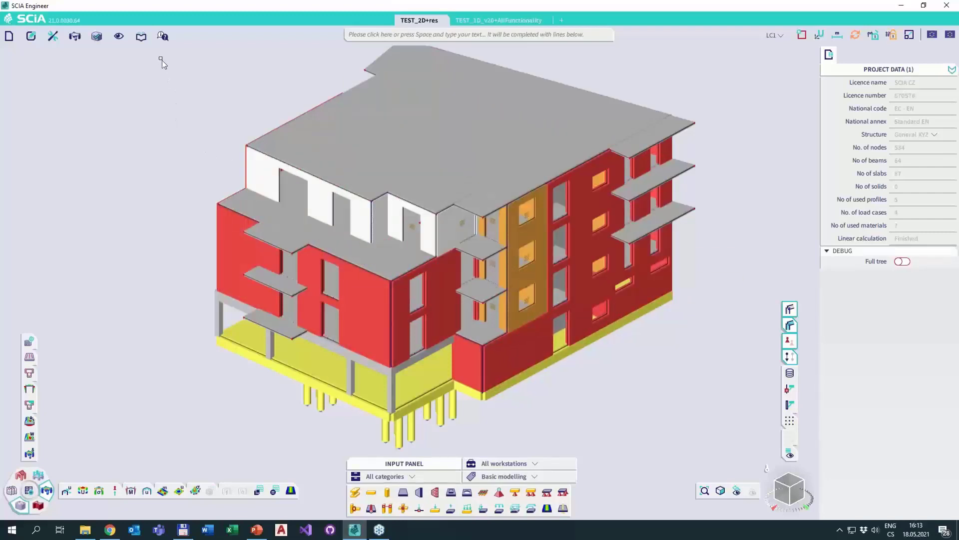
Replay the onboarding tutorial and advance it to message 3 of 22.
{"action": "left_click", "coordinate": [163, 39]}
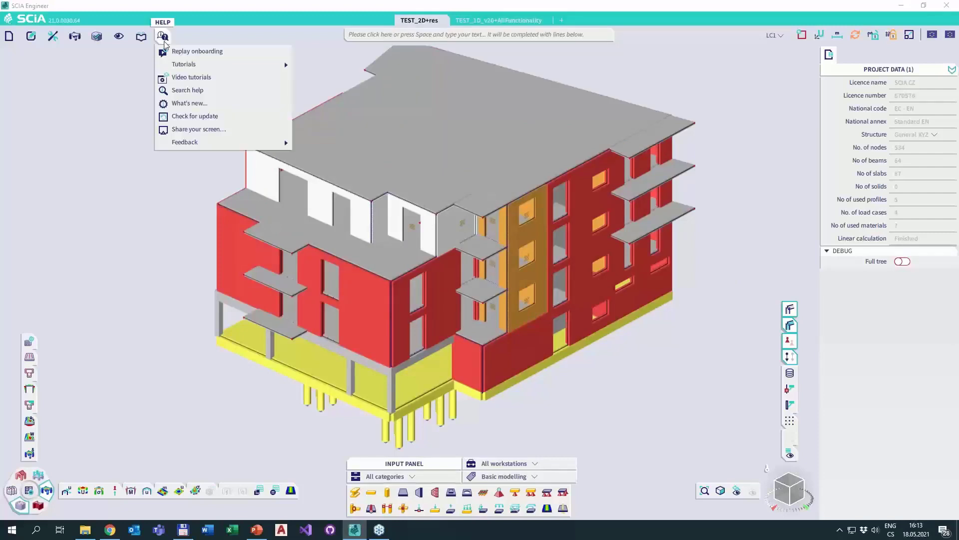
{"action": "left_click", "coordinate": [190, 51]}
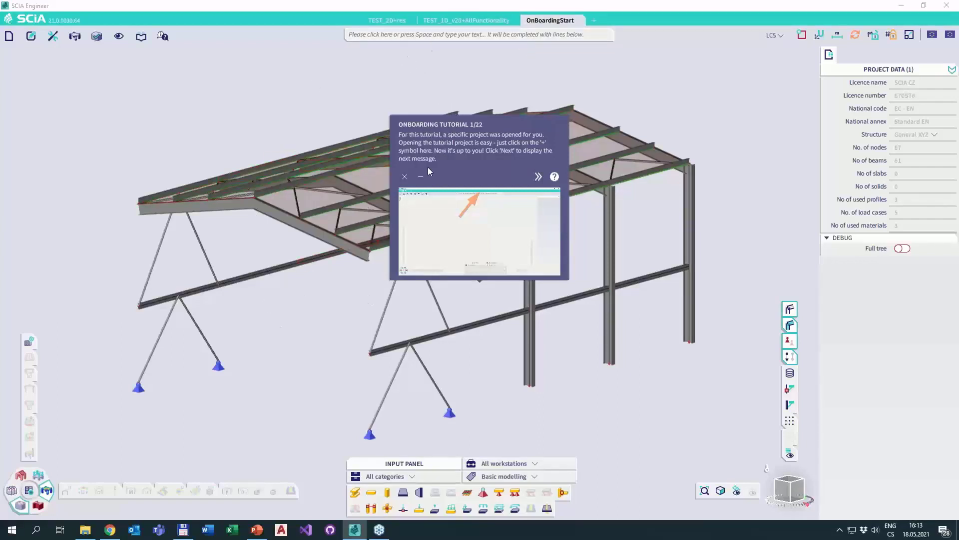
{"action": "left_click", "coordinate": [538, 176]}
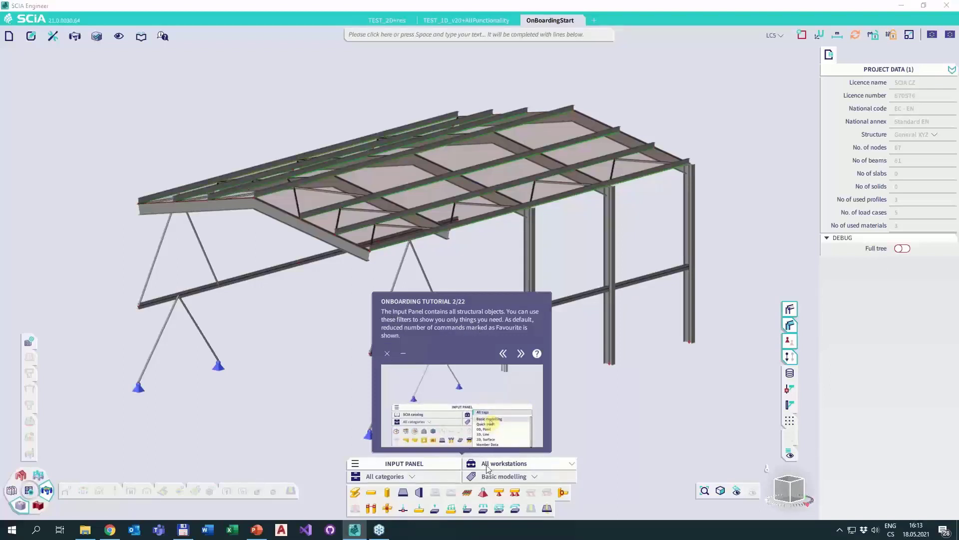
{"action": "left_click", "coordinate": [495, 477]}
{"action": "left_click", "coordinate": [469, 482]}
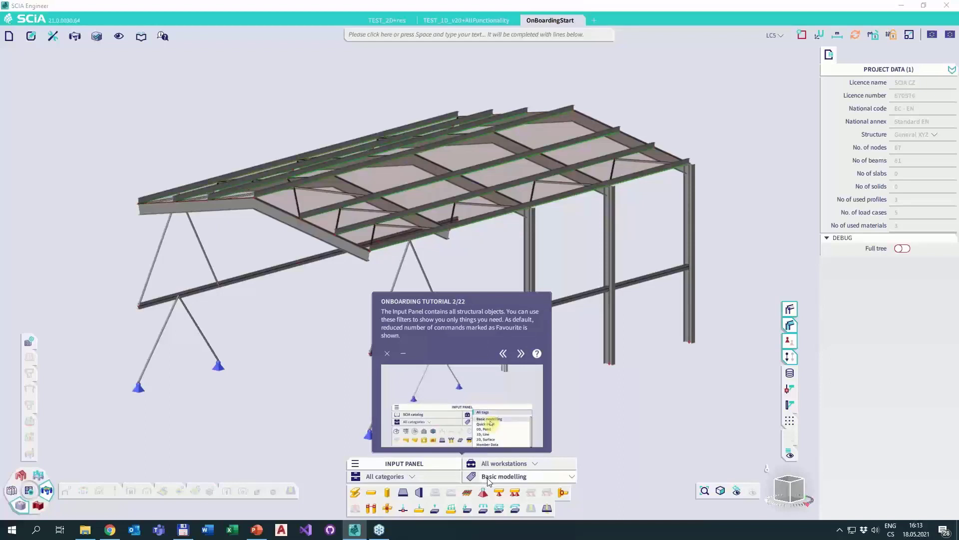
{"action": "left_click", "coordinate": [520, 353]}
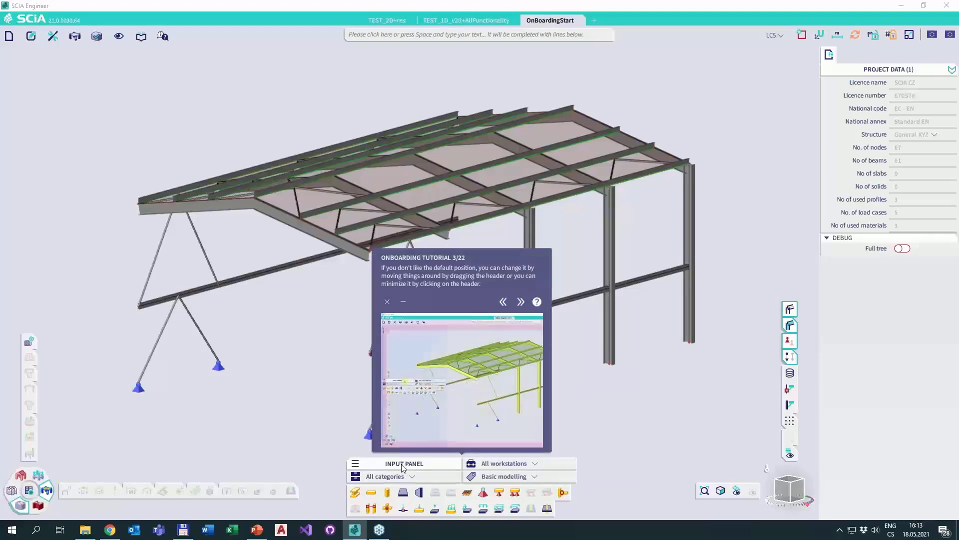
Shift the Input Panel slightly, and move the Project Data panel across the workspace and back to its original side.
{"action": "mouse_move", "coordinate": [403, 466]}
{"action": "left_mouse_down"}
{"action": "mouse_move", "coordinate": [415, 462]}
{"action": "mouse_move", "coordinate": [376, 292]}
{"action": "mouse_move", "coordinate": [127, 274]}
{"action": "mouse_move", "coordinate": [30, 312]}
{"action": "mouse_move", "coordinate": [246, 371]}
{"action": "mouse_move", "coordinate": [385, 455]}
{"action": "mouse_move", "coordinate": [378, 388]}
{"action": "mouse_move", "coordinate": [357, 332]}
{"action": "mouse_move", "coordinate": [299, 365]}
{"action": "mouse_move", "coordinate": [397, 340]}
{"action": "mouse_move", "coordinate": [411, 455]}
{"action": "left_mouse_up"}
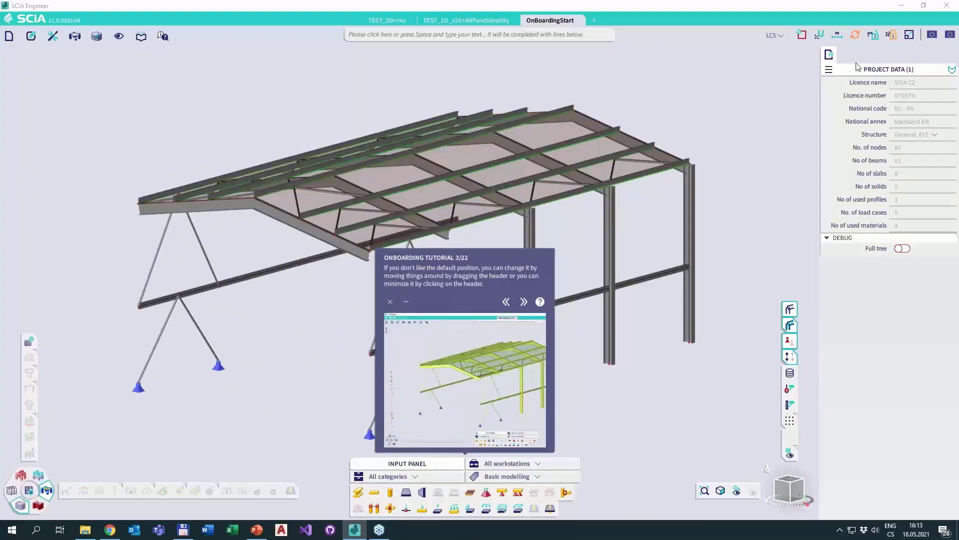
{"action": "left_click_drag", "start_coordinate": [877, 73], "coordinate": [208, 129]}
{"action": "left_click_drag", "start_coordinate": [293, 270], "coordinate": [910, 149]}
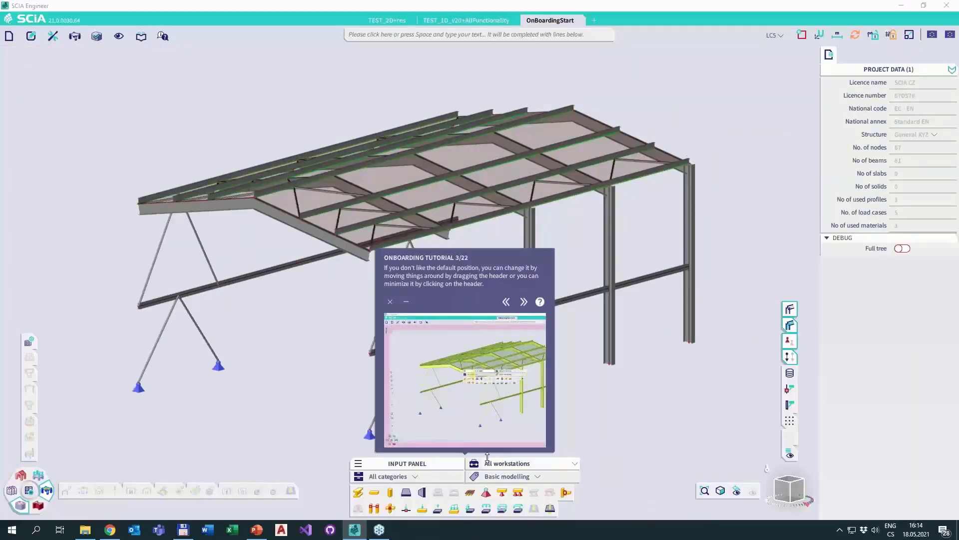
{"action": "left_click_drag", "start_coordinate": [904, 67], "coordinate": [885, 95]}
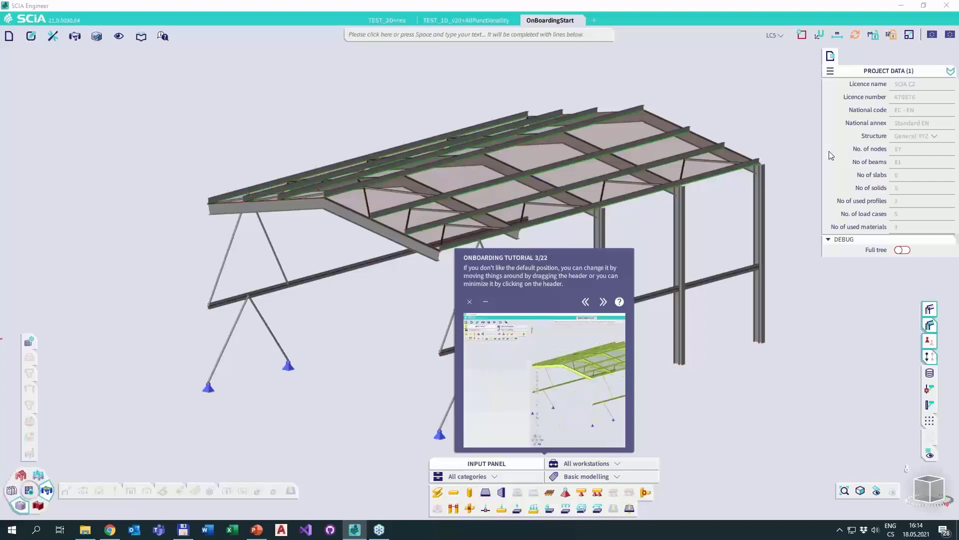
Minimize the Project Data panel and the Input Panel, and restore both.
{"action": "left_click", "coordinate": [873, 73]}
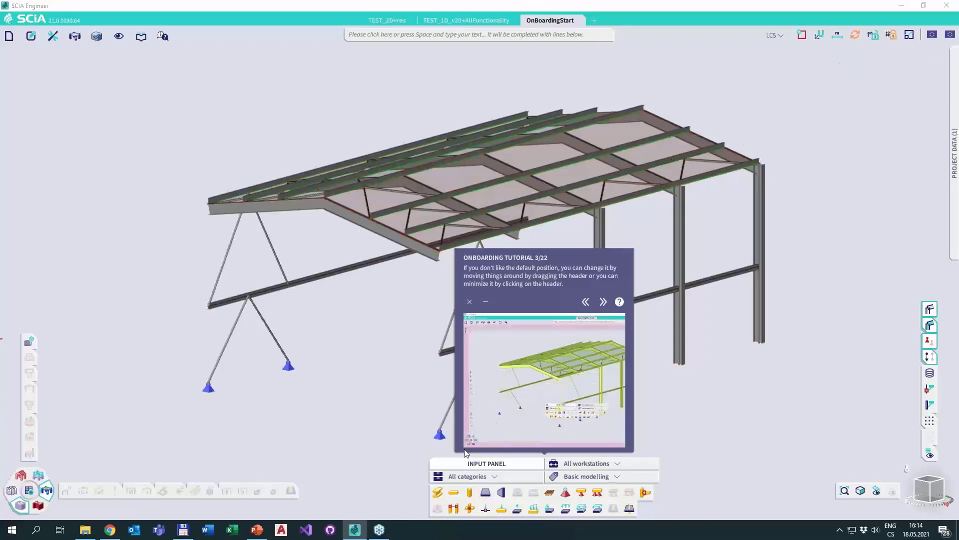
{"action": "left_click", "coordinate": [467, 462]}
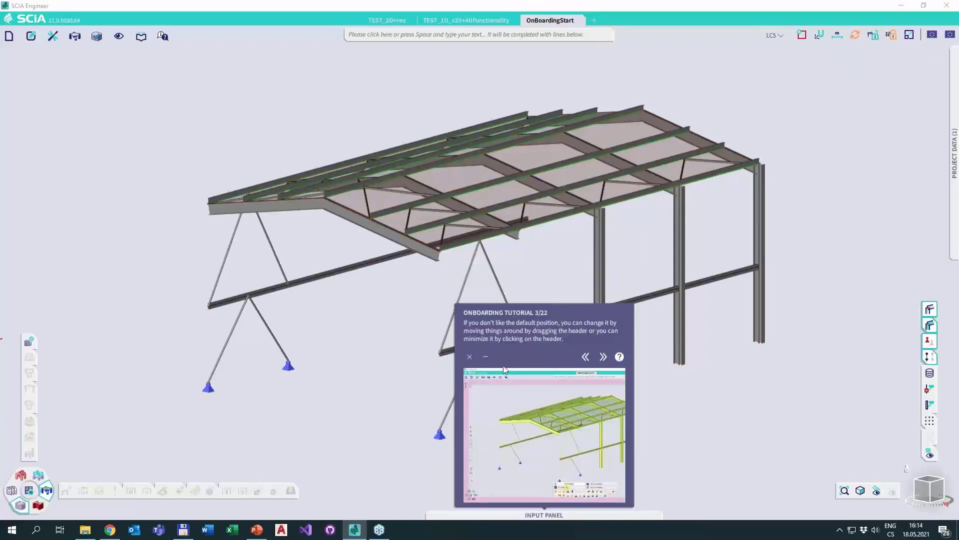
{"action": "left_click", "coordinate": [468, 515]}
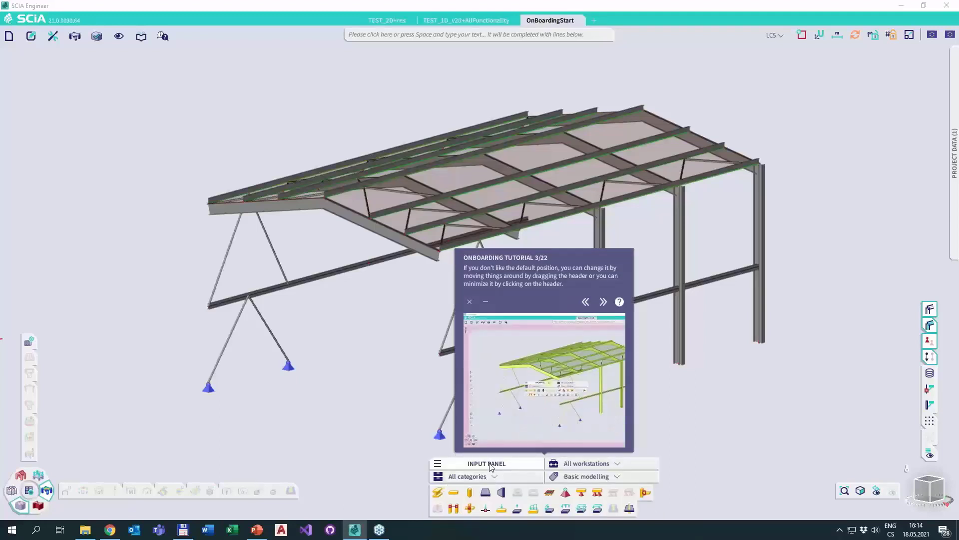
{"action": "left_click", "coordinate": [954, 163]}
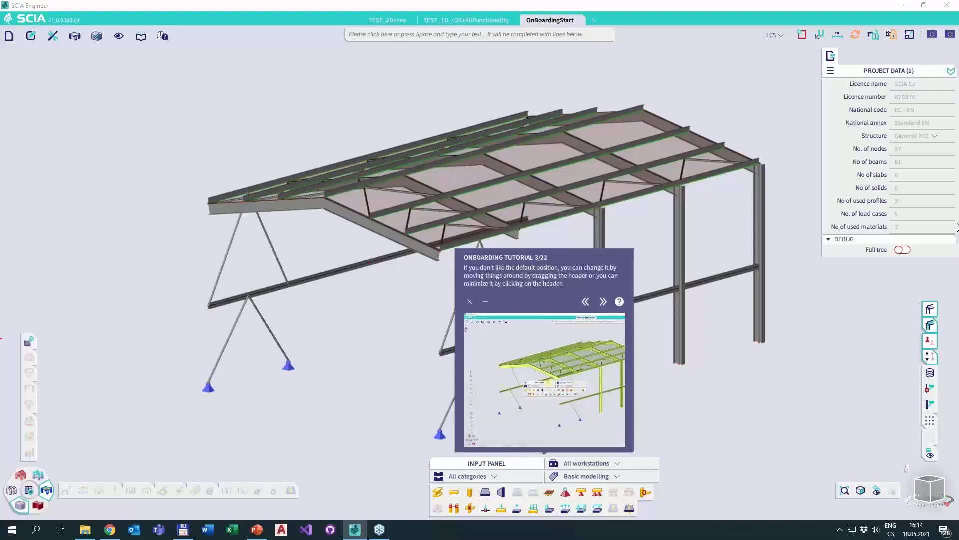
Turn on Endpoints / Nodes snapping as the onboarding tutorial asks, and advance the tutorial to message 5.
{"action": "left_click", "coordinate": [604, 301]}
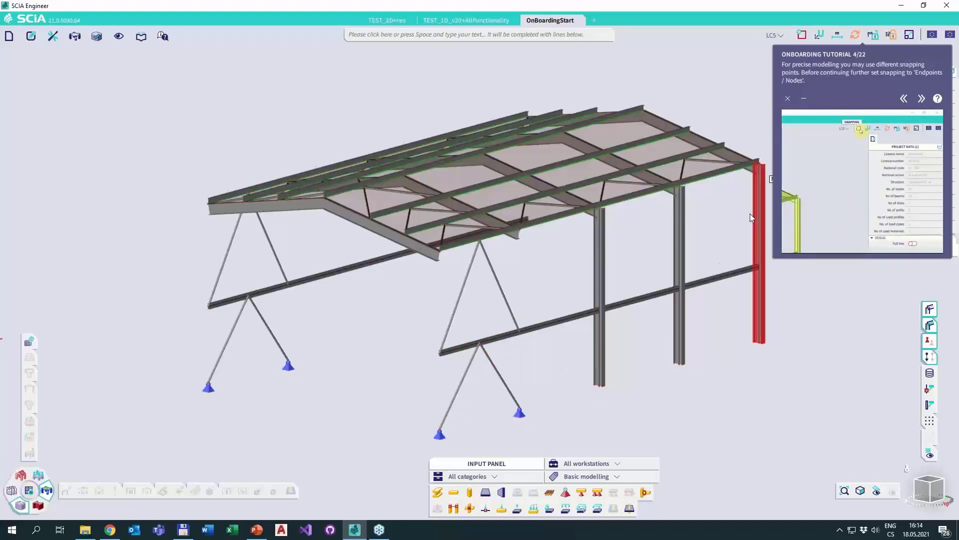
{"action": "left_click", "coordinate": [803, 35]}
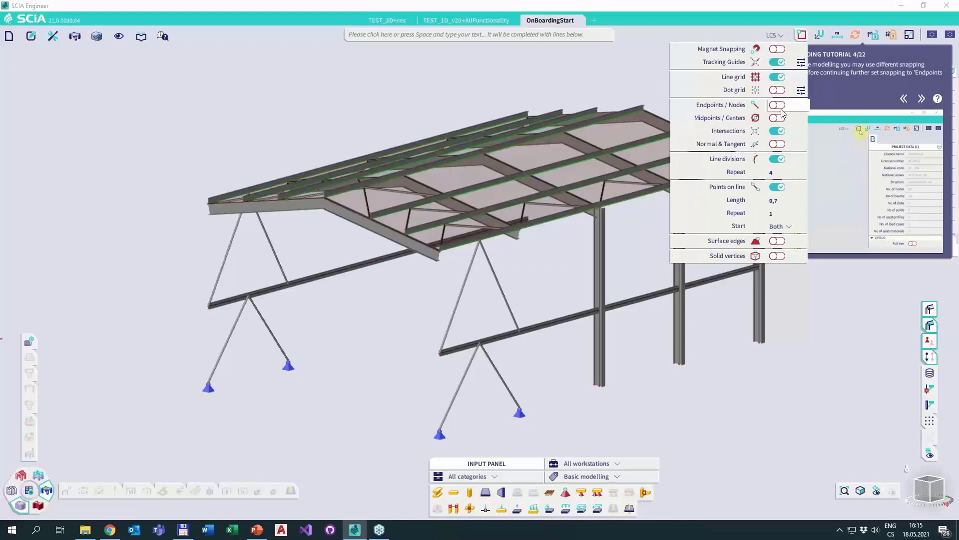
{"action": "left_click", "coordinate": [781, 109]}
{"action": "left_click", "coordinate": [924, 101]}
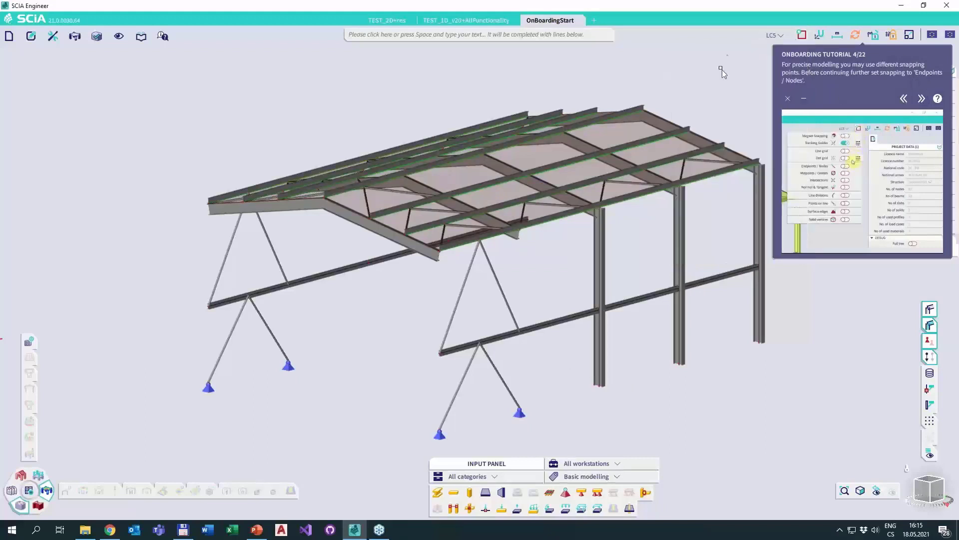
{"action": "left_click", "coordinate": [922, 98]}
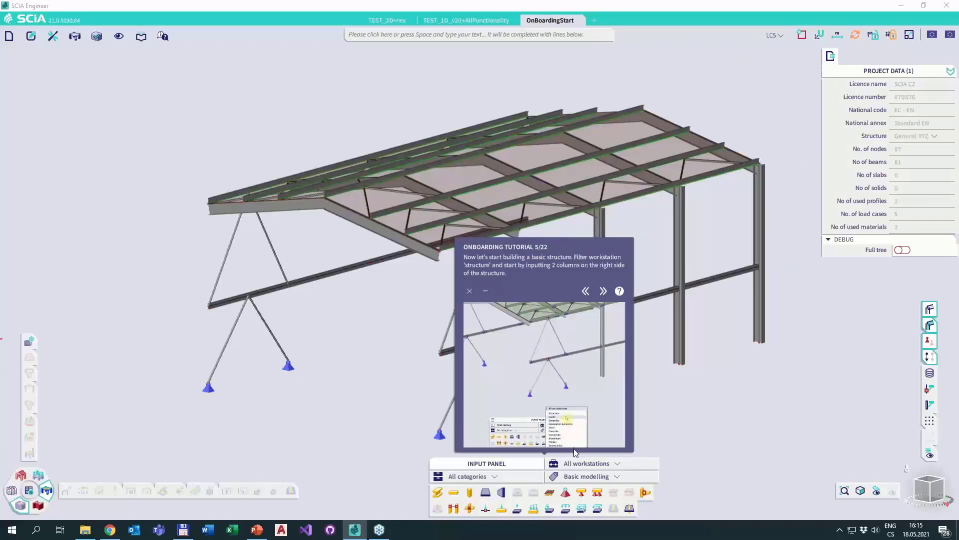
Filter the Input Panel to the Structure workstation and define a new column with a length of 6 m.
{"action": "left_click", "coordinate": [588, 463]}
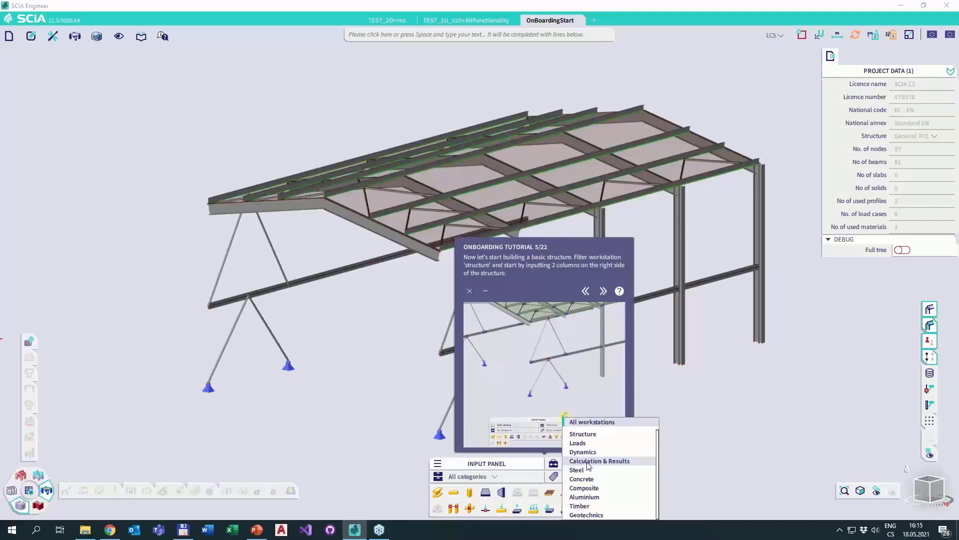
{"action": "left_click", "coordinate": [583, 433]}
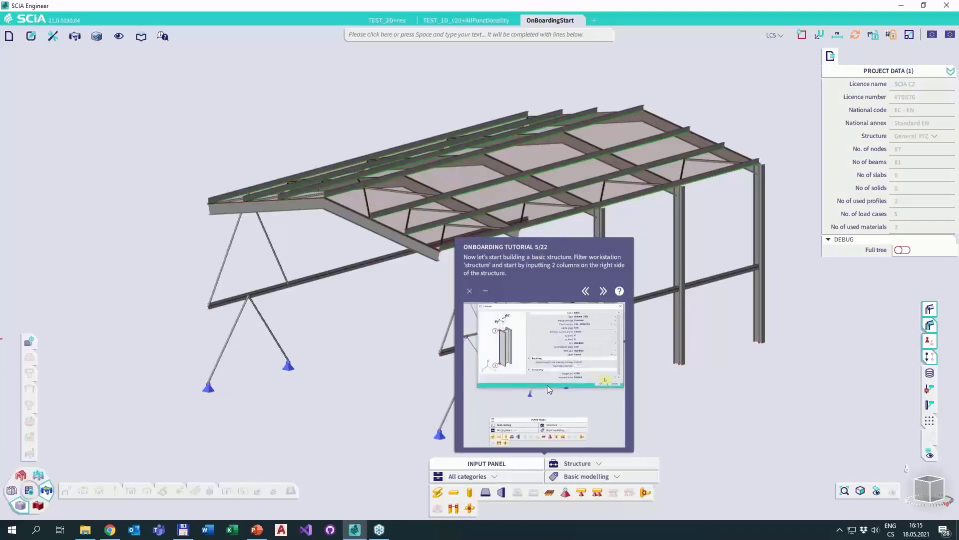
{"action": "left_click", "coordinate": [472, 493]}
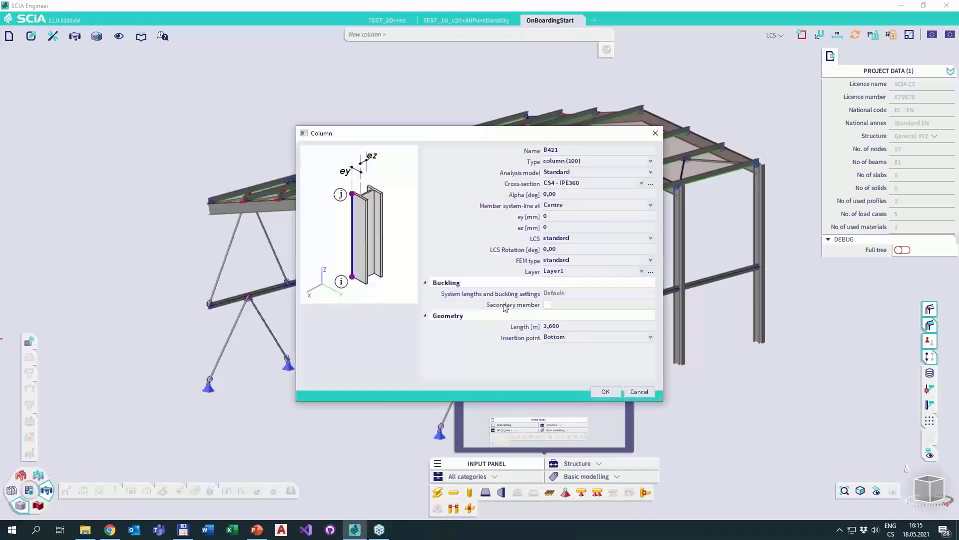
{"action": "left_click", "coordinate": [559, 324]}
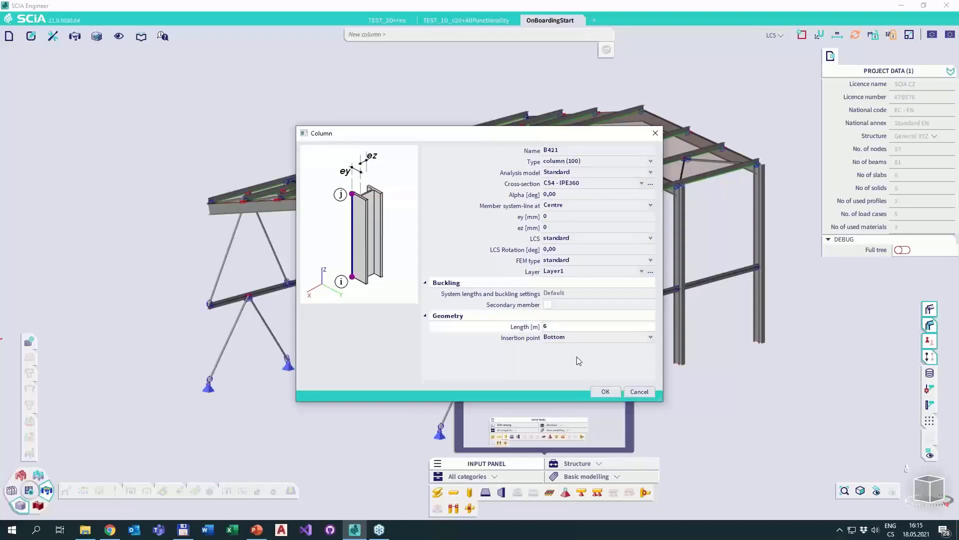
{"action": "left_click", "coordinate": [605, 391]}
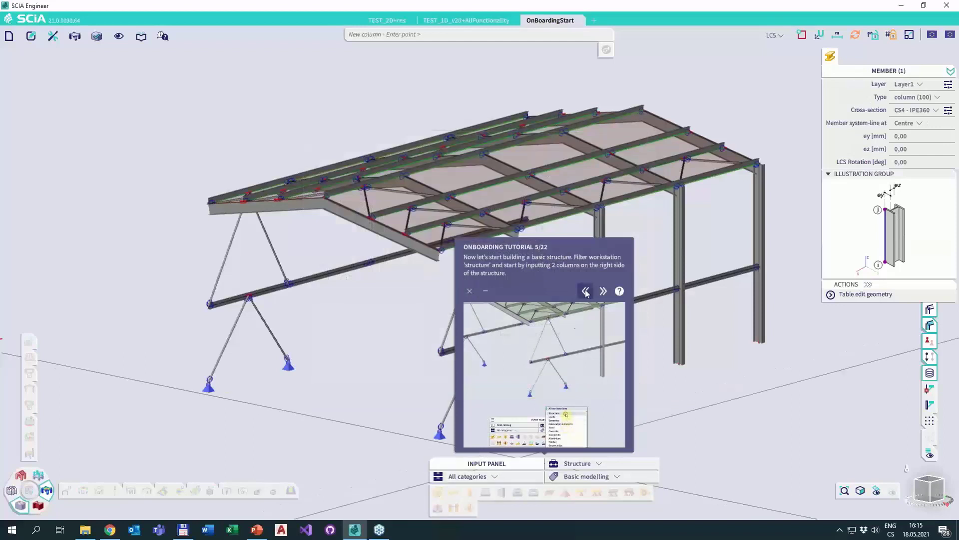
Minimize the tutorial message and place two columns on the support nodes below the open end of the roof, beside the V-bracing.
{"action": "left_click", "coordinate": [491, 290]}
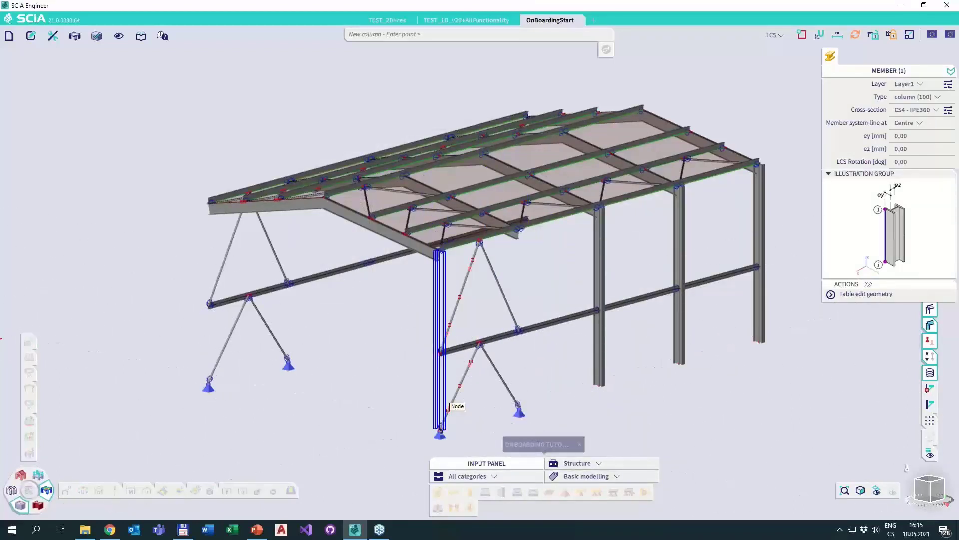
{"action": "left_click", "coordinate": [447, 410]}
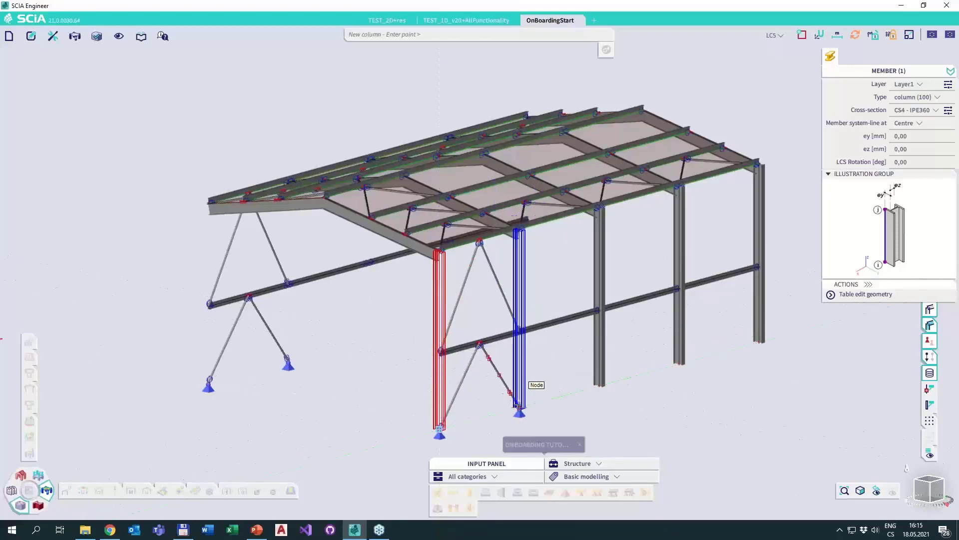
{"action": "left_click", "coordinate": [516, 404]}
{"action": "key", "text": "Escape"}
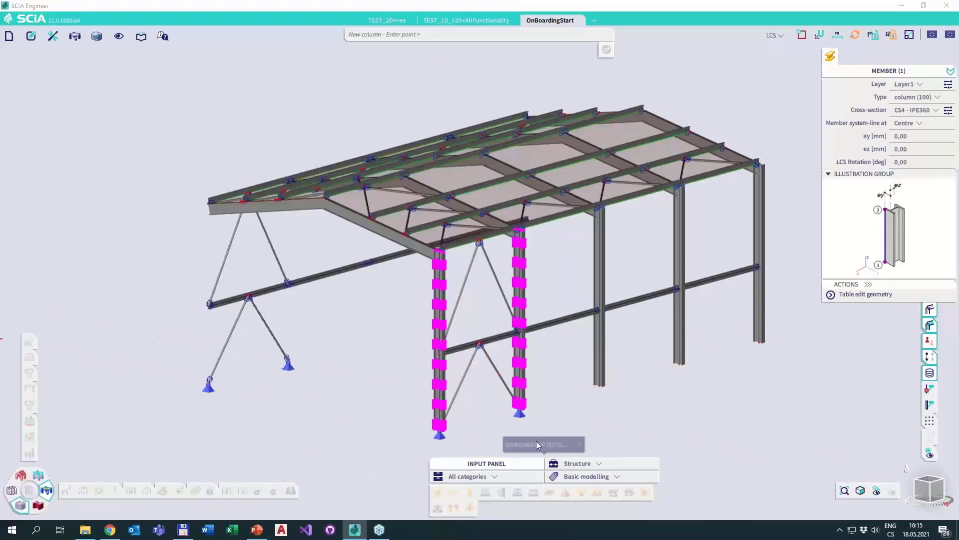
Restore the tutorial message and advance it to message 7 of 22.
{"action": "left_click", "coordinate": [535, 443]}
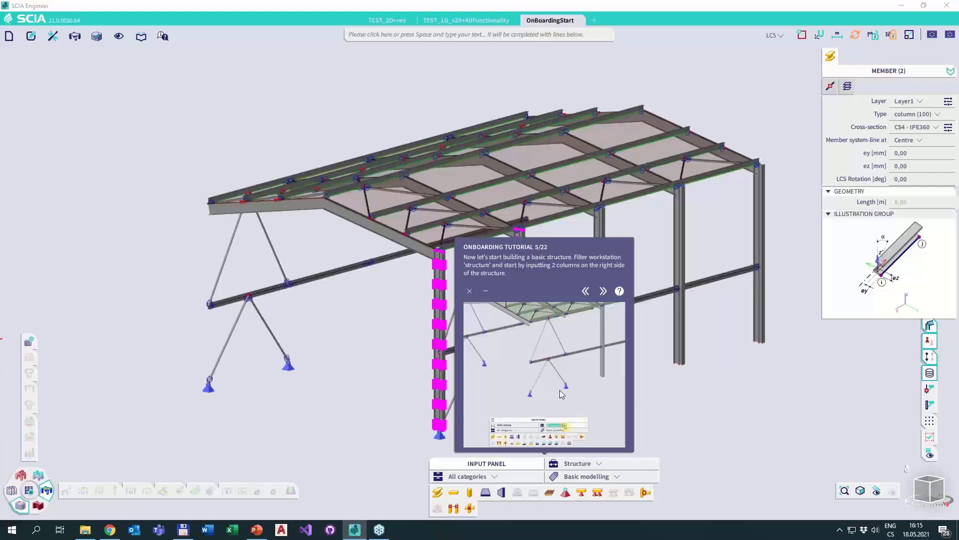
{"action": "left_click", "coordinate": [603, 291]}
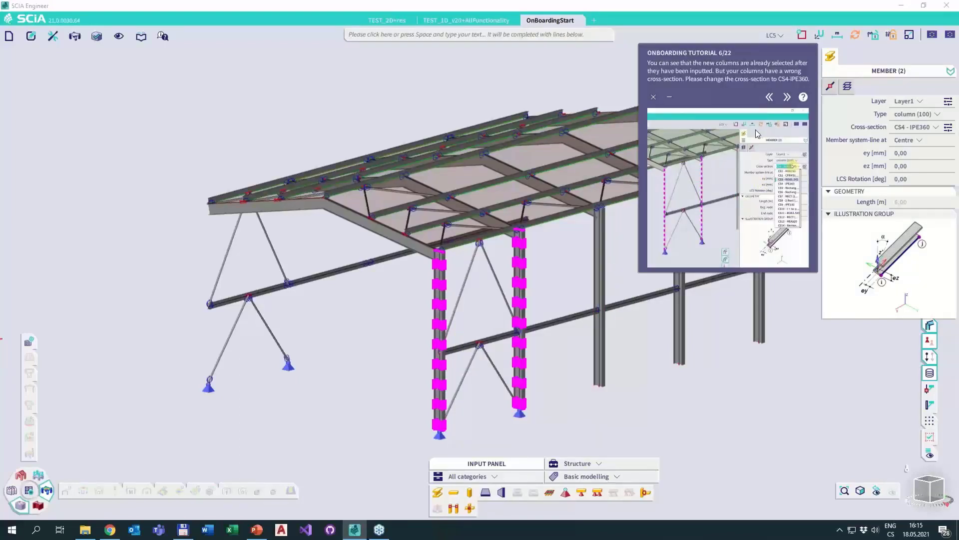
{"action": "left_click", "coordinate": [787, 98]}
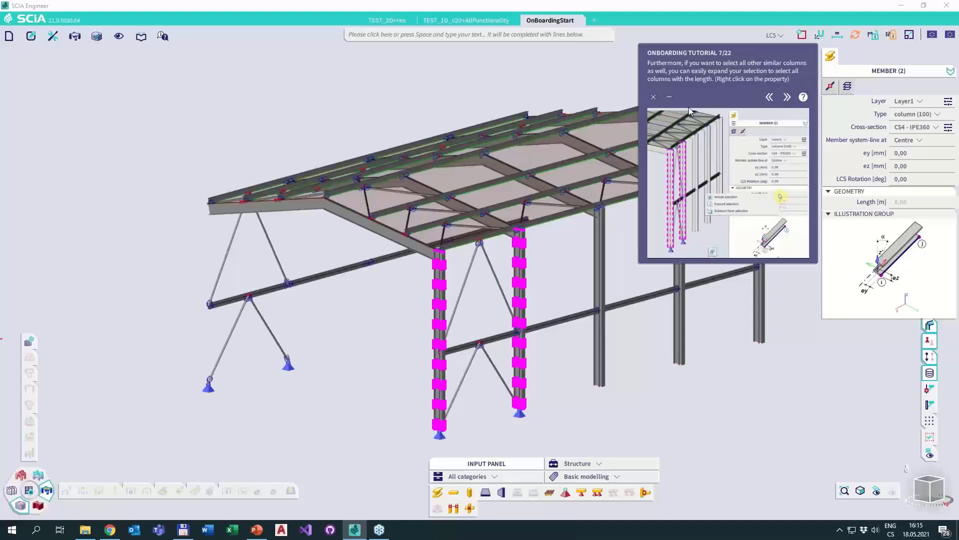
End the onboarding tutorial and clear the selection of the two new columns.
{"action": "left_click", "coordinate": [653, 98]}
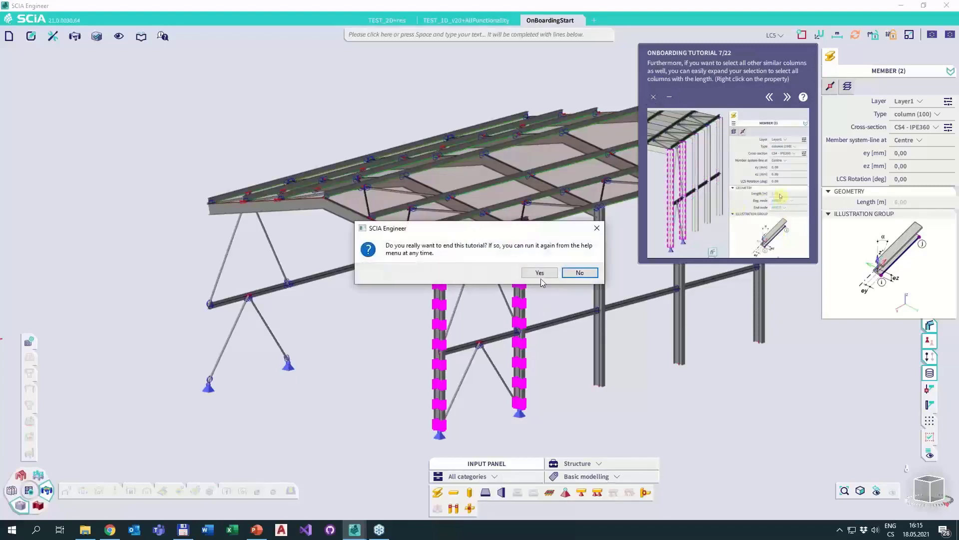
{"action": "left_click", "coordinate": [539, 272]}
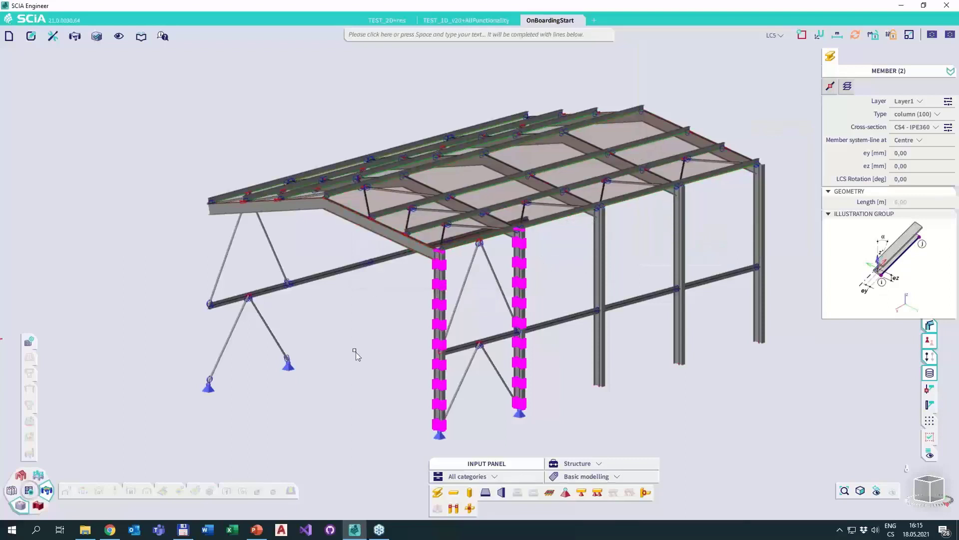
{"action": "key", "text": "Escape"}
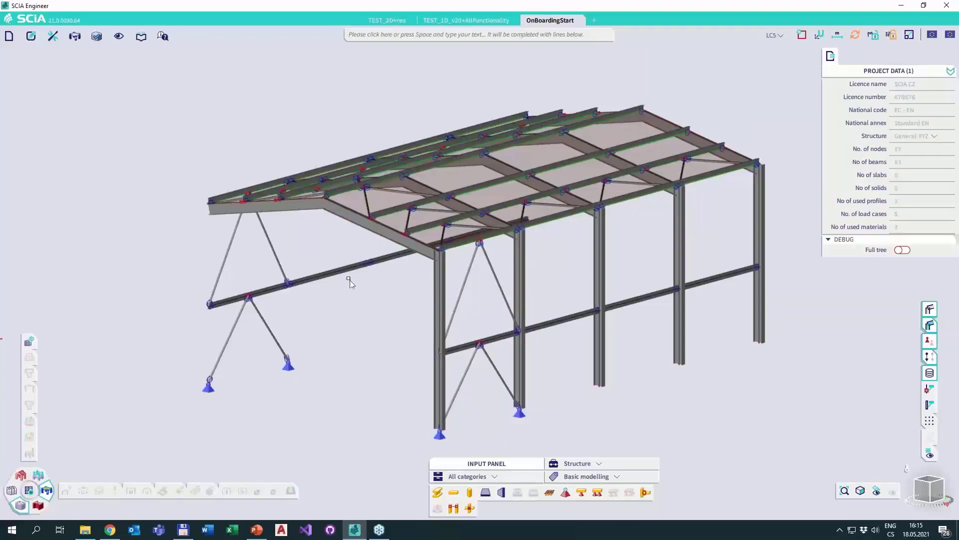
Check which guided tutorials the help options offer besides the onboarding.
{"action": "left_click", "coordinate": [163, 36]}
{"action": "mouse_move", "coordinate": [283, 64]}
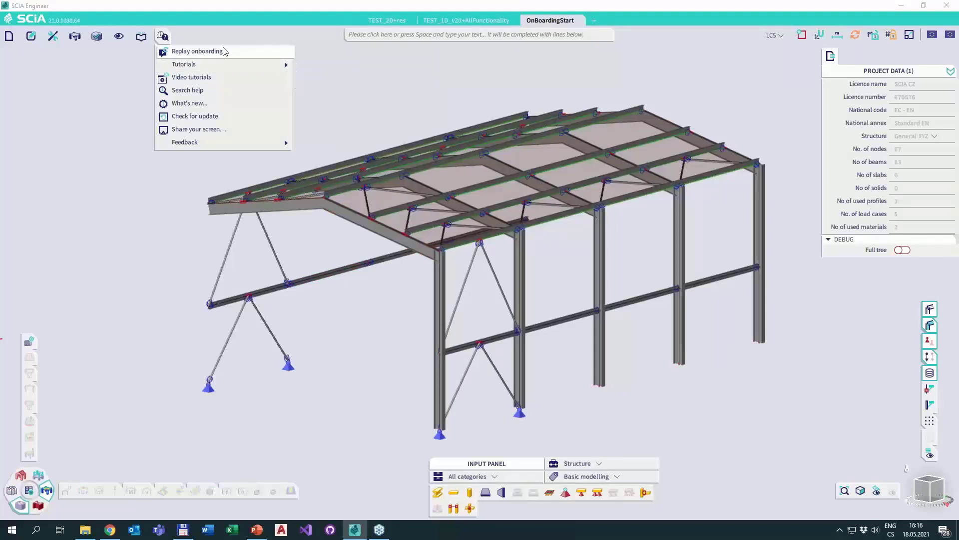
{"action": "mouse_move", "coordinate": [236, 66]}
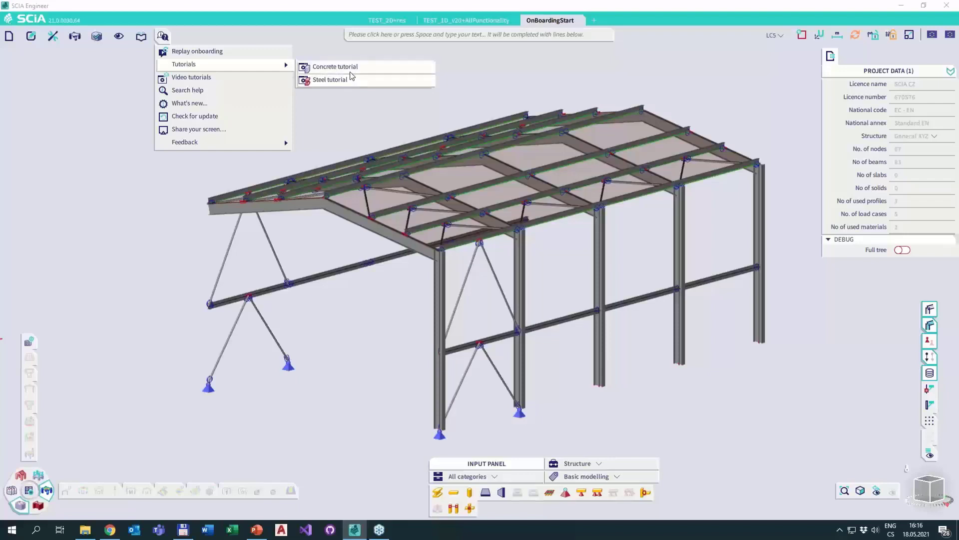
{"action": "left_click", "coordinate": [560, 73]}
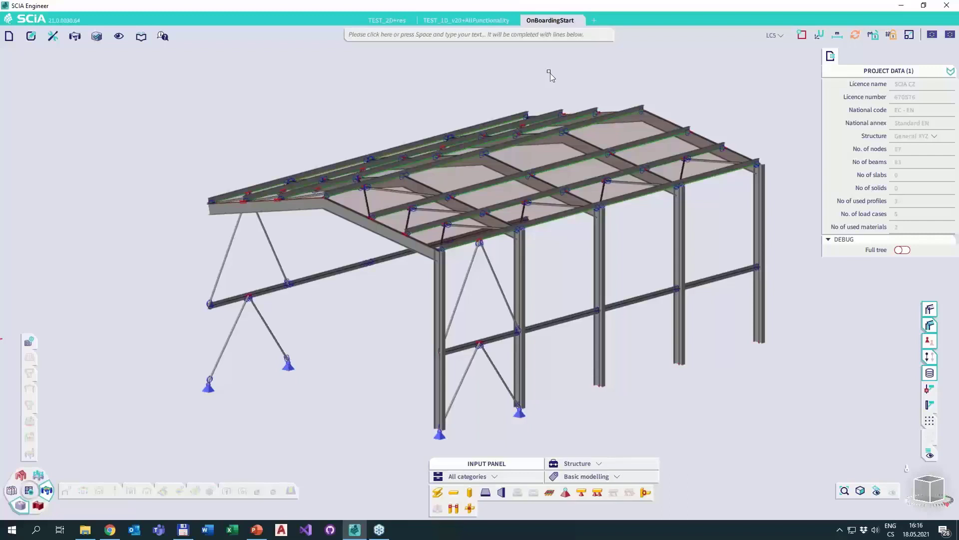
Close the OnBoardingStart project without saving its changes.
{"action": "left_click", "coordinate": [579, 21]}
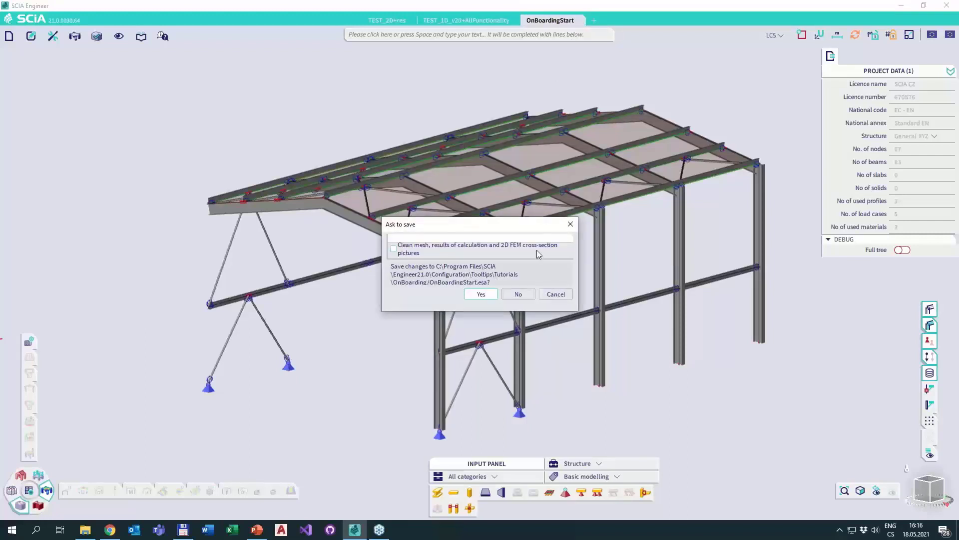
{"action": "left_click", "coordinate": [520, 294]}
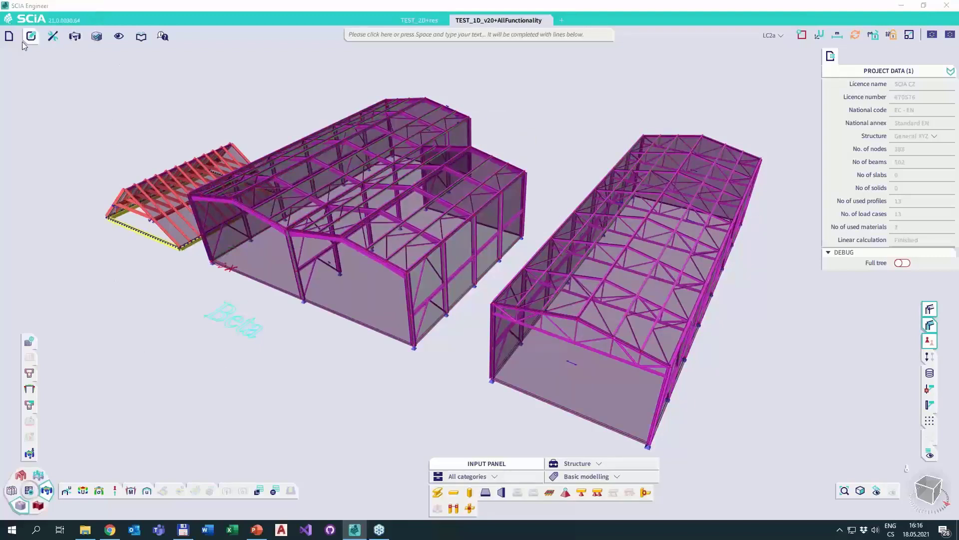
Look through the project file, editing and results commands, including the file formats available for opening a project.
{"action": "left_click", "coordinate": [9, 37]}
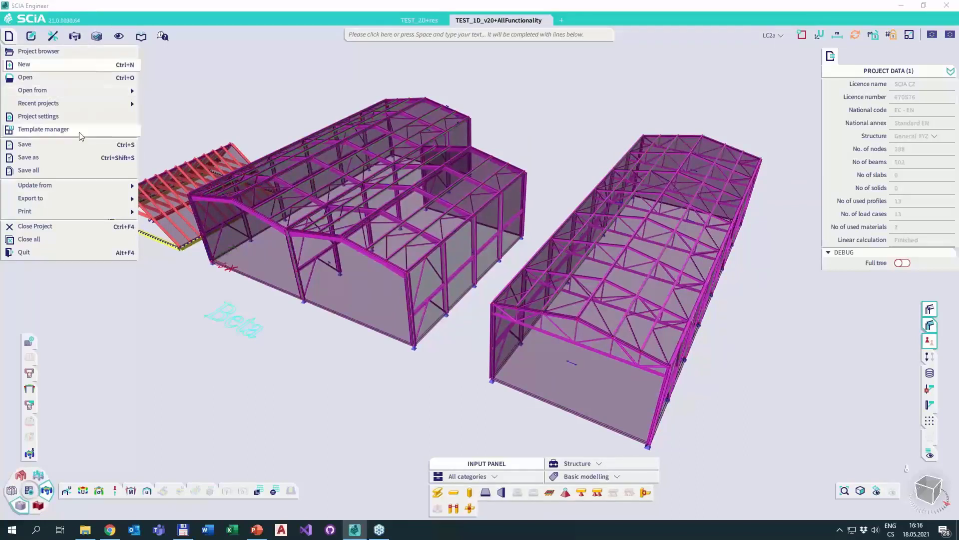
{"action": "left_click", "coordinate": [37, 159]}
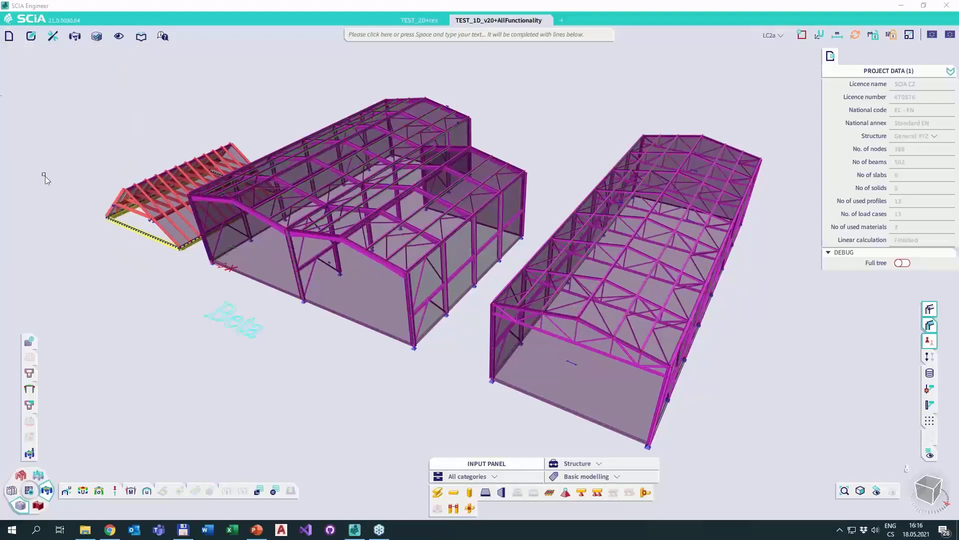
{"action": "left_click", "coordinate": [14, 20]}
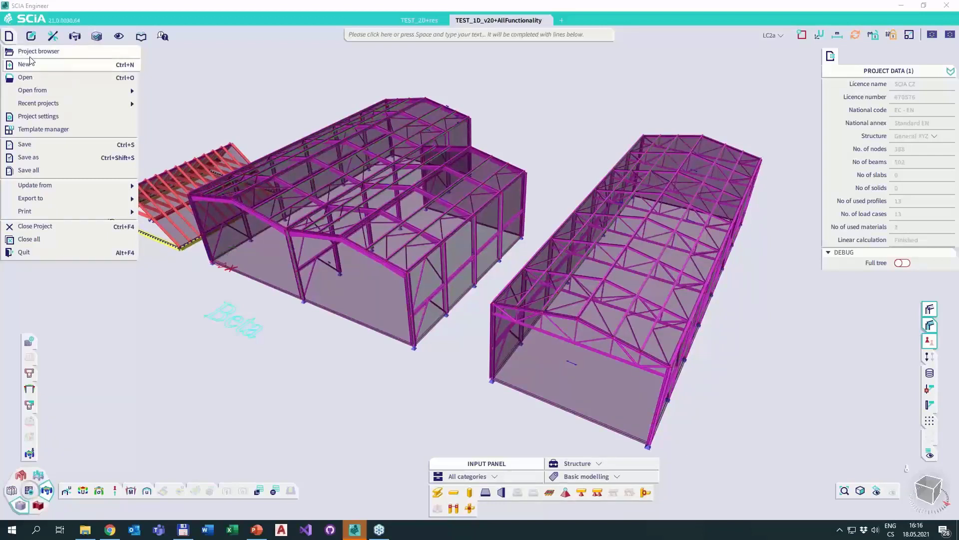
{"action": "mouse_move", "coordinate": [23, 92]}
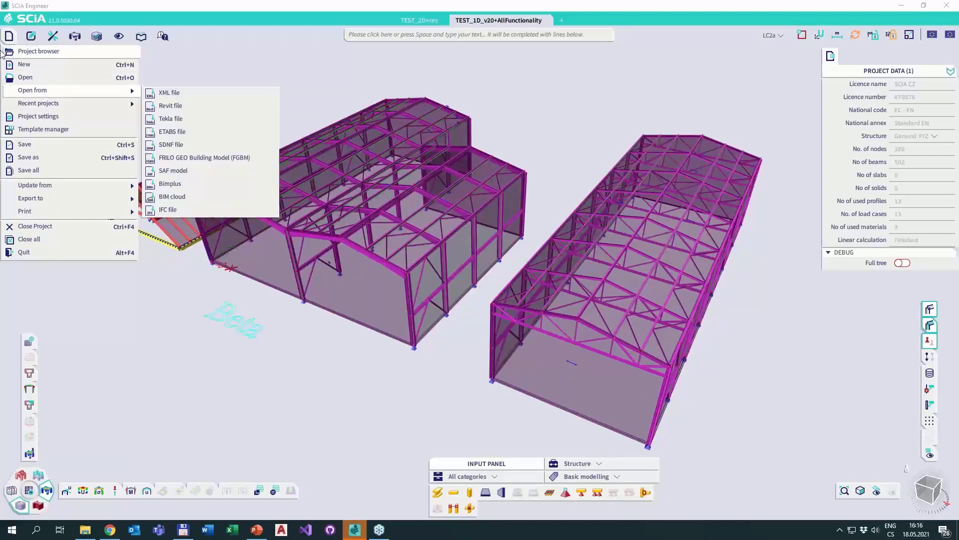
{"action": "mouse_move", "coordinate": [31, 36]}
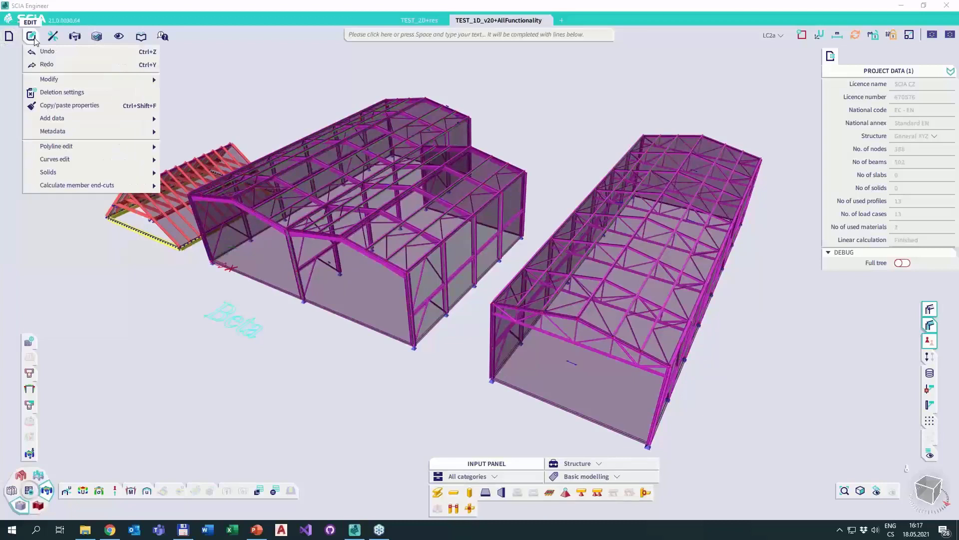
{"action": "mouse_move", "coordinate": [61, 80]}
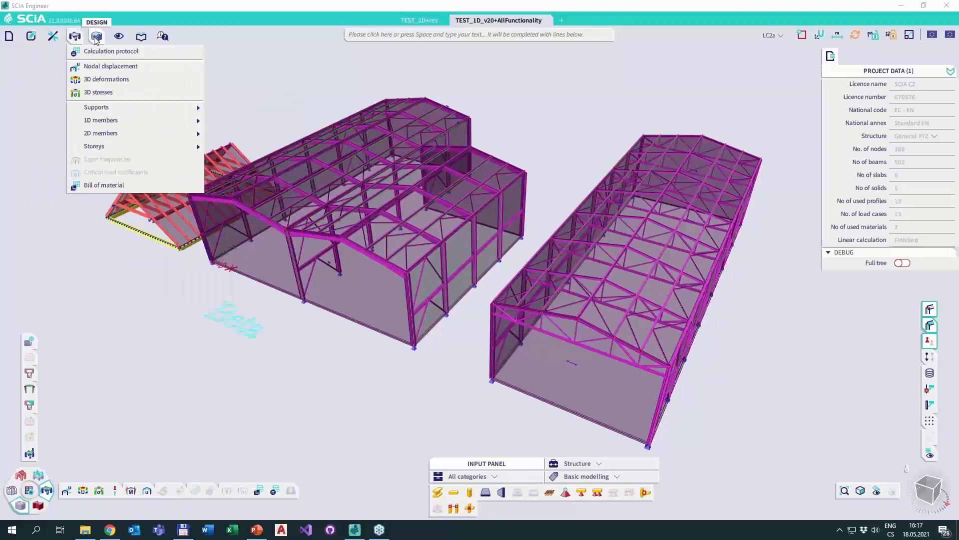
Look through the view commands, and open and close the Global UI settings without changing anything.
{"action": "mouse_move", "coordinate": [120, 44]}
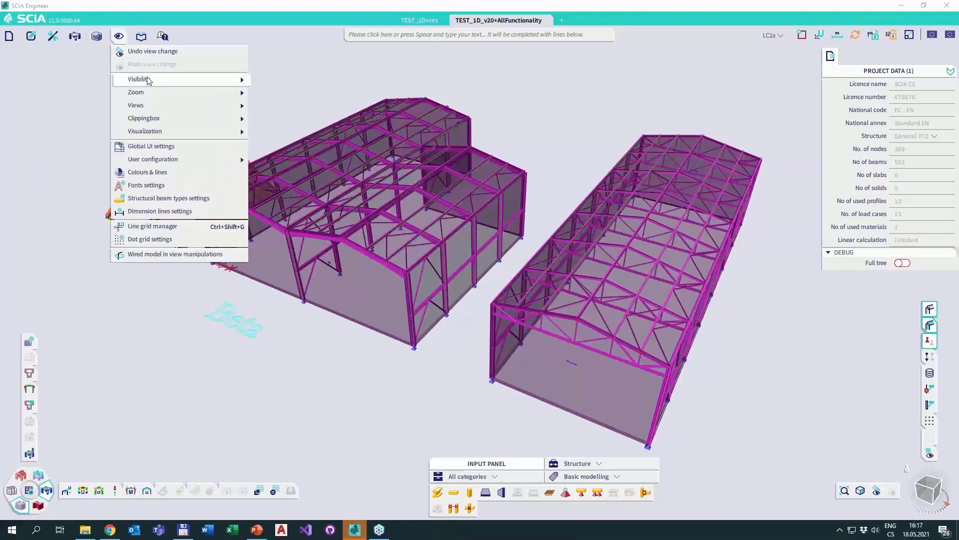
{"action": "mouse_move", "coordinate": [148, 80]}
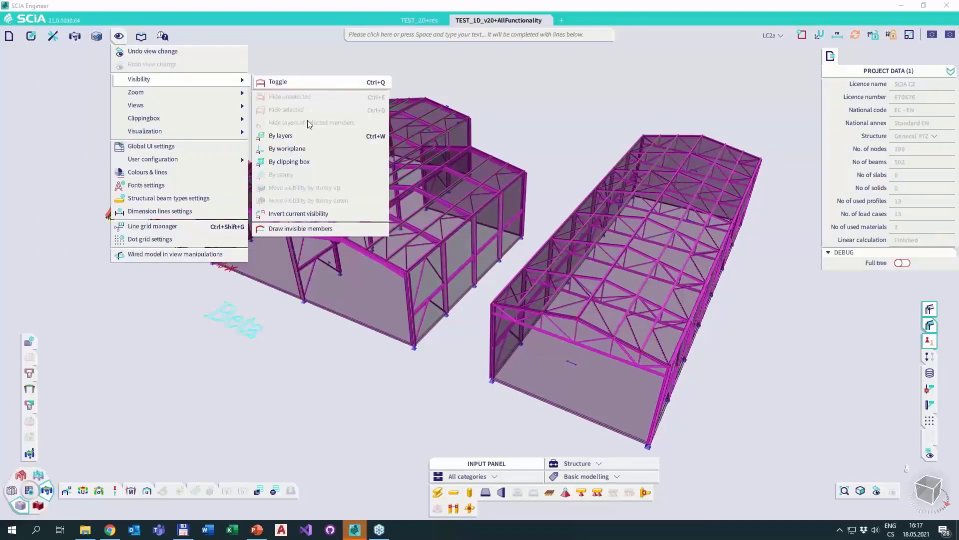
{"action": "left_click", "coordinate": [149, 146]}
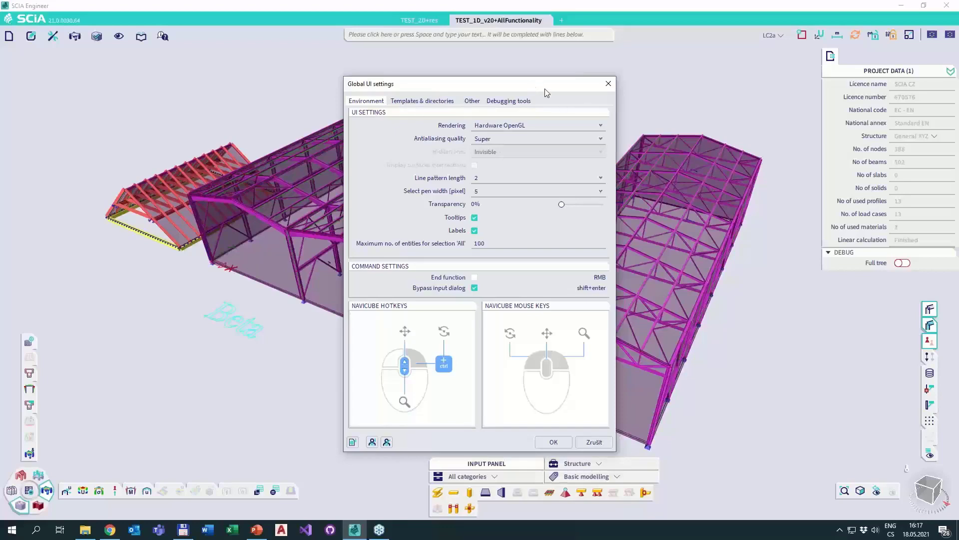
{"action": "left_click", "coordinate": [608, 83]}
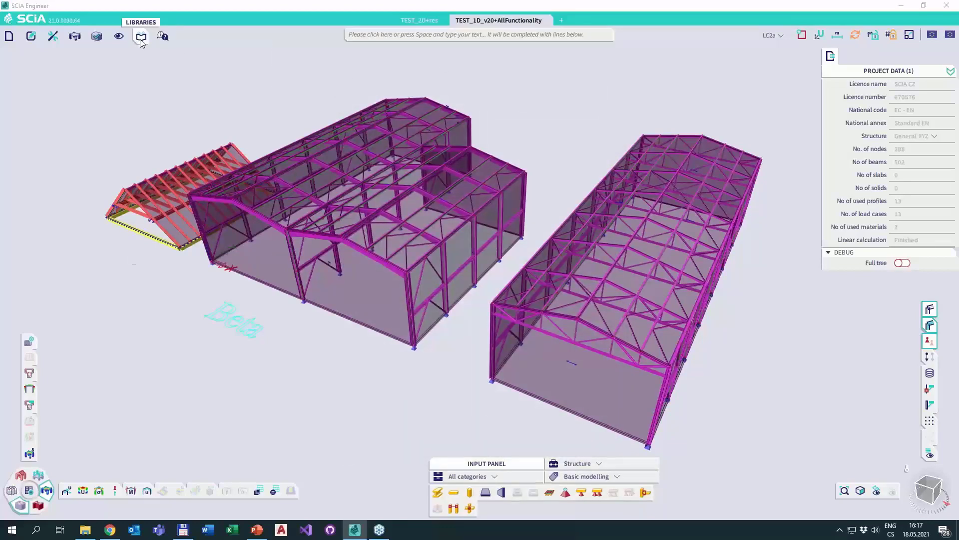
Look through the help commands and the tutorials they offer.
{"action": "left_click", "coordinate": [145, 37]}
{"action": "left_click", "coordinate": [162, 36]}
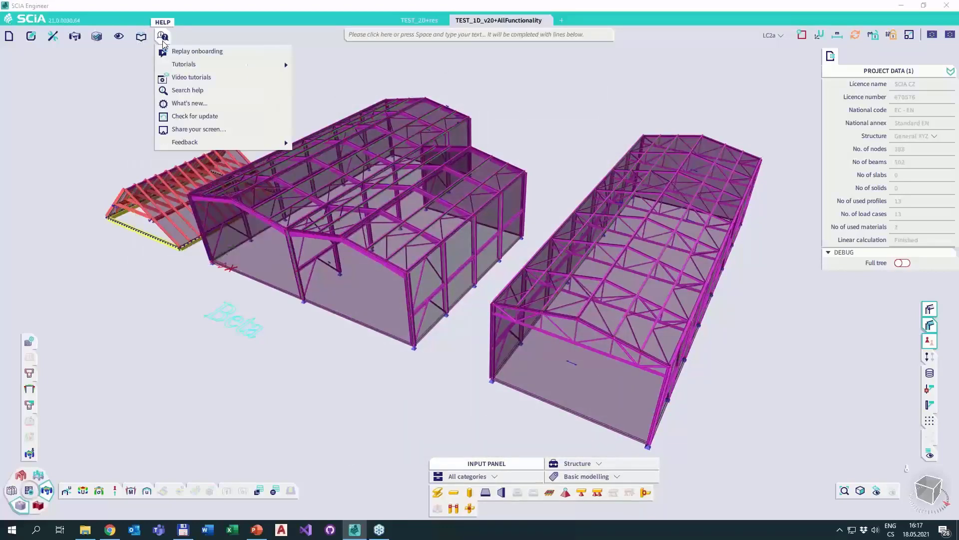
{"action": "mouse_move", "coordinate": [170, 64]}
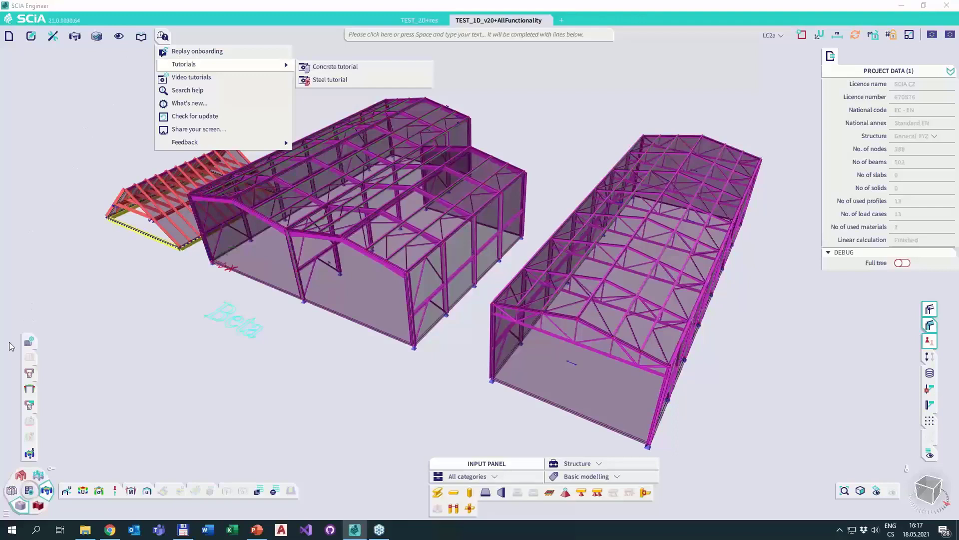
{"action": "left_click", "coordinate": [81, 296]}
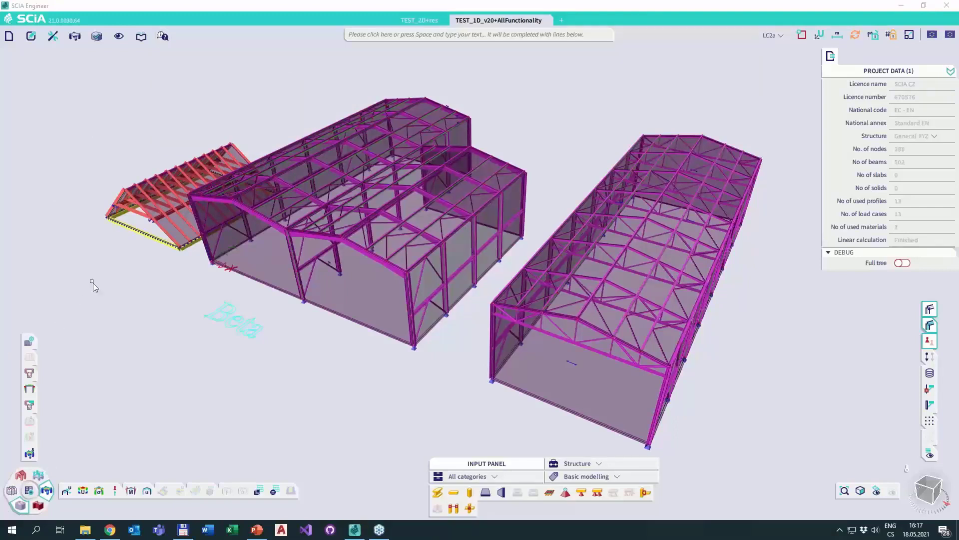
Switch the two workstation toolbars to the structure editing commands and the load commands.
{"action": "left_click", "coordinate": [32, 37]}
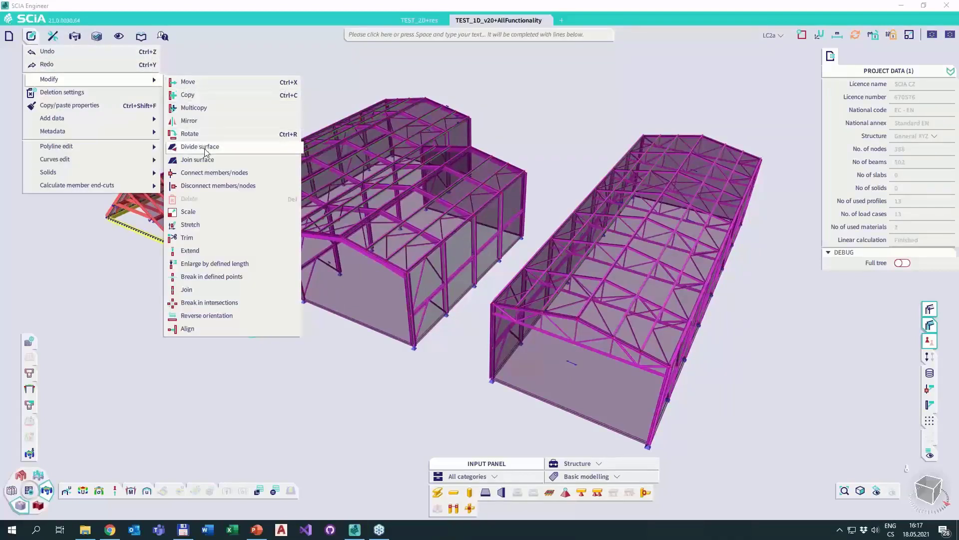
{"action": "left_click", "coordinate": [24, 509]}
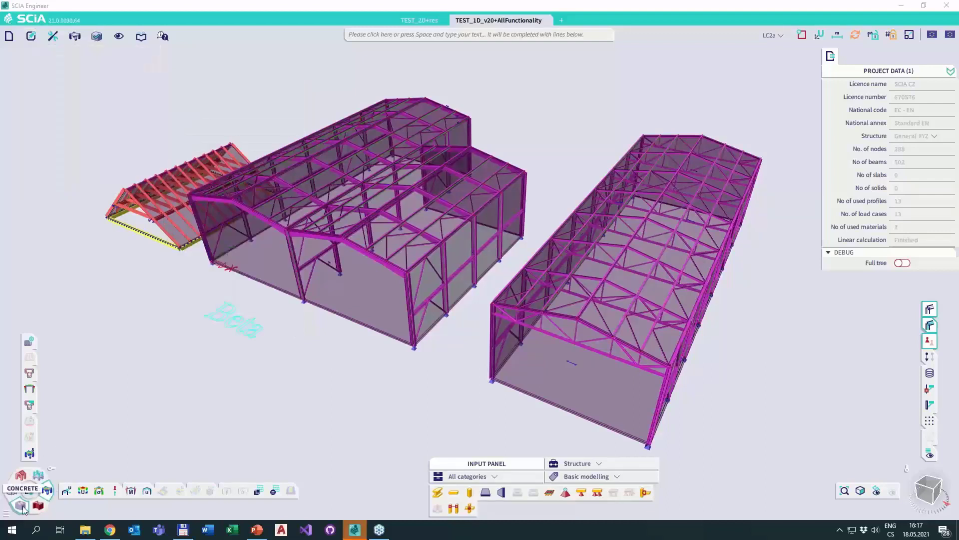
{"action": "left_click", "coordinate": [23, 507]}
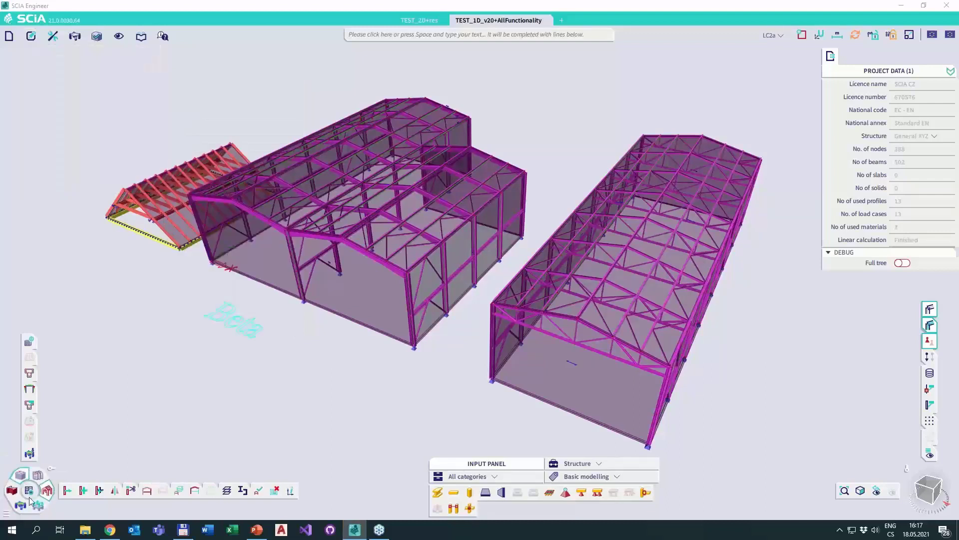
{"action": "left_click", "coordinate": [39, 505]}
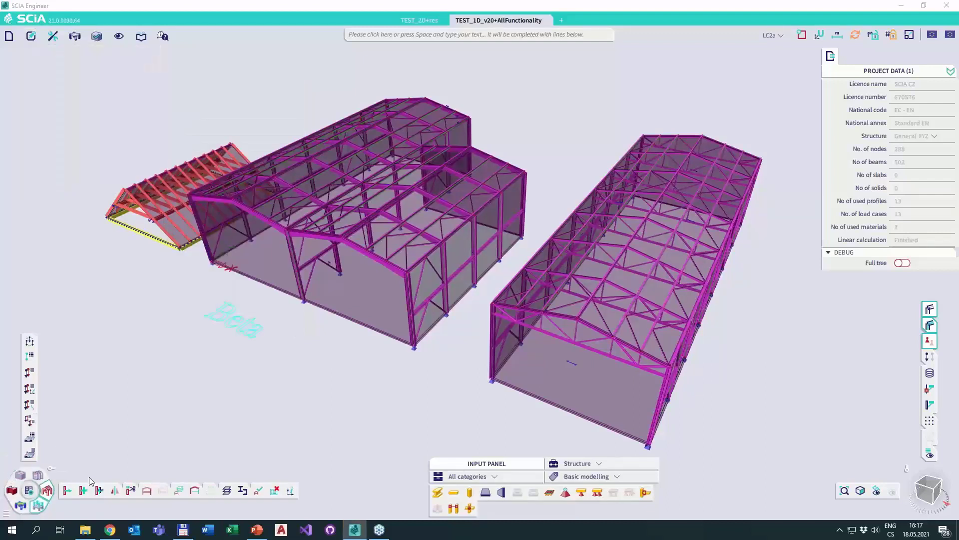
Add a surface command from the Modify group to the structure toolbar beside Move, and remove the Cleaner and Coordinates info commands from it.
{"action": "left_click", "coordinate": [55, 36]}
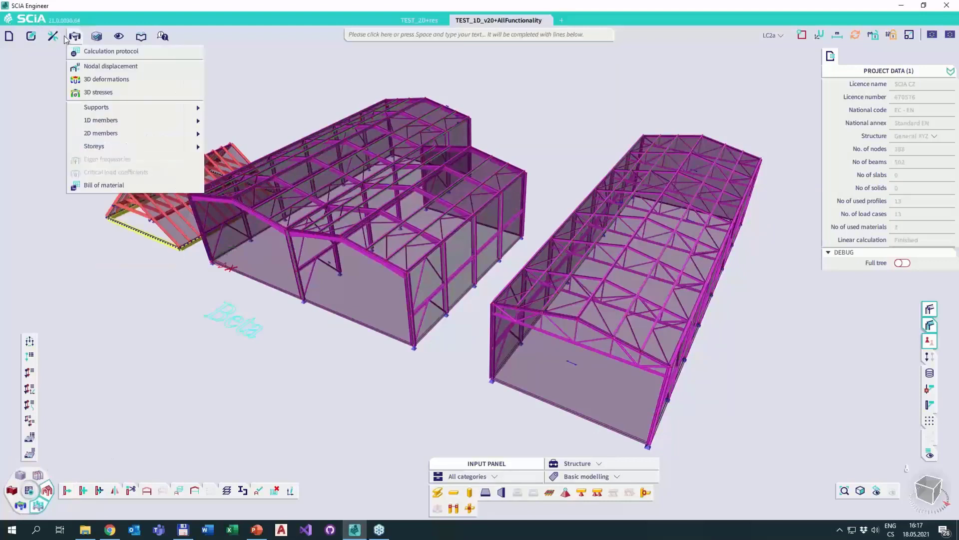
{"action": "mouse_move", "coordinate": [36, 39]}
{"action": "mouse_move", "coordinate": [77, 83]}
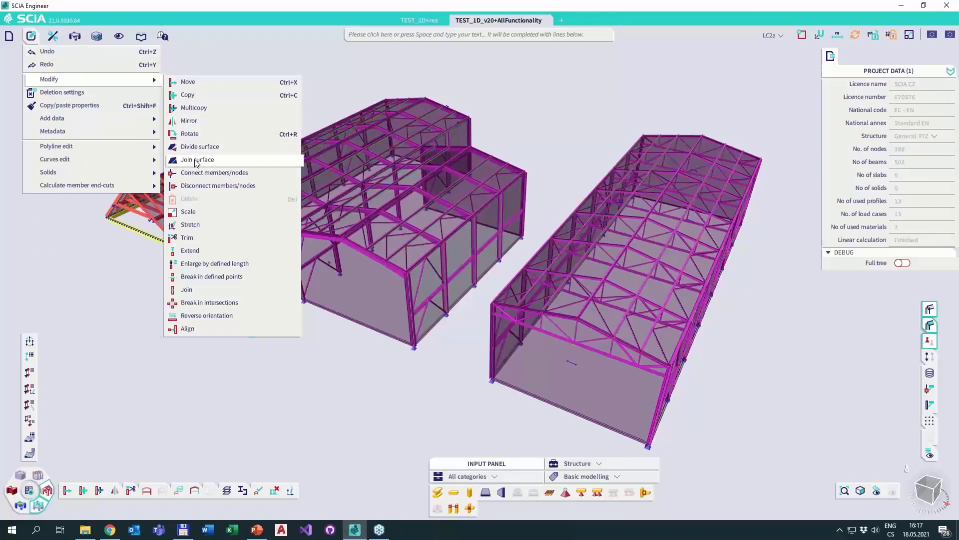
{"action": "key", "text": "Escape"}
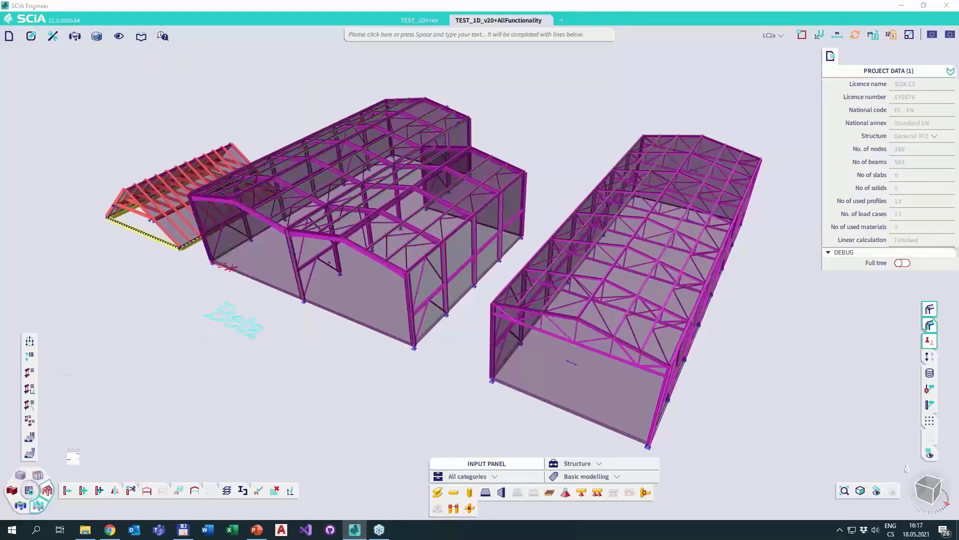
{"action": "left_click_drag", "start_coordinate": [84, 493], "coordinate": [76, 493]}
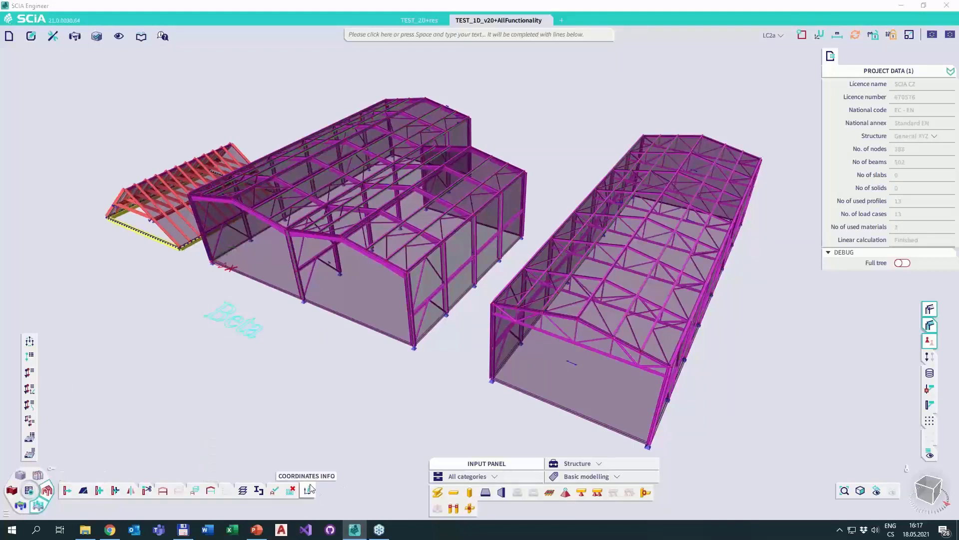
{"action": "mouse_move", "coordinate": [309, 490]}
{"action": "left_mouse_down"}
{"action": "mouse_move", "coordinate": [338, 481]}
{"action": "mouse_move", "coordinate": [292, 492]}
{"action": "mouse_move", "coordinate": [322, 479]}
{"action": "mouse_move", "coordinate": [310, 491]}
{"action": "left_mouse_up"}
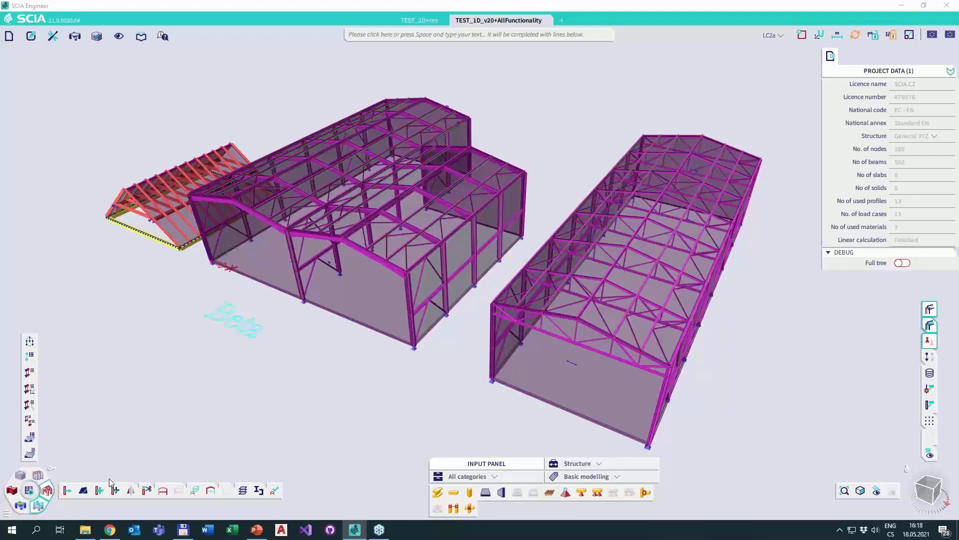
Assign M as the shortcut for the Mirror command, and test it by starting and cancelling Mirror.
{"action": "left_click", "coordinate": [32, 37]}
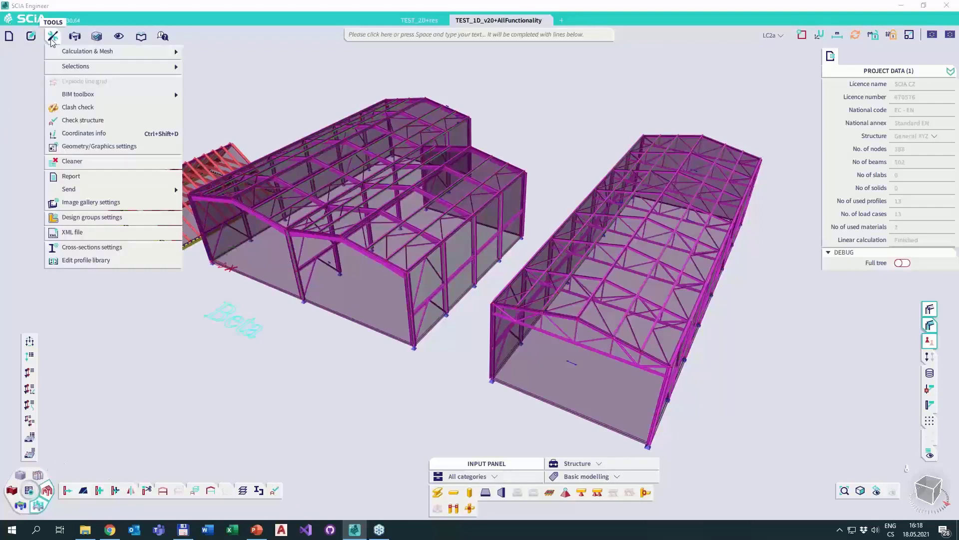
{"action": "mouse_move", "coordinate": [75, 81]}
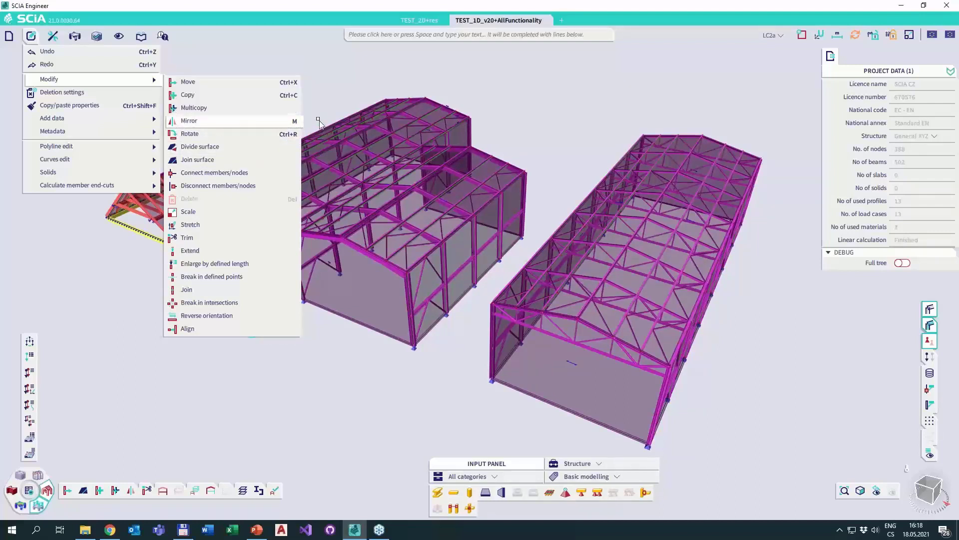
{"action": "left_click", "coordinate": [326, 109]}
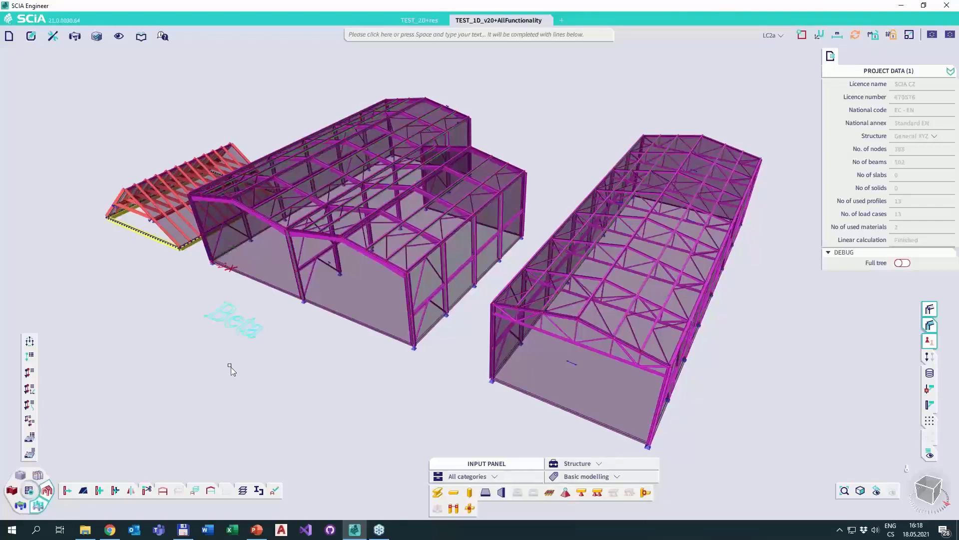
{"action": "key", "text": "ctrl+m"}
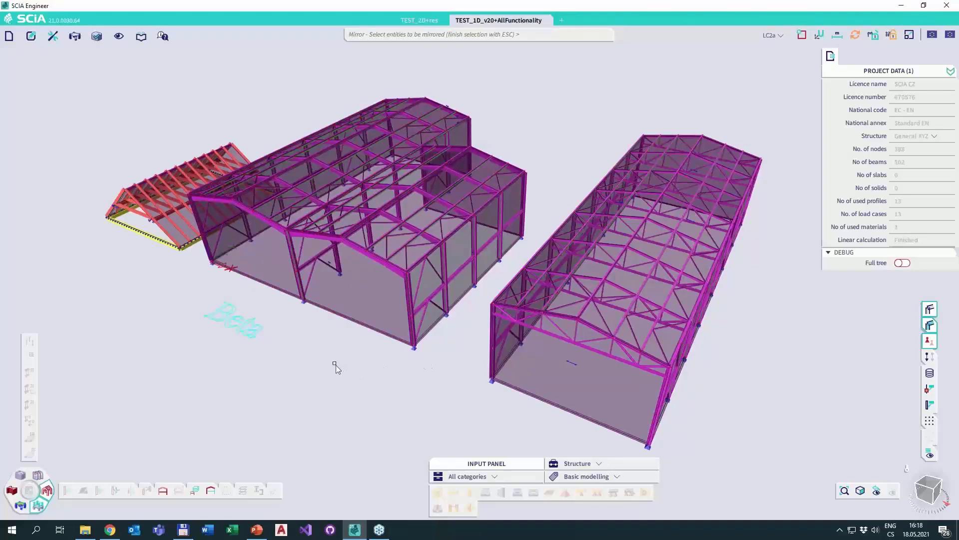
{"action": "key", "text": "Escape"}
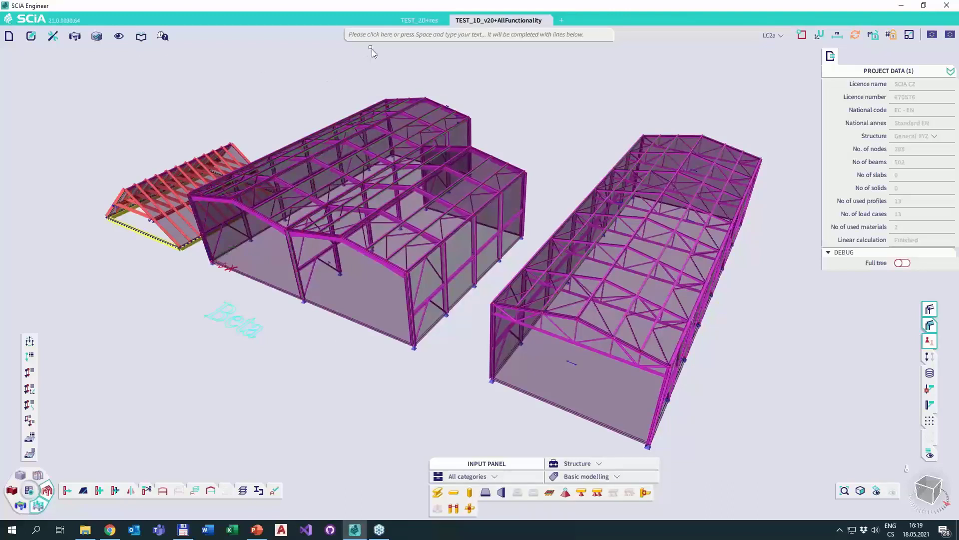
Search the available commands for "Hin" from the command line.
{"action": "left_click", "coordinate": [350, 40]}
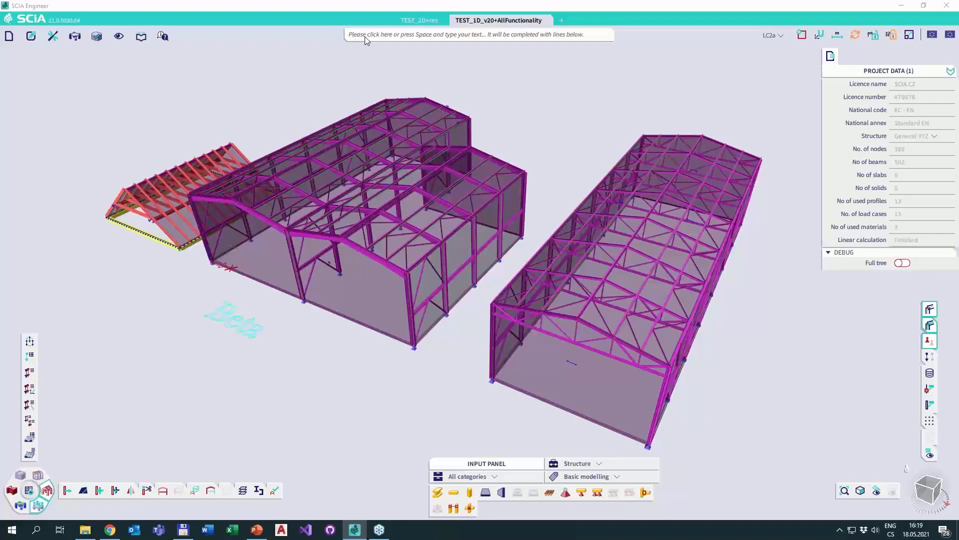
{"action": "type", "text": "Hig"}
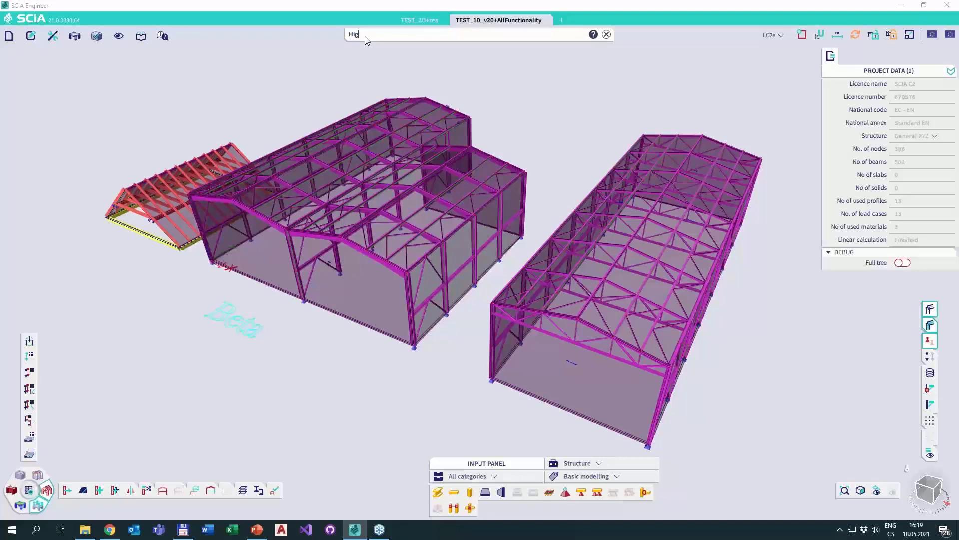
{"action": "key", "text": "BackSpace"}
{"action": "type", "text": "nge on 1D"}
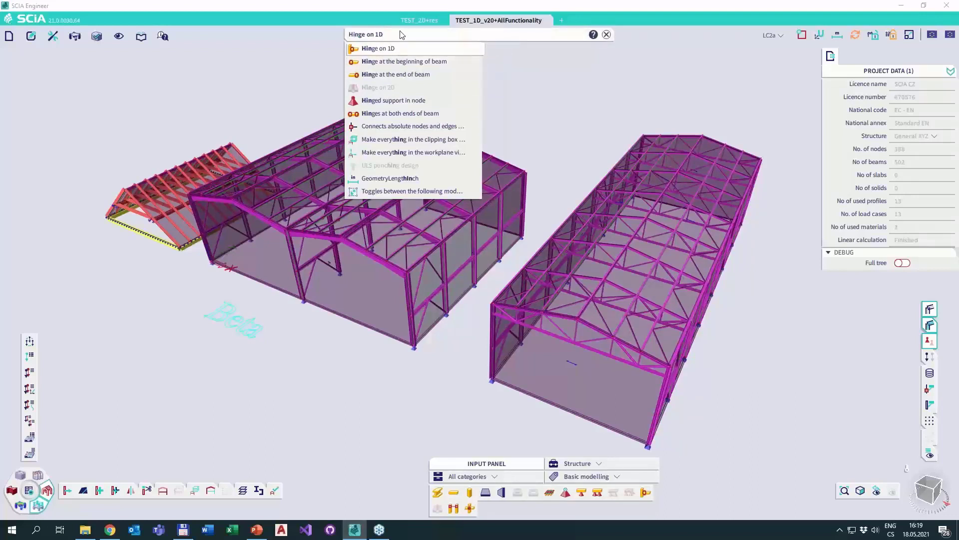
Search the commands for "2d" and show where the 2D deformations command is located.
{"action": "triple_click", "coordinate": [400, 32]}
{"action": "type", "text": "2d"}
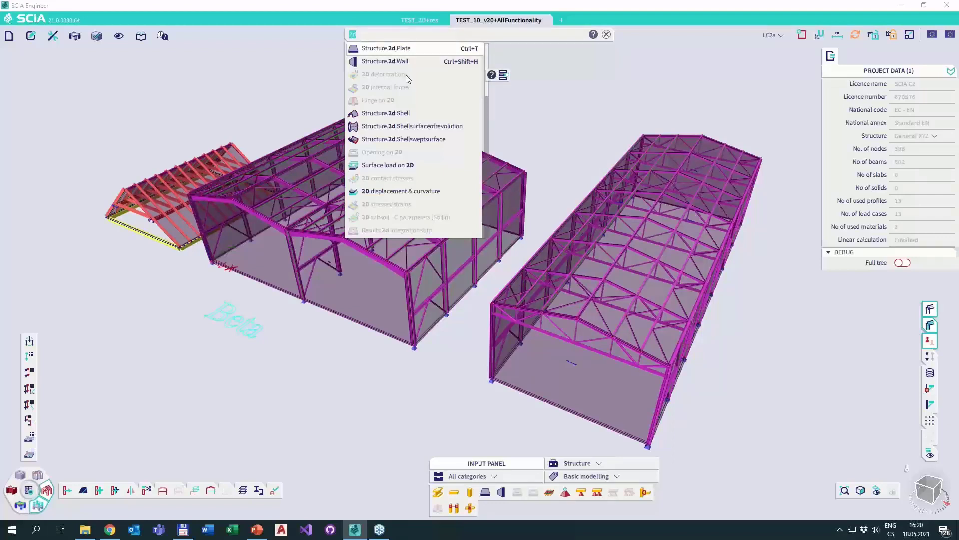
{"action": "left_click", "coordinate": [506, 76]}
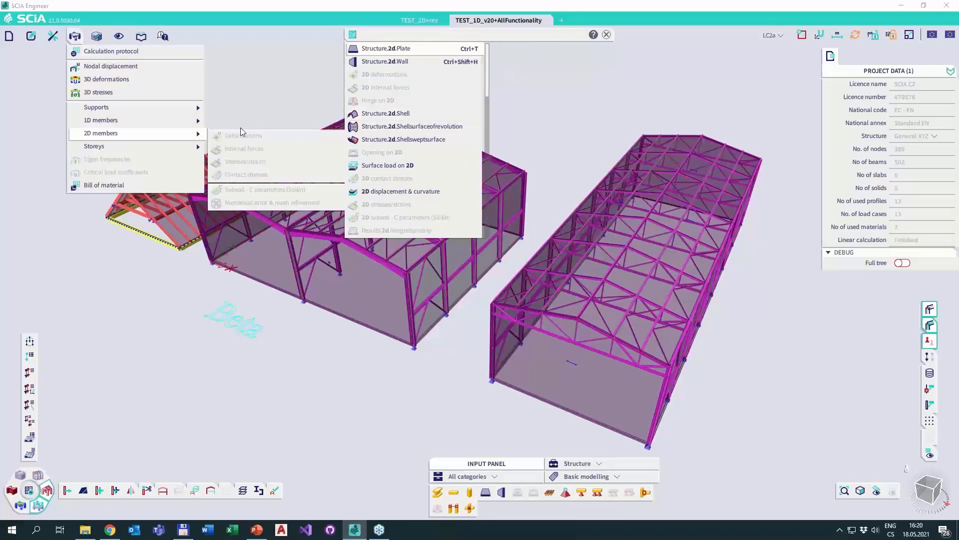
Search the commands for "divi" and show where Divide surface is located among the Modify commands.
{"action": "left_click", "coordinate": [443, 87]}
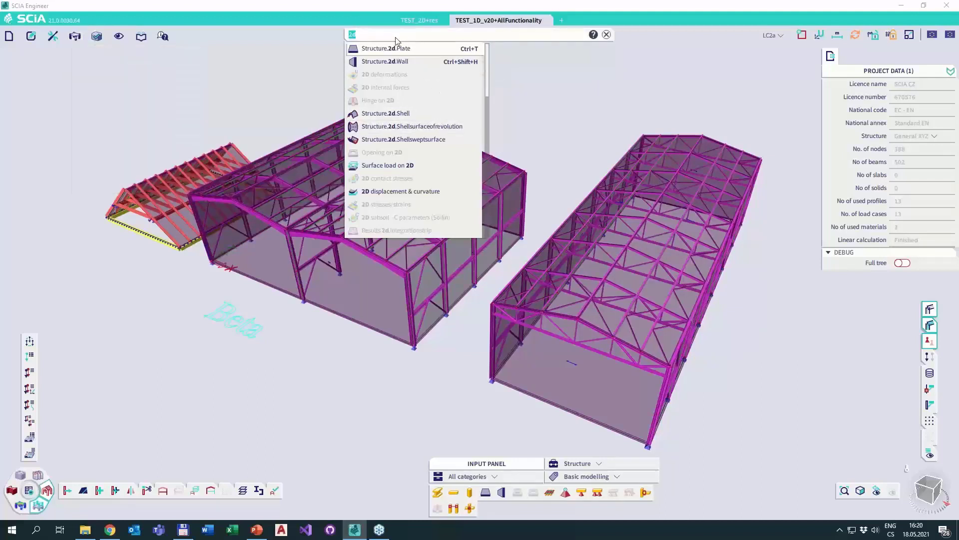
{"action": "type", "text": "divi"}
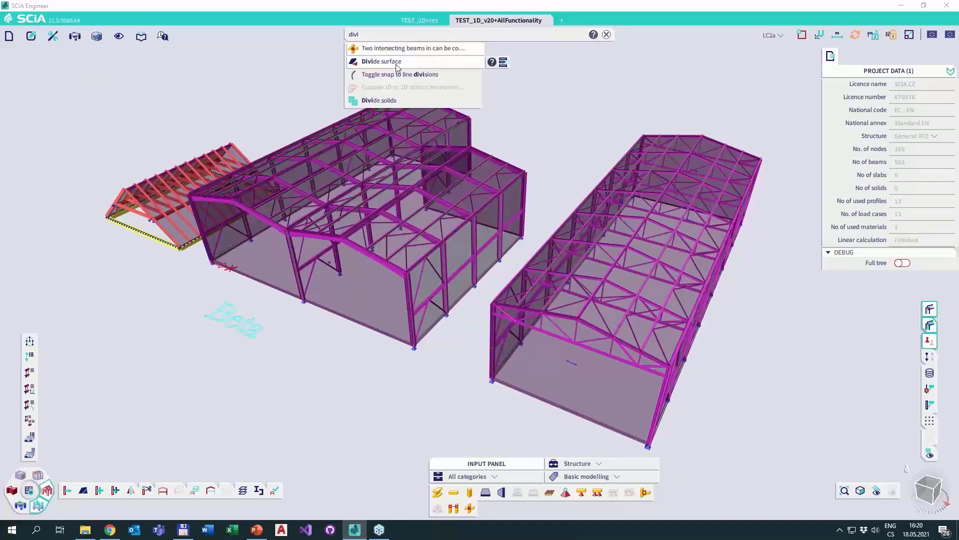
{"action": "left_click", "coordinate": [504, 62]}
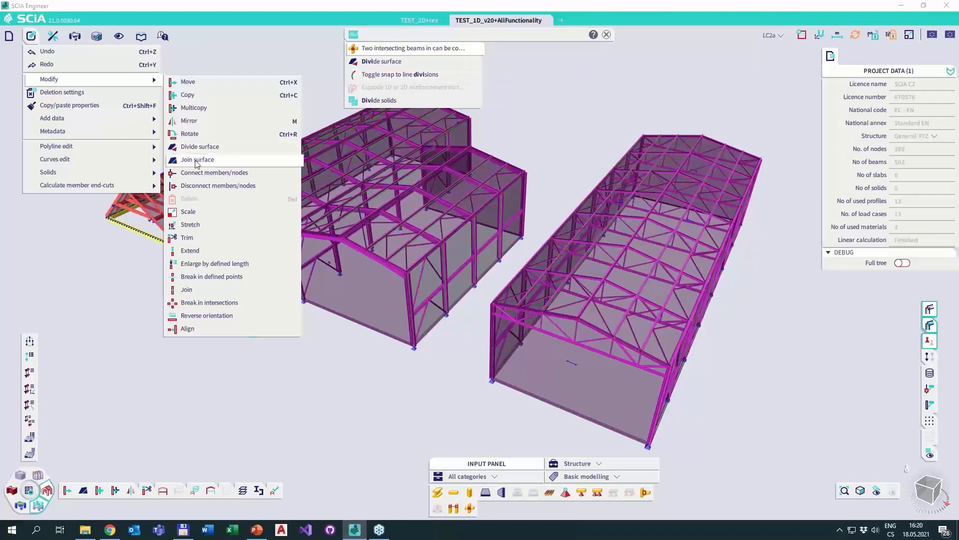
Add the found Divide surface command to the structure toolbar beside Join surface.
{"action": "left_click", "coordinate": [114, 448]}
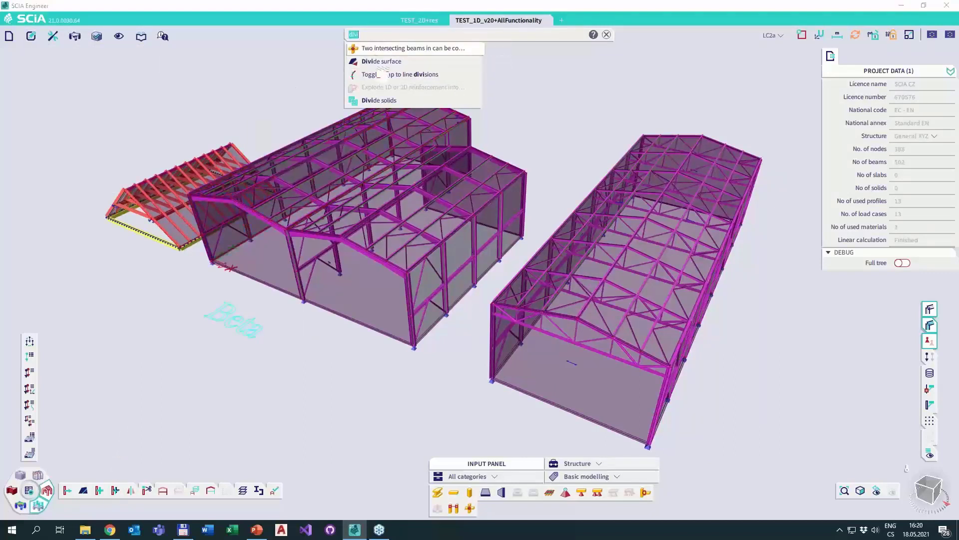
{"action": "mouse_move", "coordinate": [104, 493]}
{"action": "left_mouse_down"}
{"action": "mouse_move", "coordinate": [85, 494]}
{"action": "mouse_move", "coordinate": [100, 495]}
{"action": "left_mouse_up"}
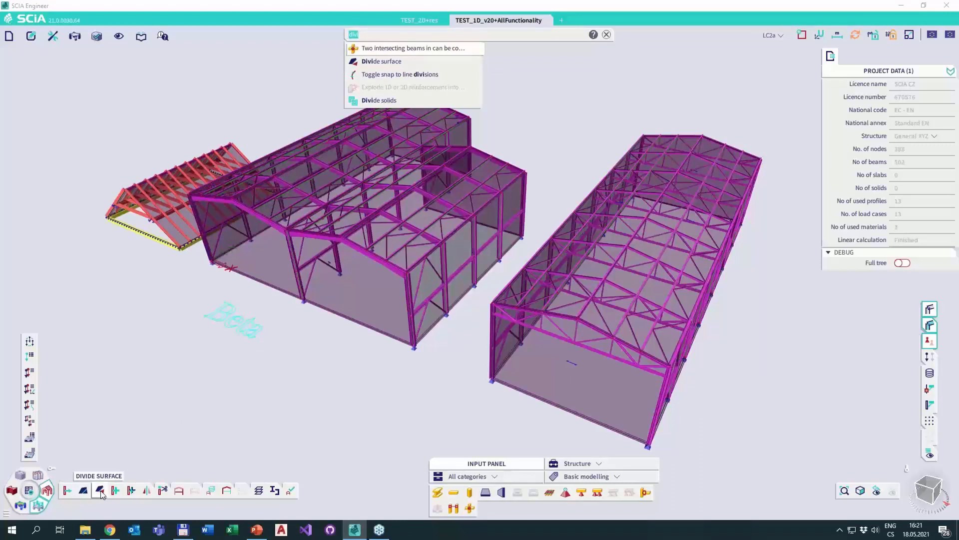
{"action": "left_click_drag", "start_coordinate": [102, 495], "coordinate": [103, 496]}
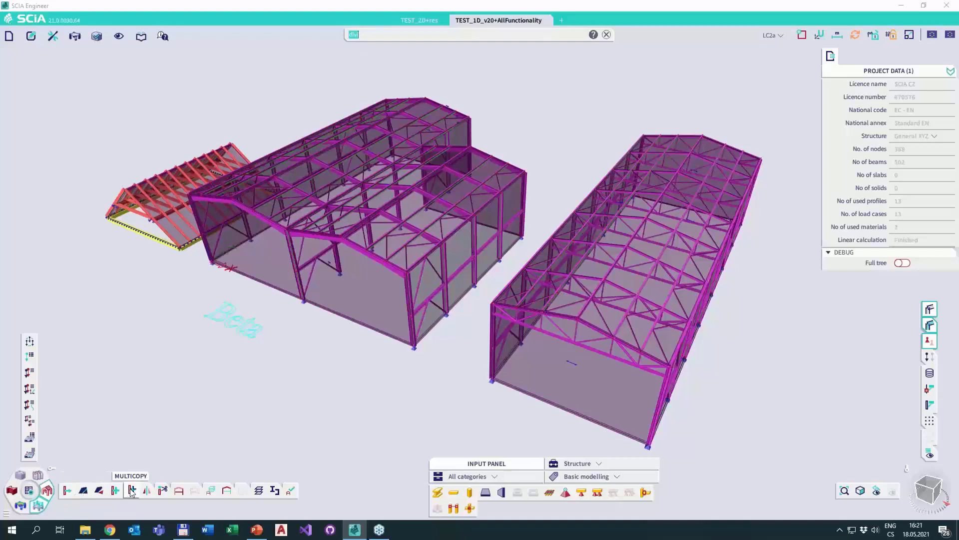
Group Divide surface with Join surface on the structure toolbar and move the group after Trim.
{"action": "mouse_move", "coordinate": [158, 492]}
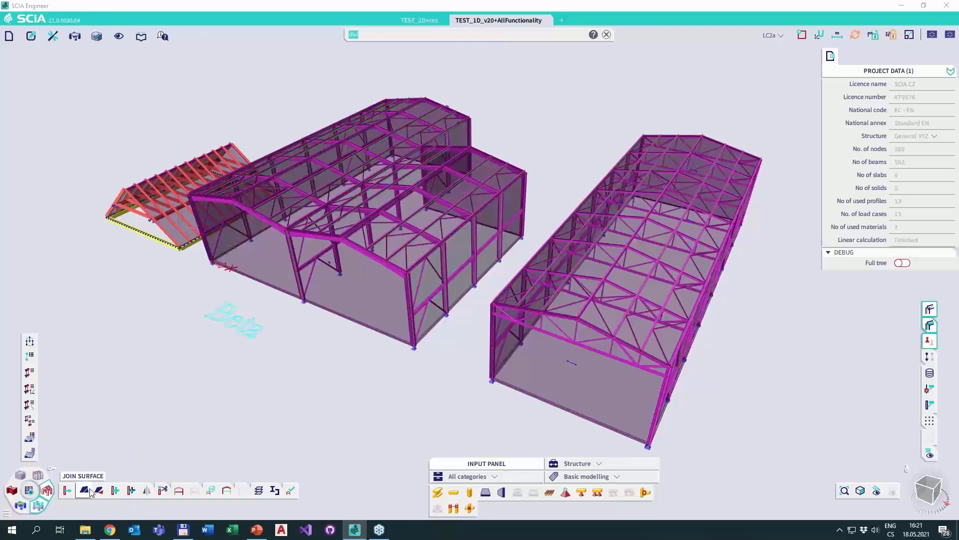
{"action": "left_click_drag", "start_coordinate": [102, 490], "coordinate": [84, 490]}
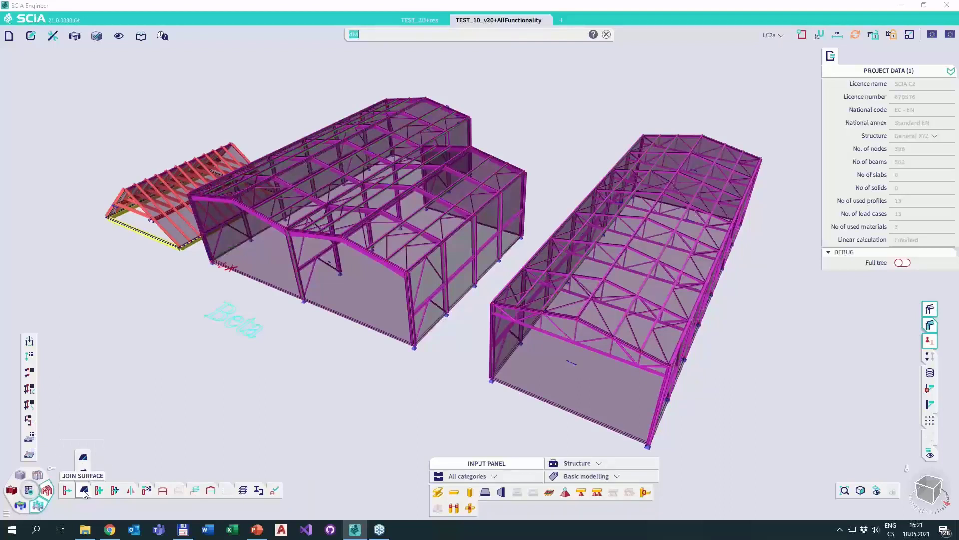
{"action": "left_click_drag", "start_coordinate": [84, 491], "coordinate": [147, 492]}
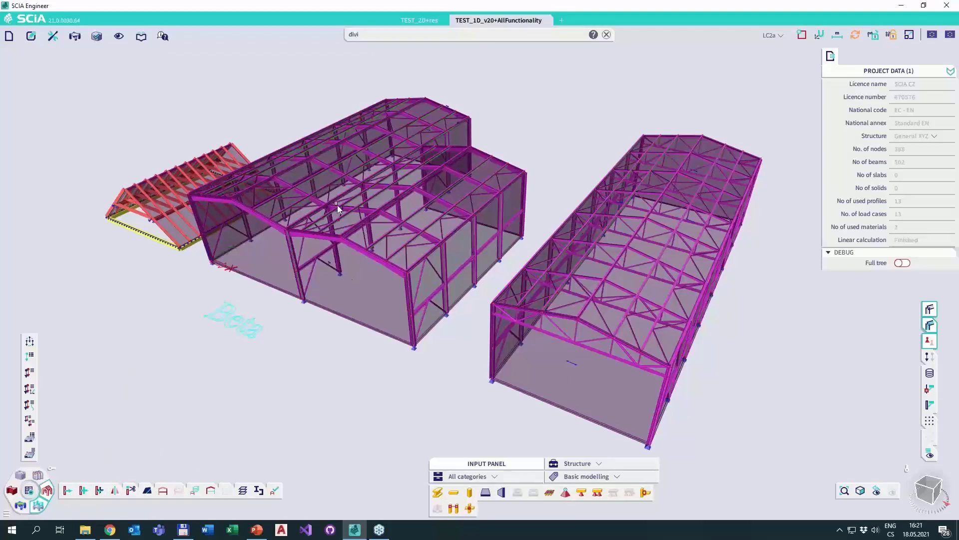
Clear the command line, search the commands for "Beam", and close the result list.
{"action": "left_click", "coordinate": [608, 35]}
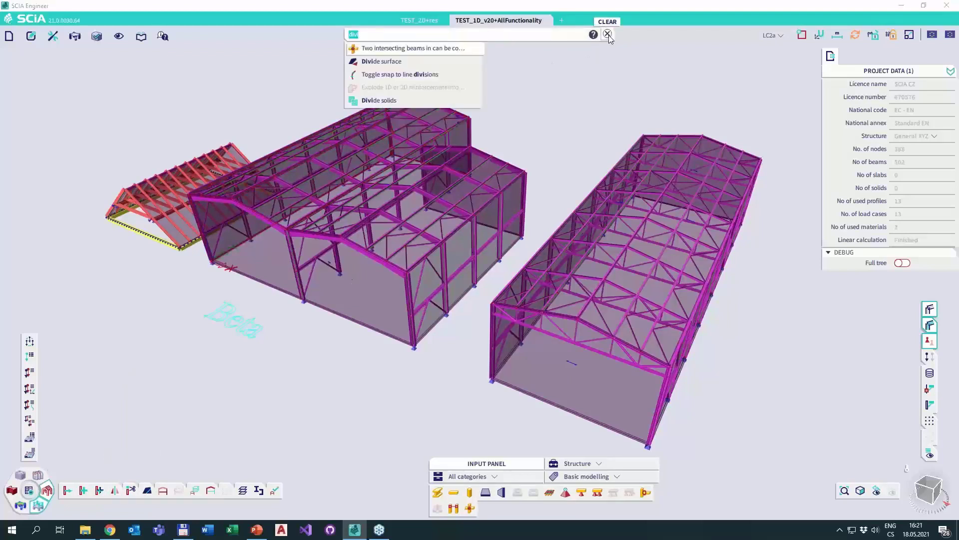
{"action": "type", "text": "Bea"}
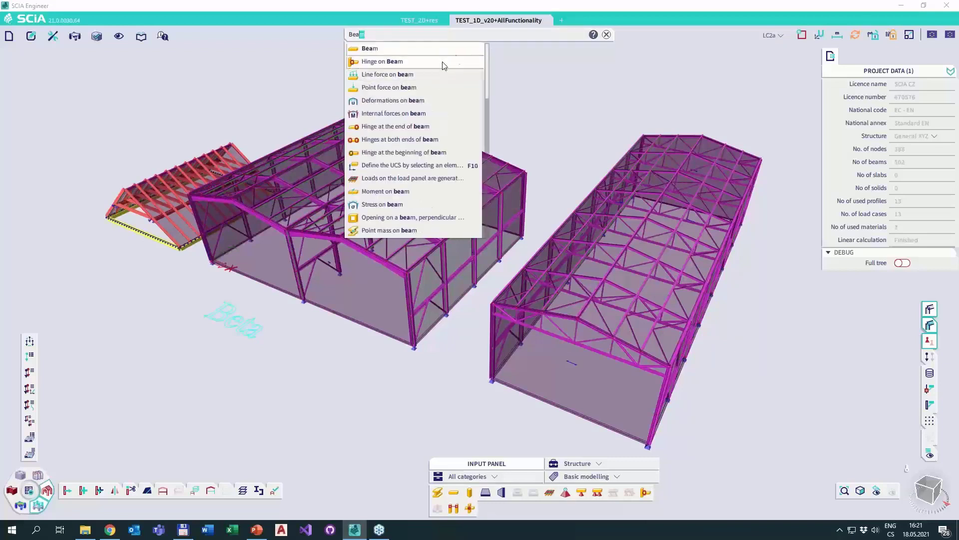
{"action": "mouse_move", "coordinate": [470, 53]}
{"action": "type", "text": "m"}
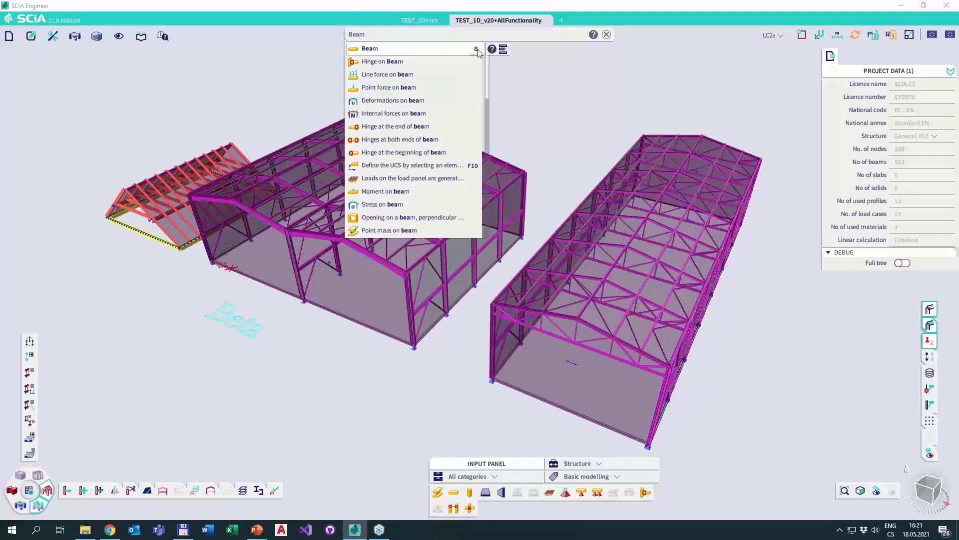
{"action": "left_click", "coordinate": [516, 83]}
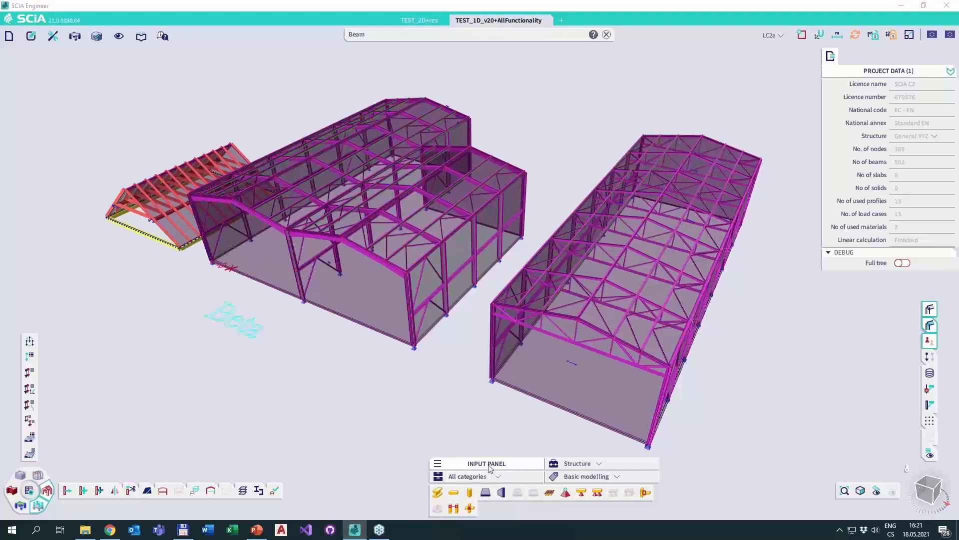
Move the Input panel up over the model view and check its available tag filters.
{"action": "left_click_drag", "start_coordinate": [490, 465], "coordinate": [392, 422]}
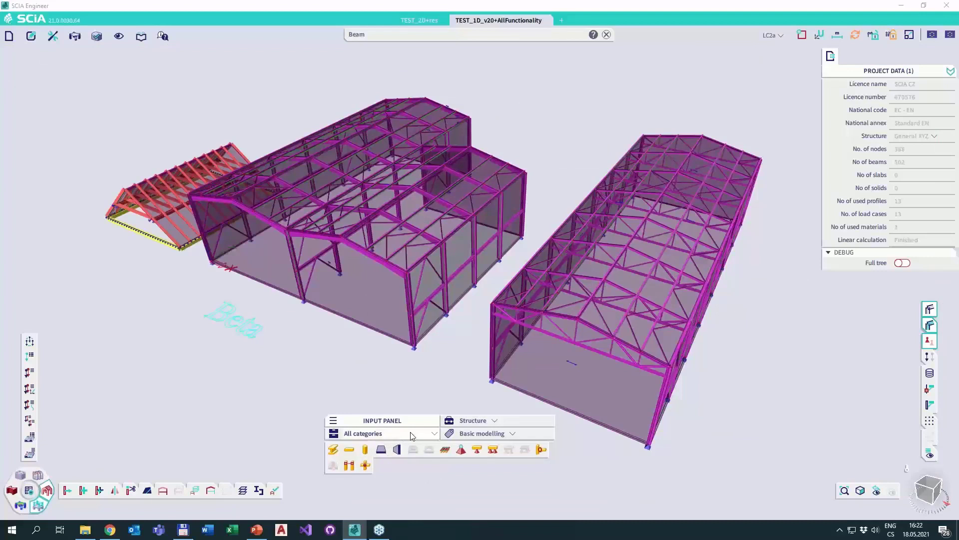
{"action": "left_click_drag", "start_coordinate": [409, 421], "coordinate": [327, 355]}
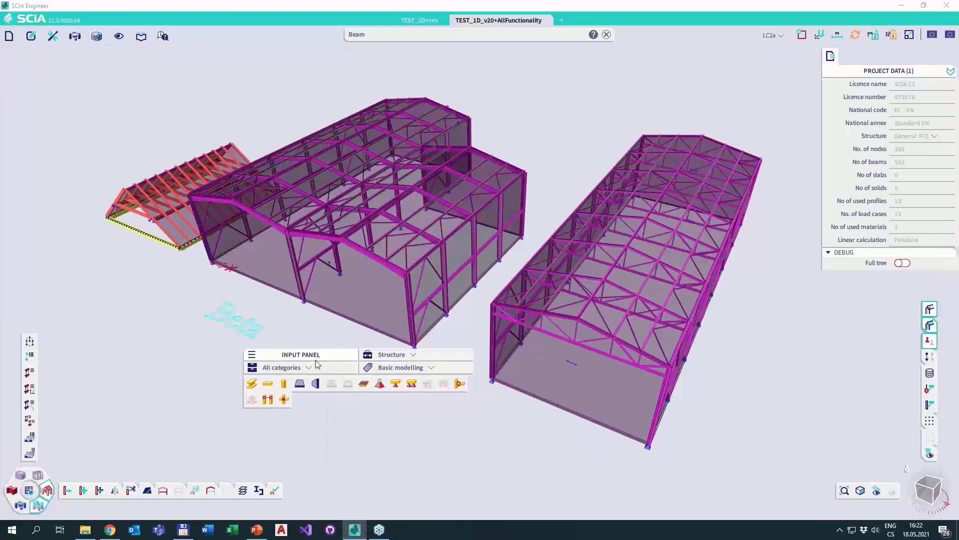
{"action": "left_click", "coordinate": [385, 369]}
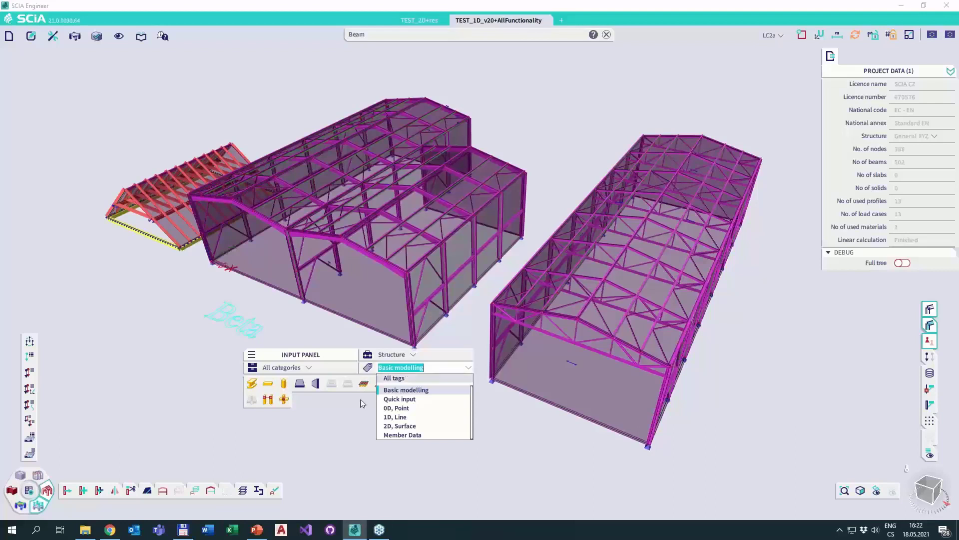
{"action": "left_click", "coordinate": [343, 440]}
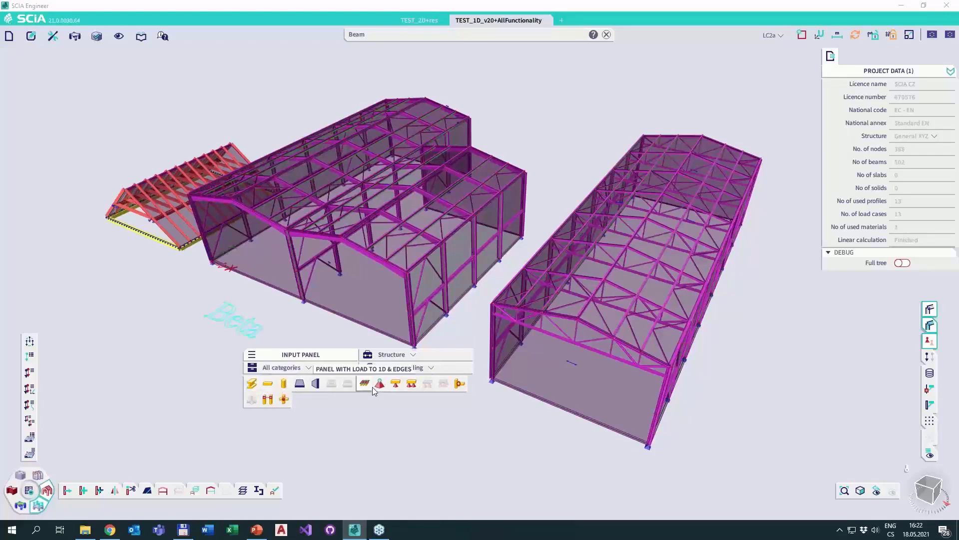
Filter the Input panel by All workstations and reposition the panel below the models.
{"action": "left_click", "coordinate": [400, 355]}
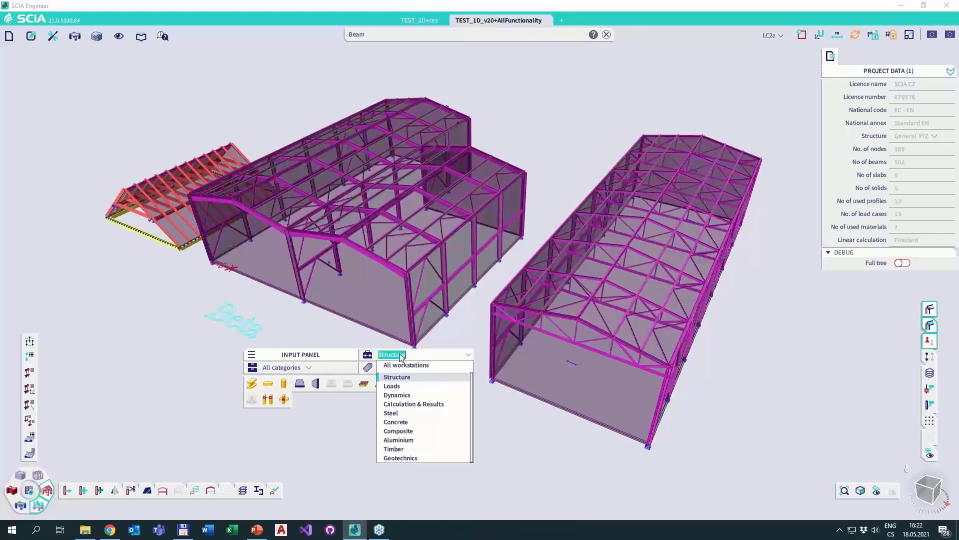
{"action": "left_click", "coordinate": [402, 365]}
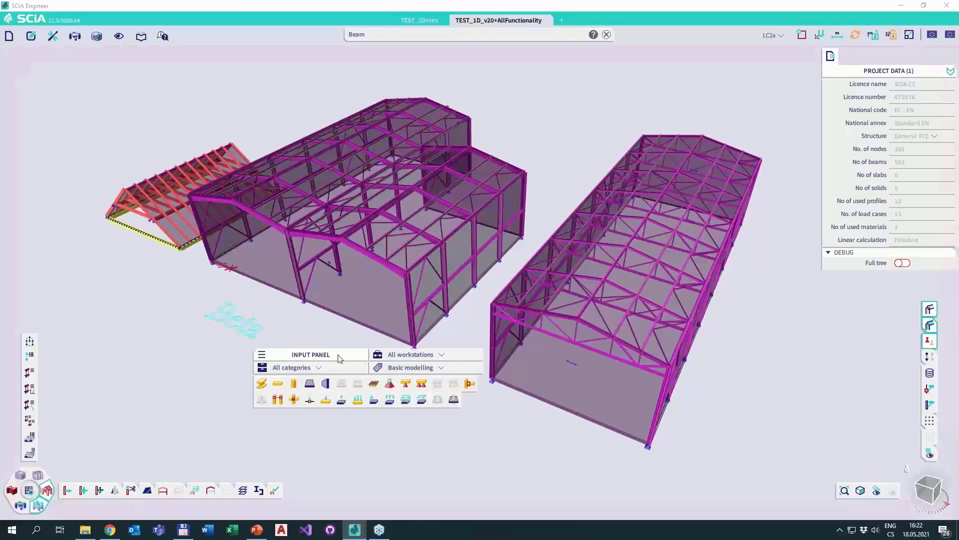
{"action": "left_click_drag", "start_coordinate": [300, 355], "coordinate": [408, 400]}
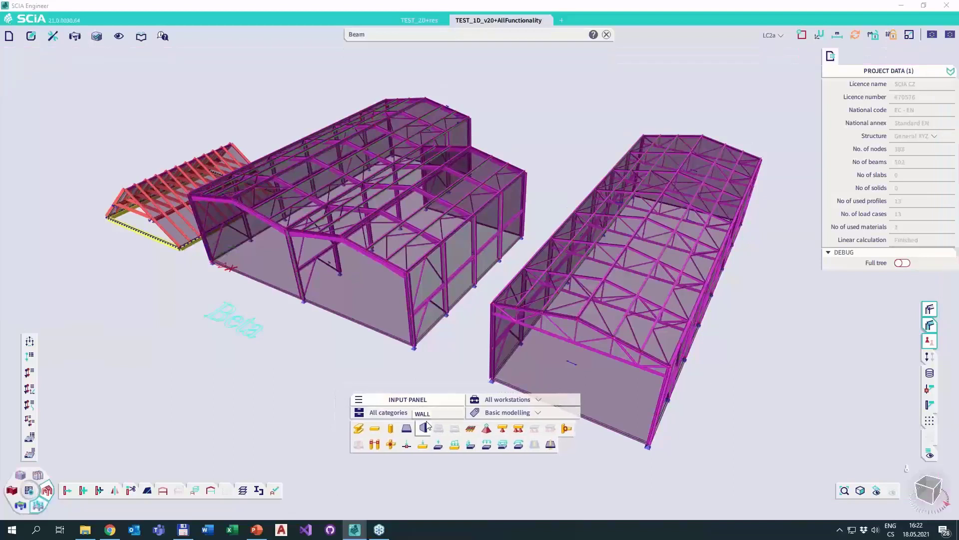
Check the tag filters and set the Input panel's workstation filter back to Structure.
{"action": "left_click", "coordinate": [520, 412]}
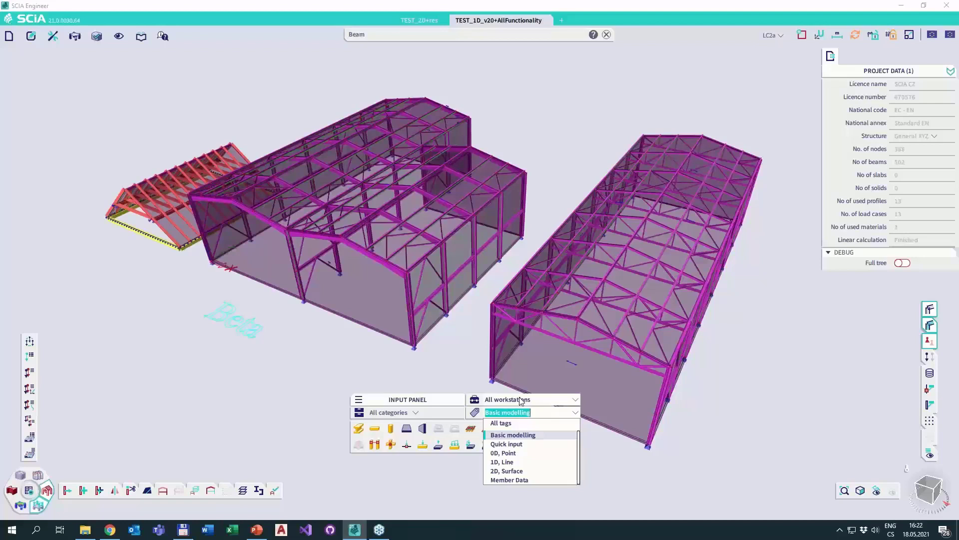
{"action": "left_click", "coordinate": [521, 399]}
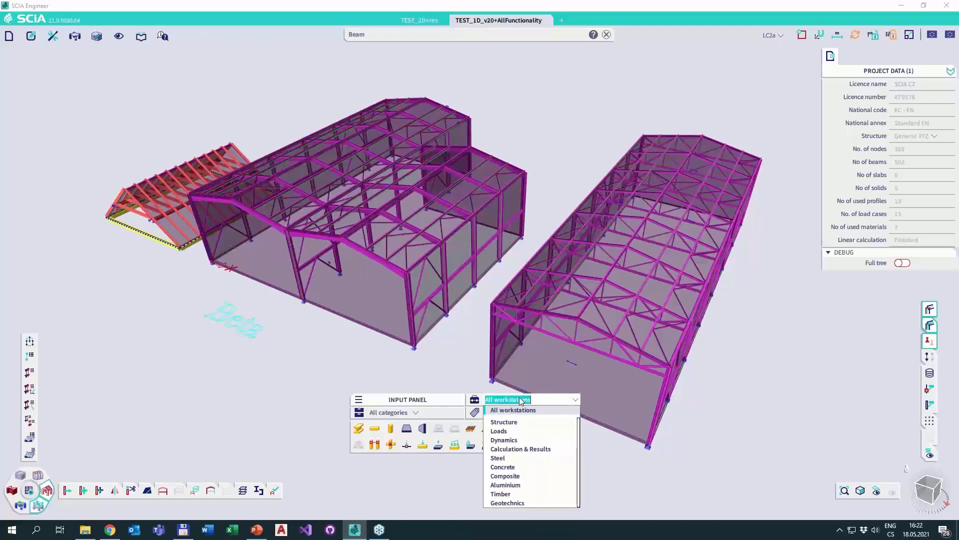
{"action": "left_click", "coordinate": [506, 422]}
{"action": "left_click", "coordinate": [500, 403]}
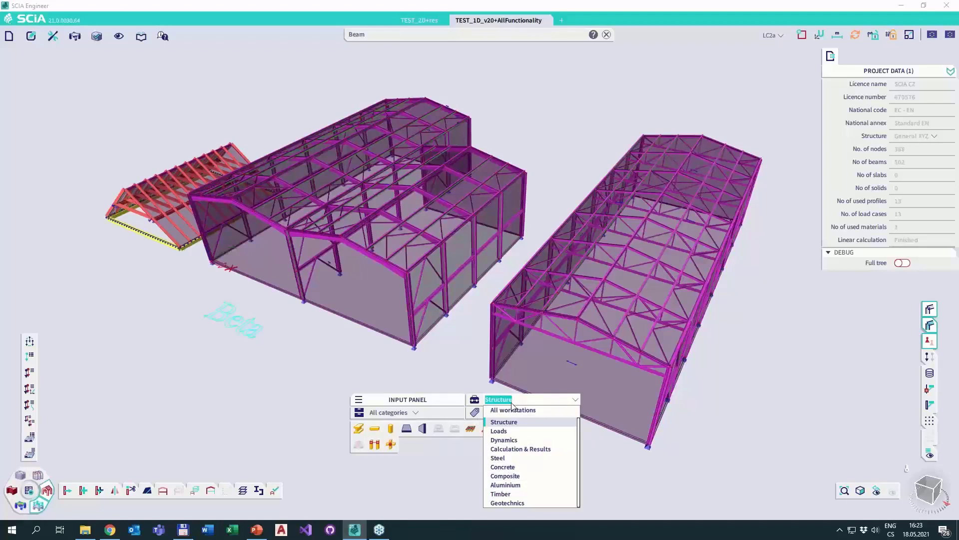
Reposition the Input panel and make it list the commands of All workstations with All tags.
{"action": "left_click_drag", "start_coordinate": [437, 402], "coordinate": [379, 380]}
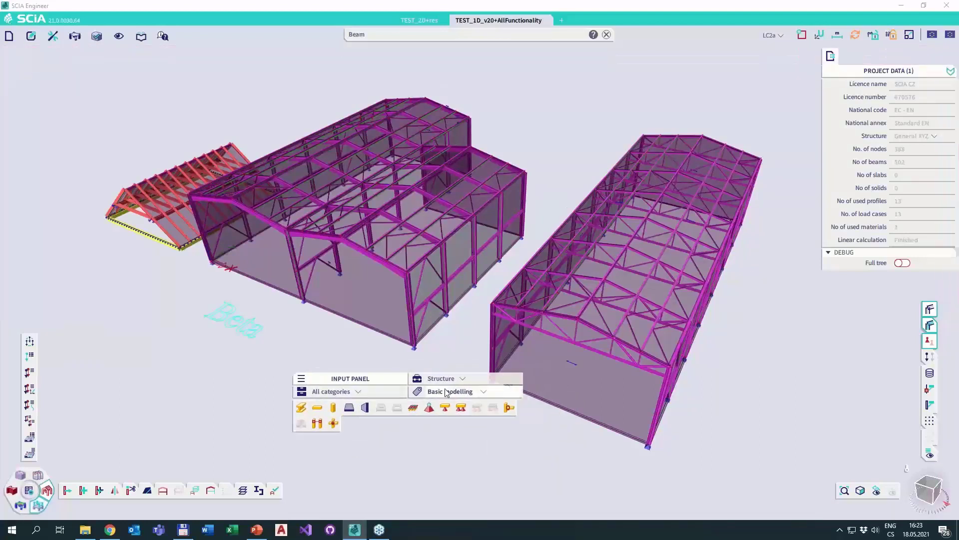
{"action": "left_click", "coordinate": [464, 381]}
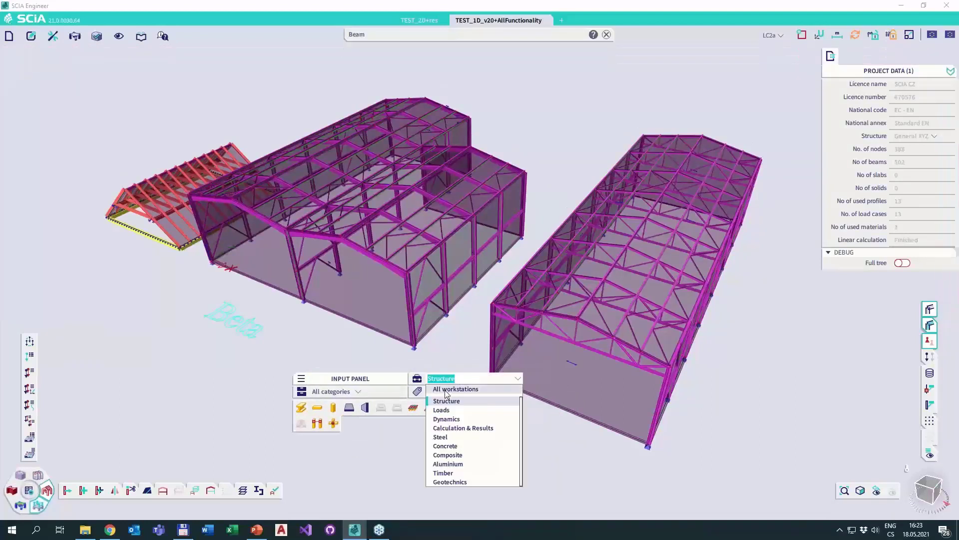
{"action": "left_click", "coordinate": [442, 388]}
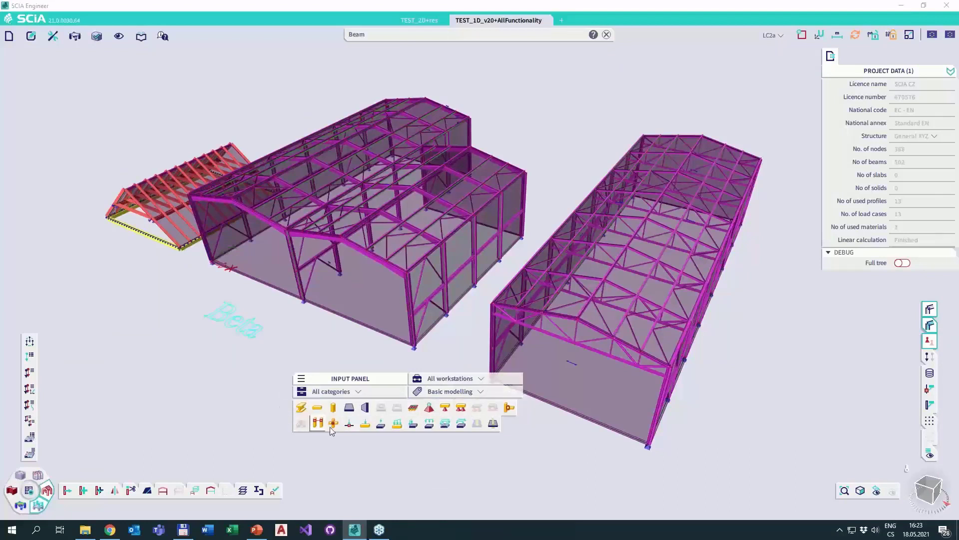
{"action": "left_click", "coordinate": [451, 394]}
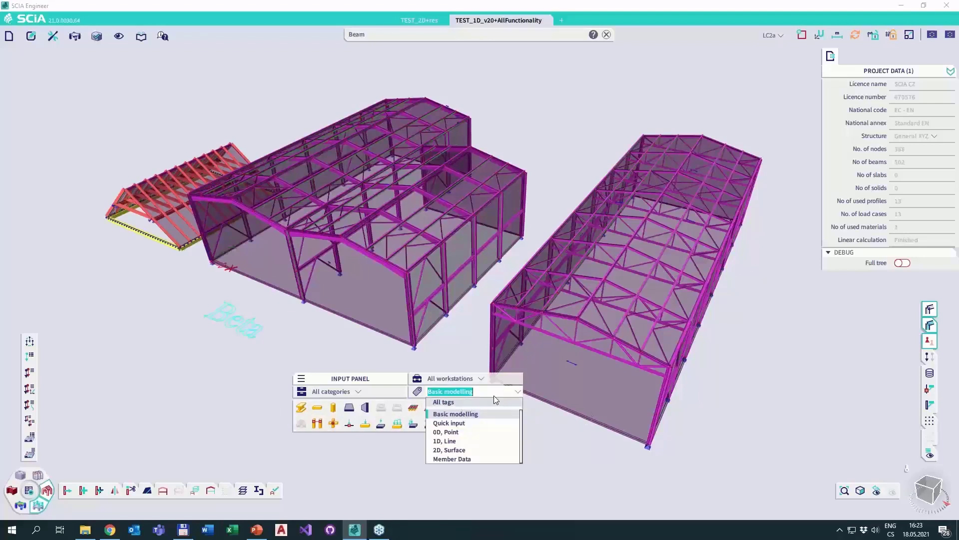
{"action": "left_click", "coordinate": [450, 402]}
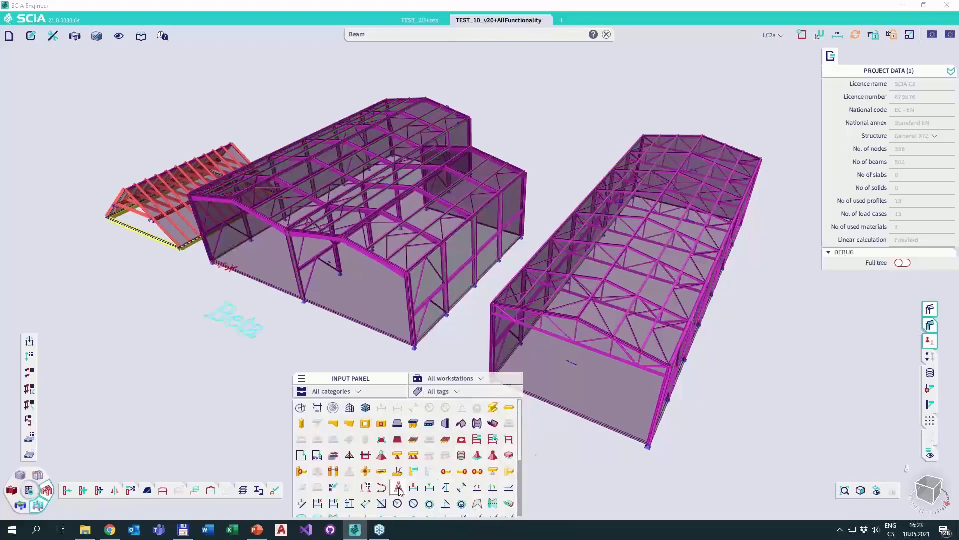
{"action": "scroll", "coordinate": [399, 493], "scroll_direction": "down", "scroll_amount": 3}
{"action": "scroll", "coordinate": [451, 439], "scroll_direction": "up", "scroll_amount": 3}
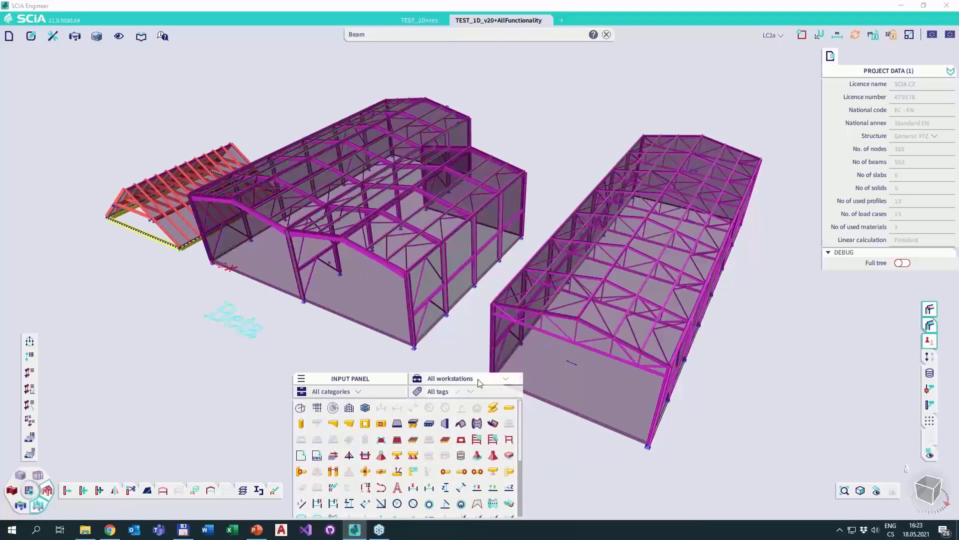
Switch the Input panel's workstation filter to Structure and then to Loads.
{"action": "left_click", "coordinate": [479, 382]}
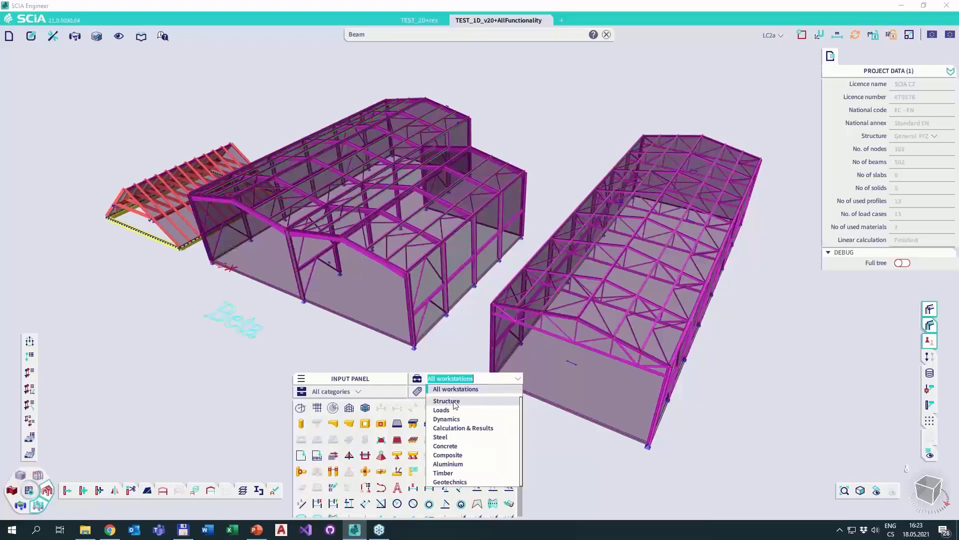
{"action": "left_click", "coordinate": [443, 401]}
{"action": "left_click", "coordinate": [449, 379]}
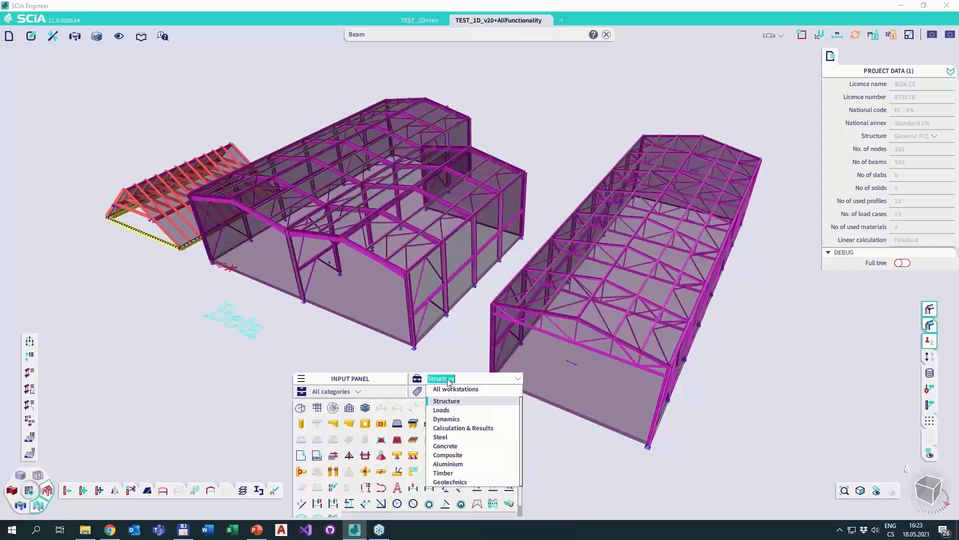
{"action": "left_click", "coordinate": [441, 410]}
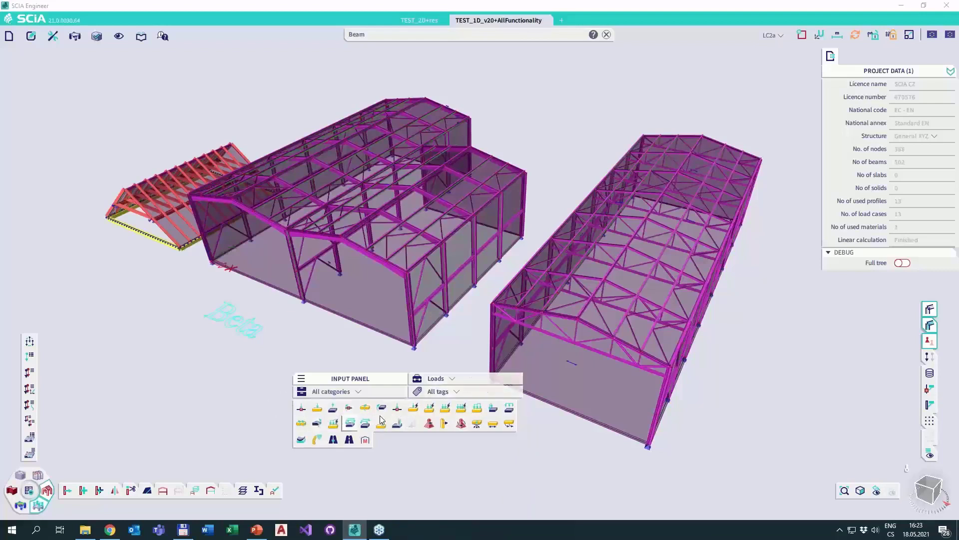
Turn on Show category headers and turn off Icon mode in the Input panel's display settings.
{"action": "left_click", "coordinate": [301, 378]}
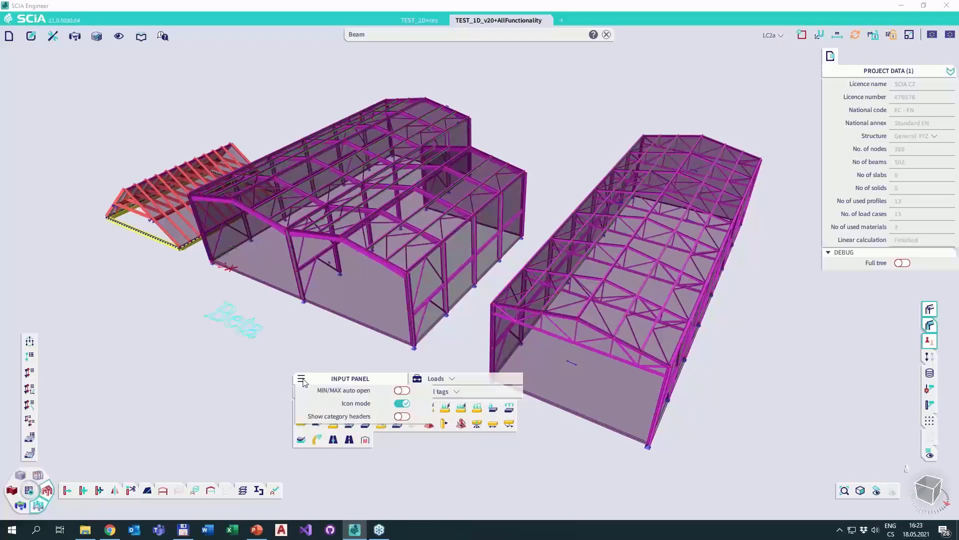
{"action": "left_click", "coordinate": [302, 379]}
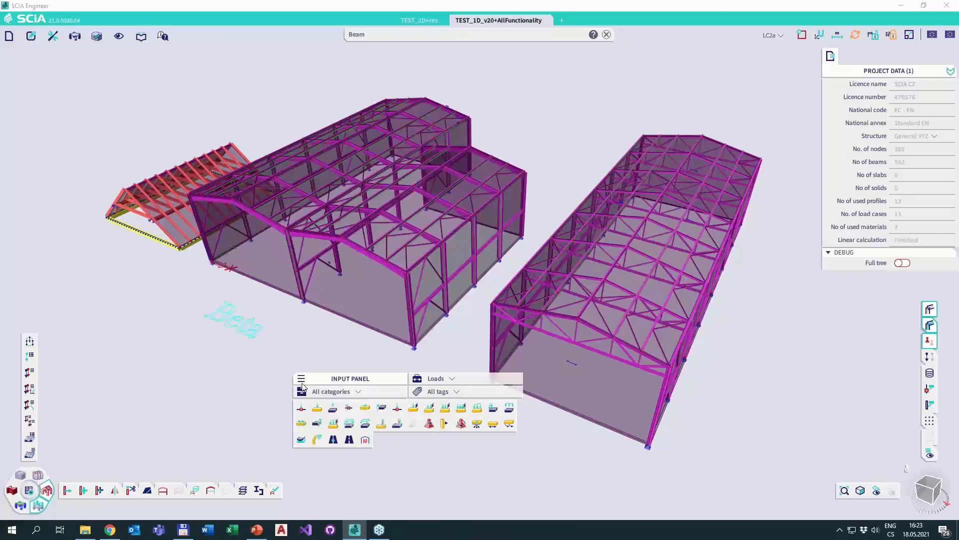
{"action": "left_click", "coordinate": [302, 380]}
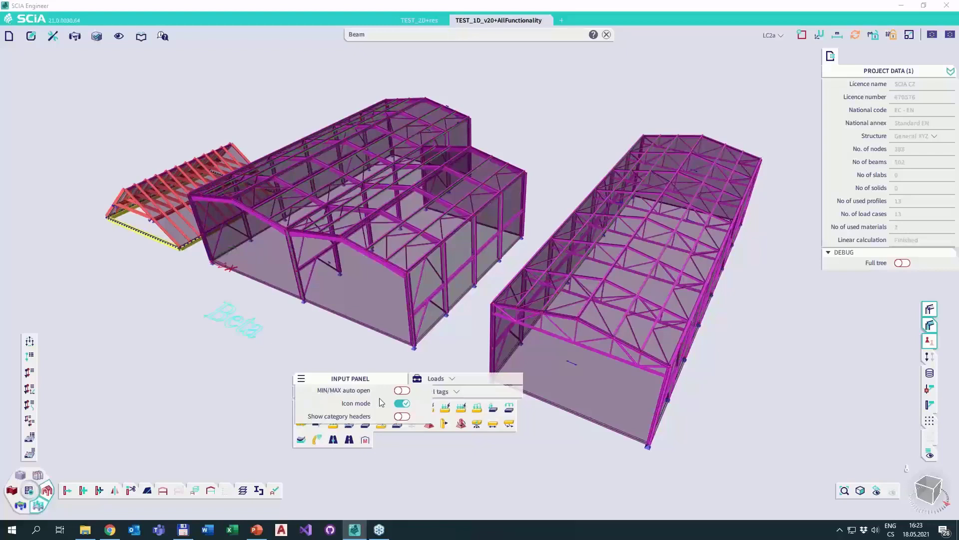
{"action": "left_click", "coordinate": [402, 416]}
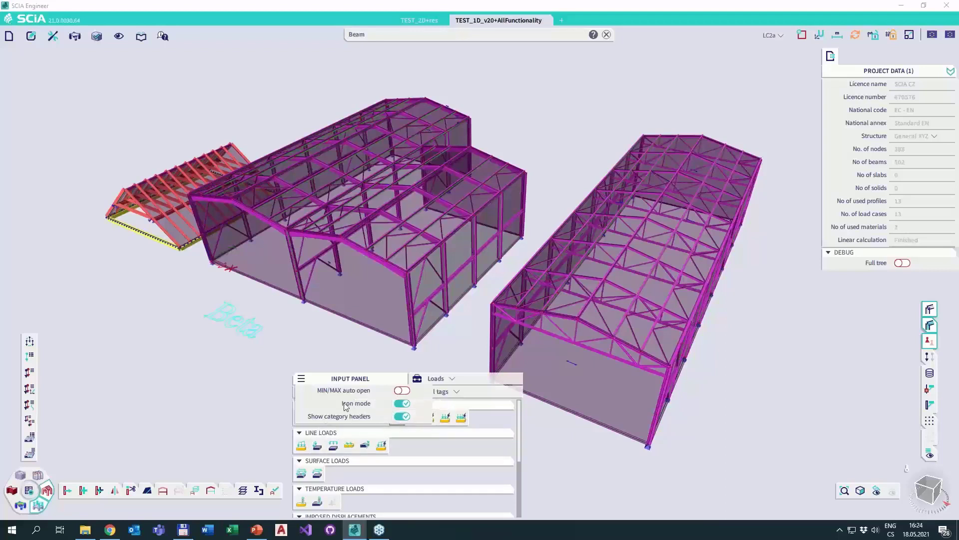
{"action": "left_click", "coordinate": [401, 403]}
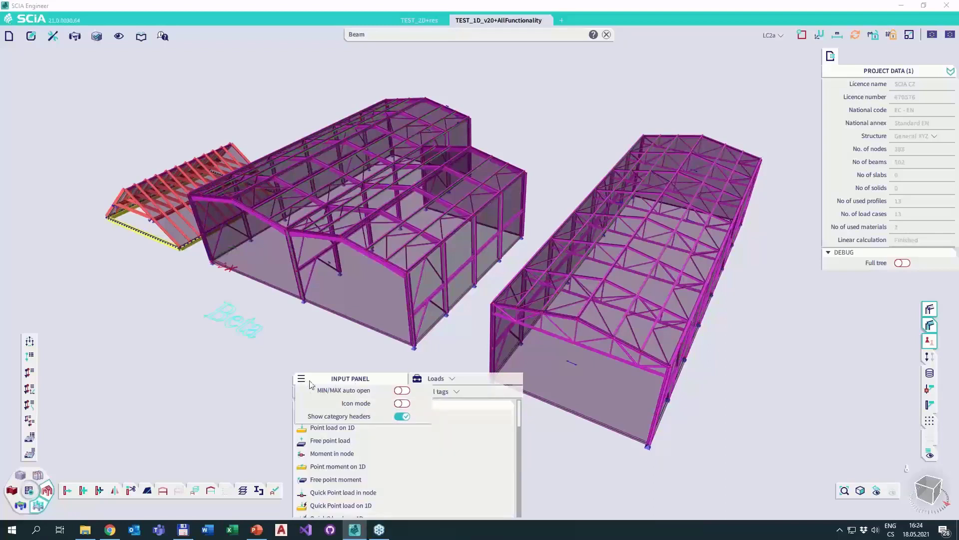
Move the Input panel up over the large hall model and make it taller and narrower.
{"action": "left_click", "coordinate": [348, 377]}
{"action": "left_click_drag", "start_coordinate": [347, 378], "coordinate": [363, 213]}
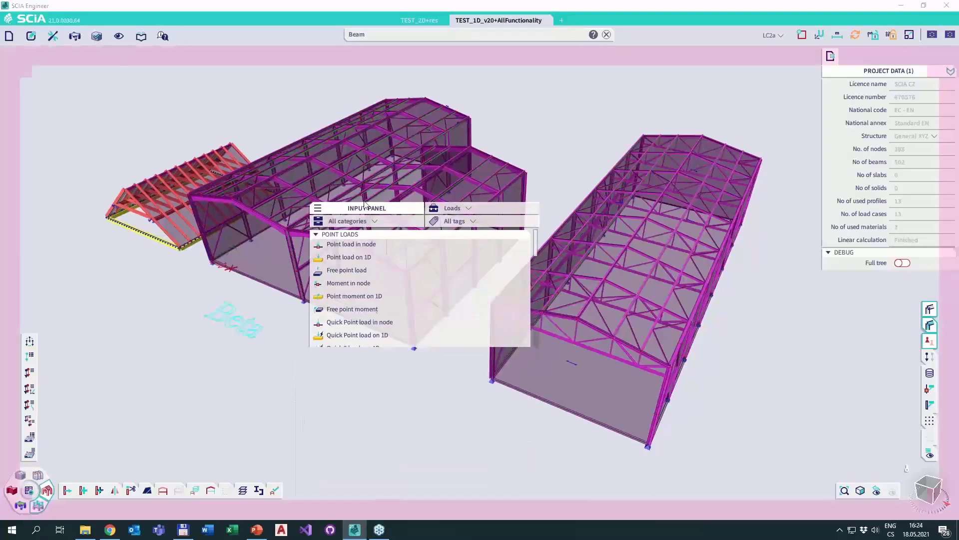
{"action": "left_click_drag", "start_coordinate": [392, 366], "coordinate": [395, 466]}
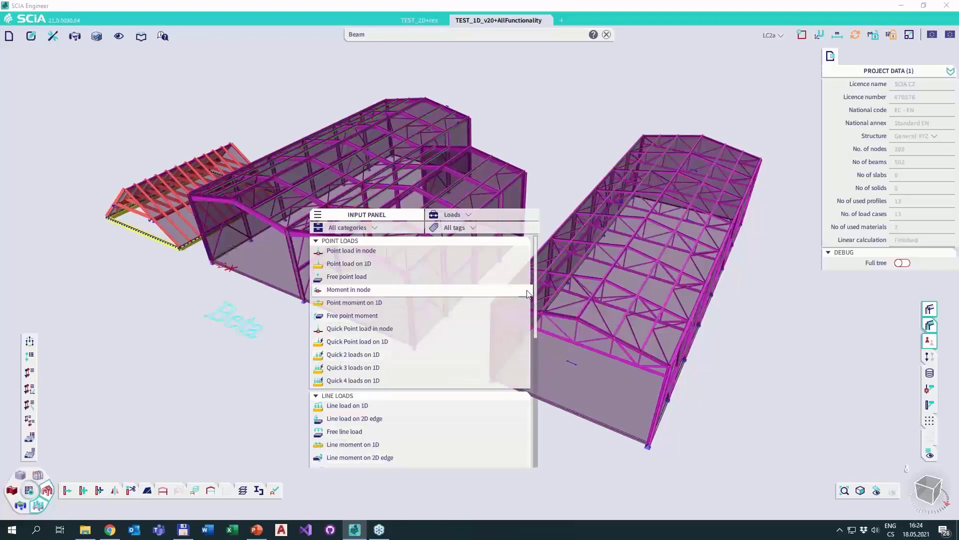
{"action": "left_click_drag", "start_coordinate": [538, 287], "coordinate": [458, 287]}
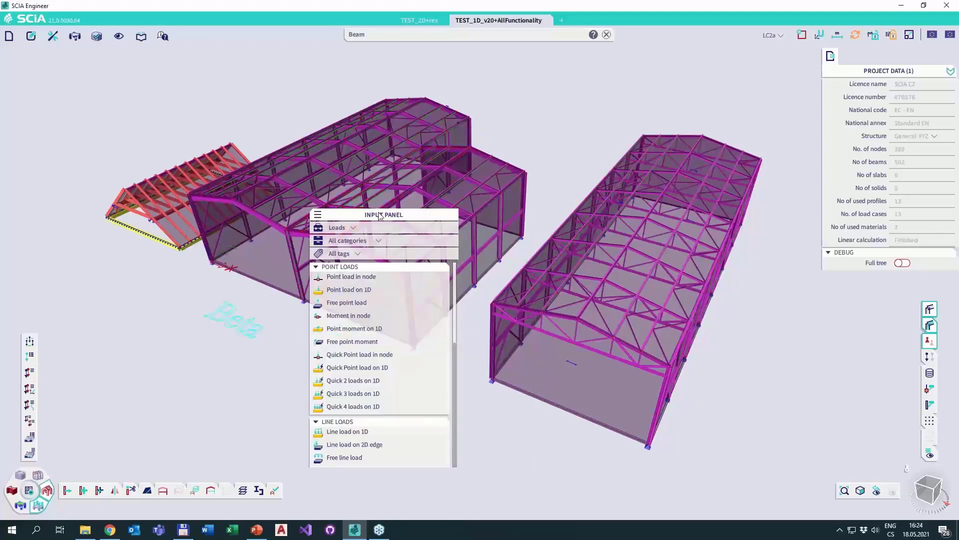
{"action": "left_click_drag", "start_coordinate": [385, 214], "coordinate": [404, 181]}
Collapse the Point loads, Line loads and Surface loads categories in the Input panel.
{"action": "scroll", "coordinate": [403, 300], "scroll_direction": "down", "scroll_amount": 5}
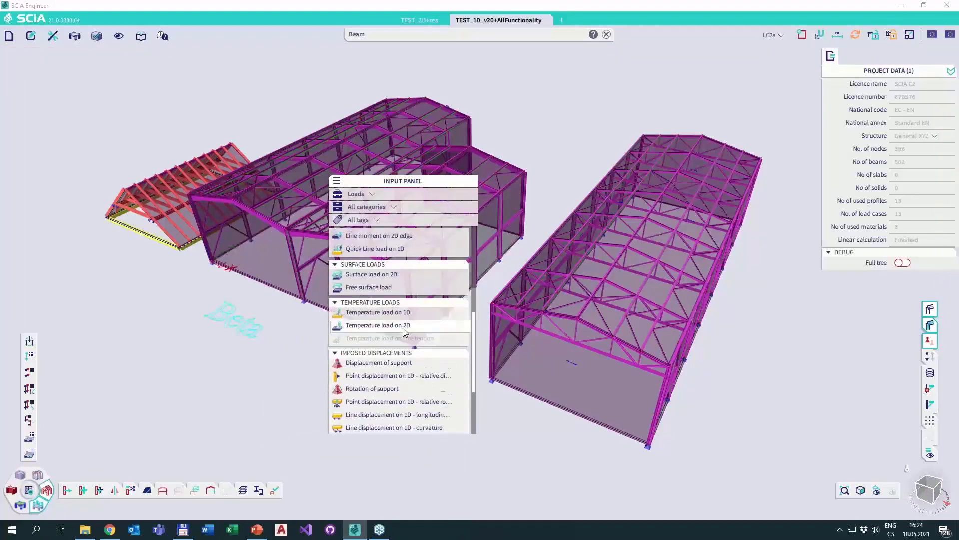
{"action": "scroll", "coordinate": [402, 328], "scroll_direction": "up", "scroll_amount": 5}
{"action": "left_click", "coordinate": [335, 233]}
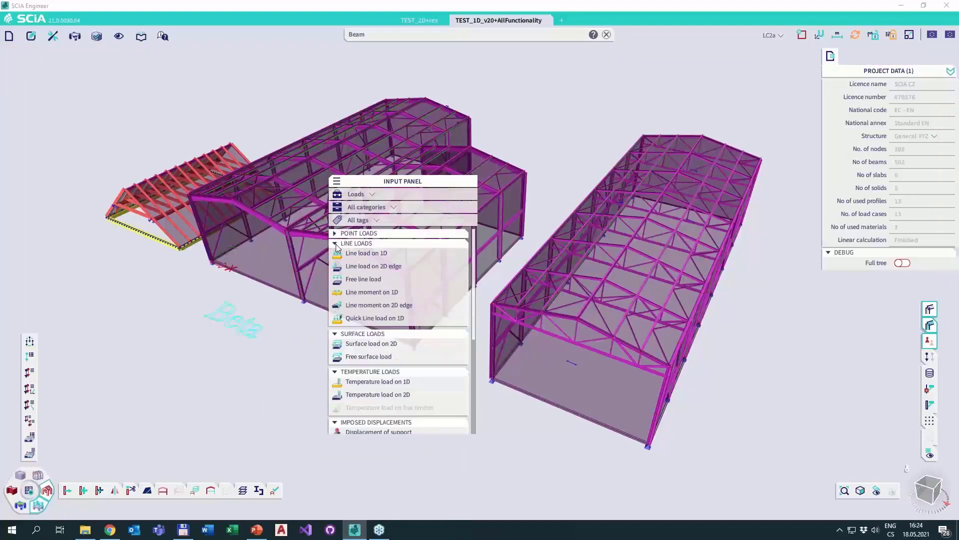
{"action": "left_click", "coordinate": [335, 243]}
{"action": "left_click", "coordinate": [335, 253]}
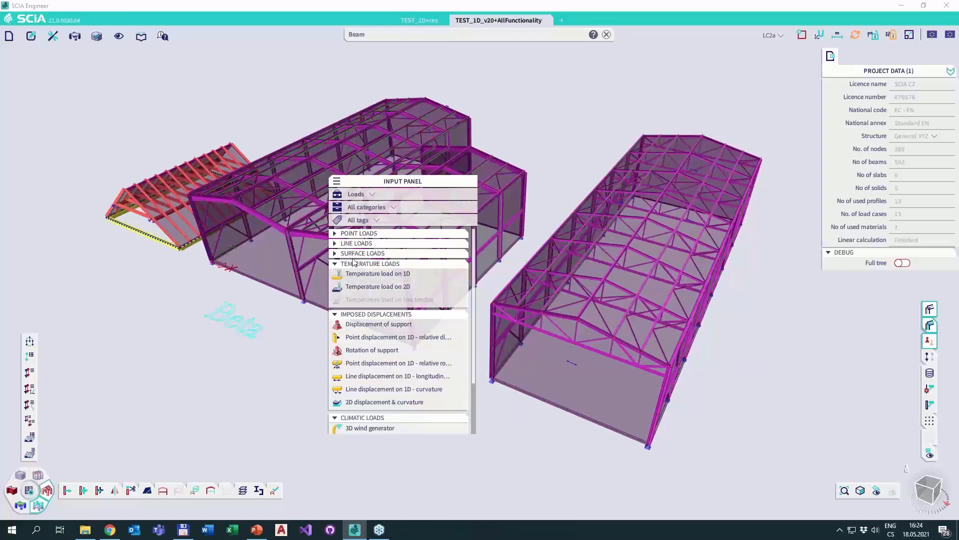
Filter the Input panel's load commands by the Basic modelling tag and expand the Point, Line and Surface loads categories.
{"action": "left_click", "coordinate": [378, 220]}
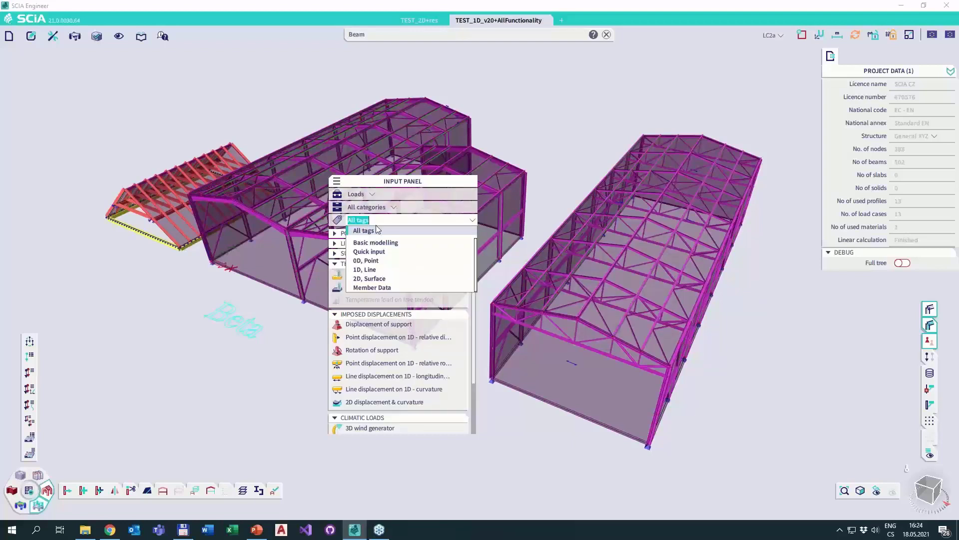
{"action": "left_click", "coordinate": [378, 242]}
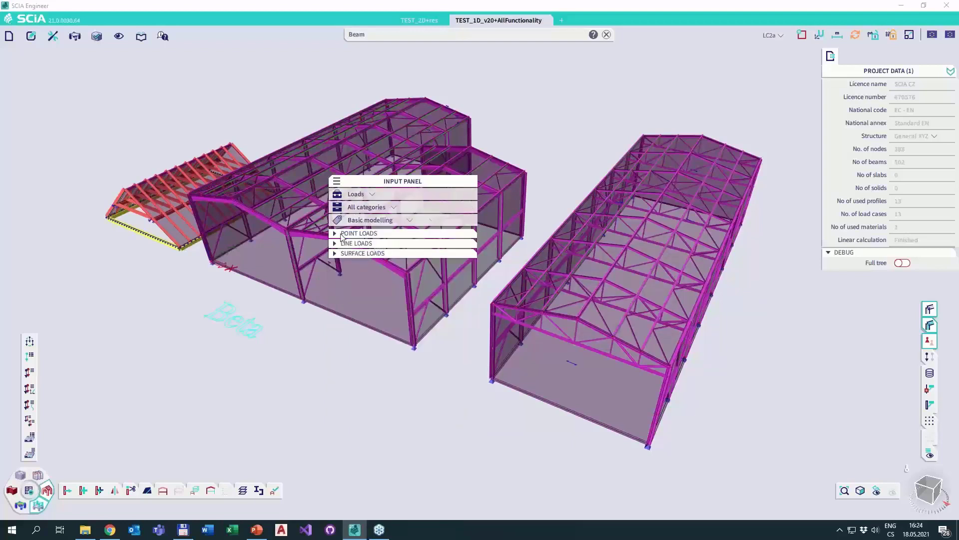
{"action": "left_click", "coordinate": [334, 253]}
{"action": "left_click", "coordinate": [334, 243]}
{"action": "left_click", "coordinate": [335, 233]}
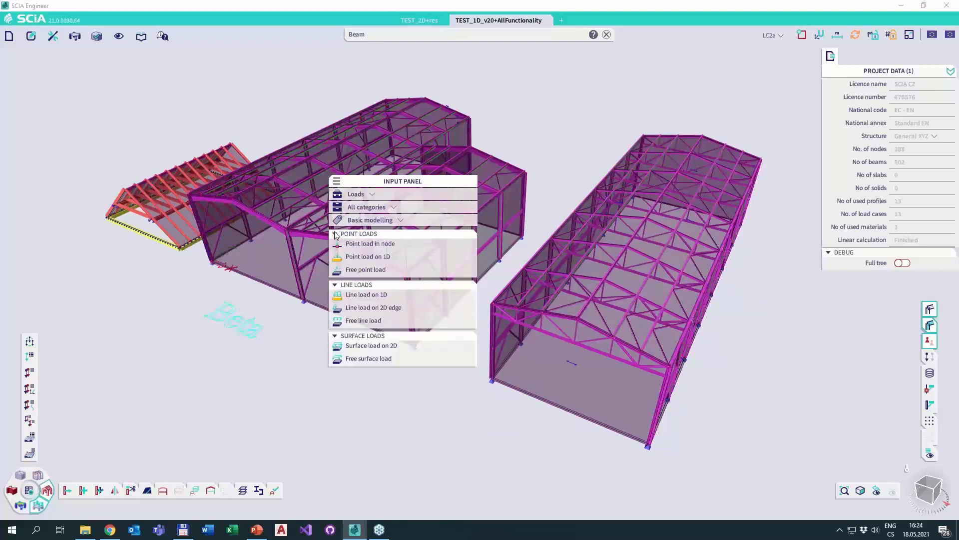
Set the Input panel's workstation filter to All workstations and move the panel over the small red roof model.
{"action": "left_click", "coordinate": [371, 195]}
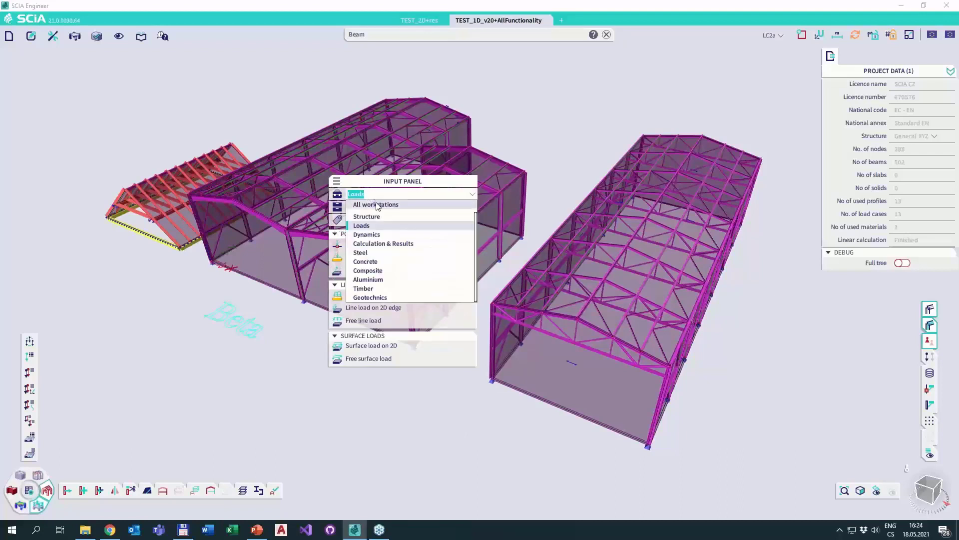
{"action": "left_click", "coordinate": [351, 204]}
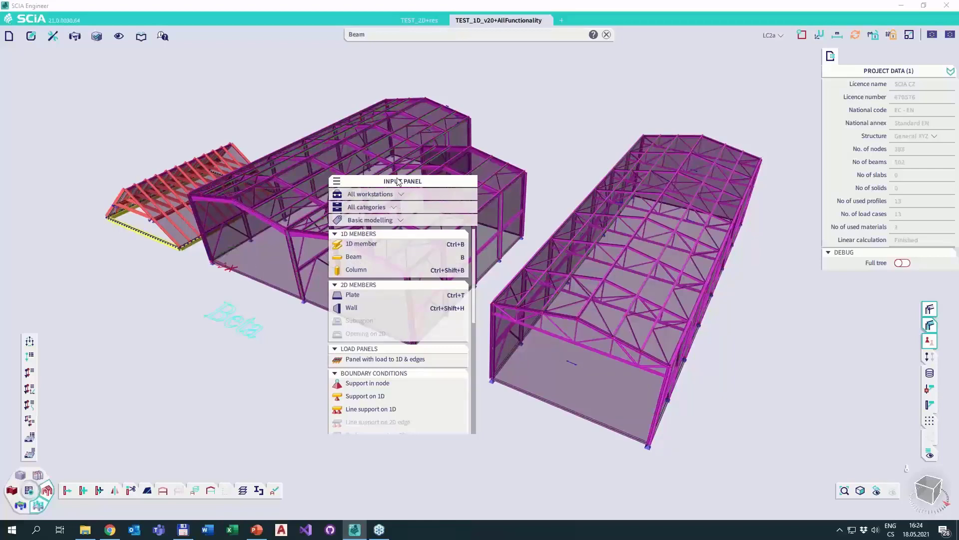
{"action": "left_click_drag", "start_coordinate": [401, 182], "coordinate": [555, 124]}
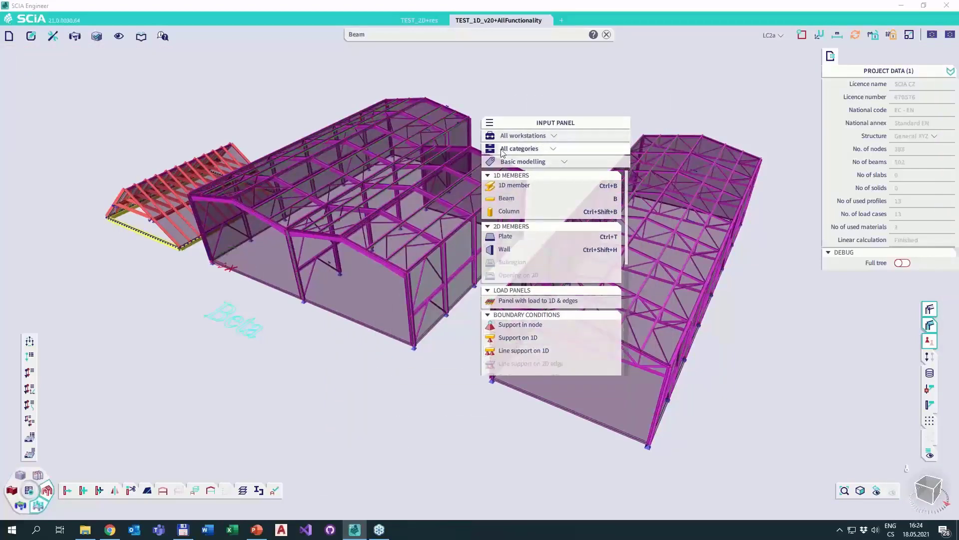
{"action": "left_click_drag", "start_coordinate": [506, 120], "coordinate": [172, 86]}
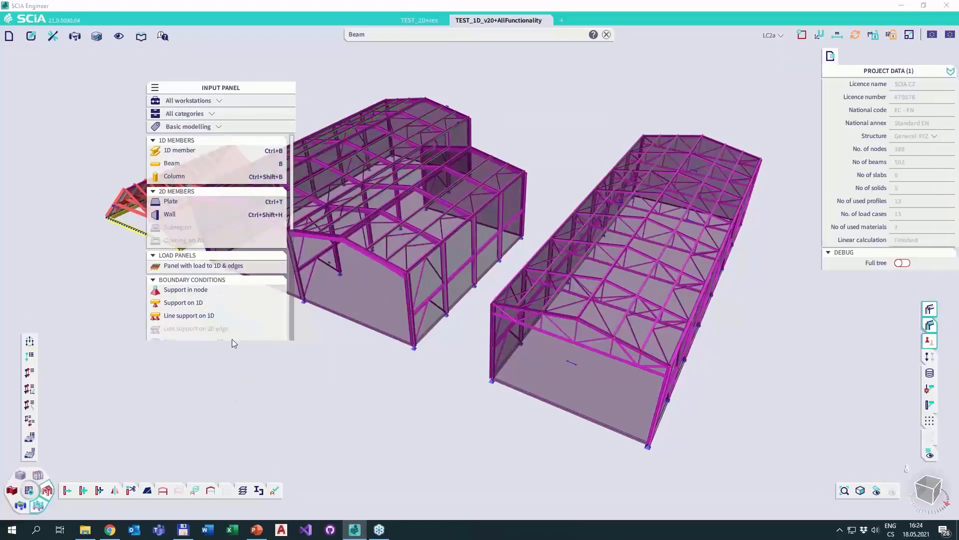
{"action": "mouse_move", "coordinate": [231, 340]}
{"action": "left_mouse_down"}
{"action": "mouse_move", "coordinate": [234, 496]}
{"action": "mouse_move", "coordinate": [237, 332]}
{"action": "left_mouse_up"}
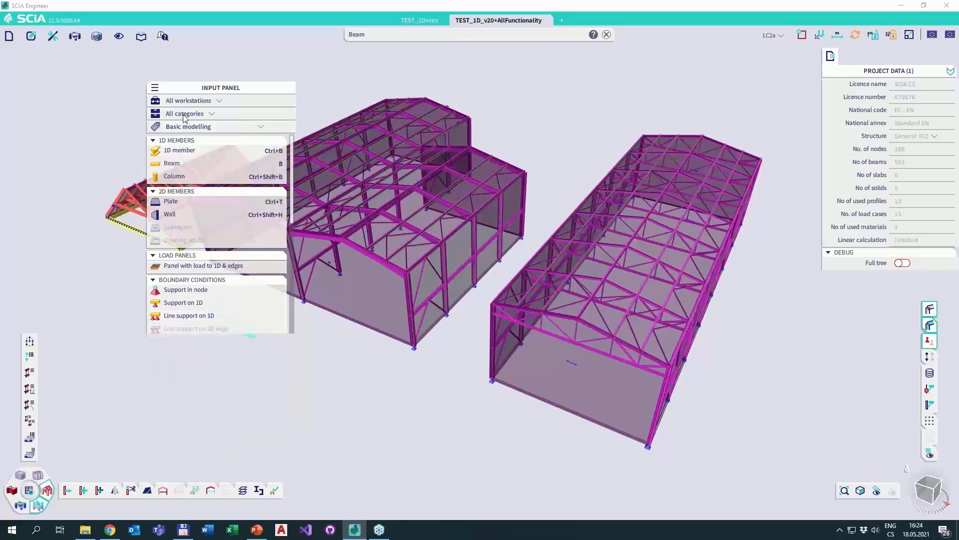
Turn on Icon mode, hide the category headers, then widen the Input panel and place it below the models.
{"action": "left_click", "coordinate": [154, 88]}
{"action": "left_click", "coordinate": [254, 112]}
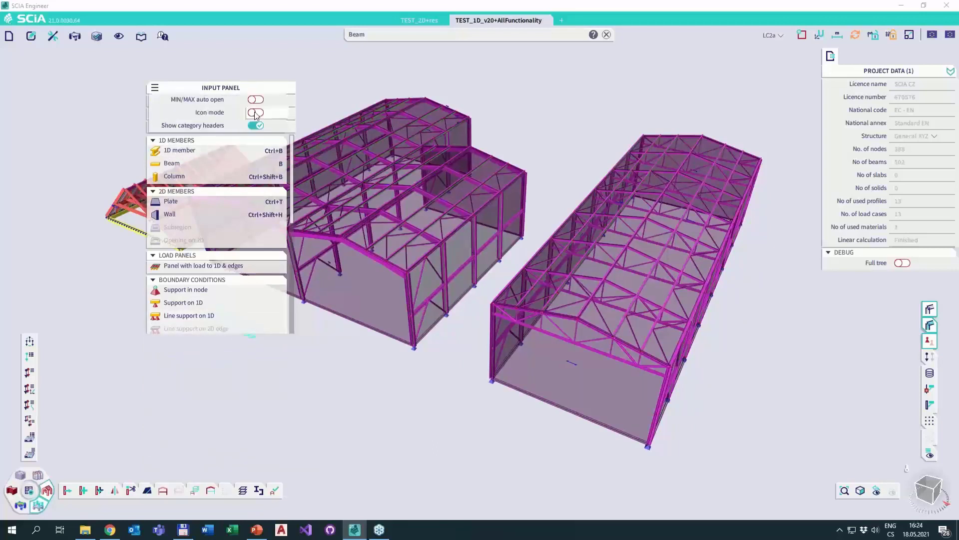
{"action": "left_click", "coordinate": [256, 125]}
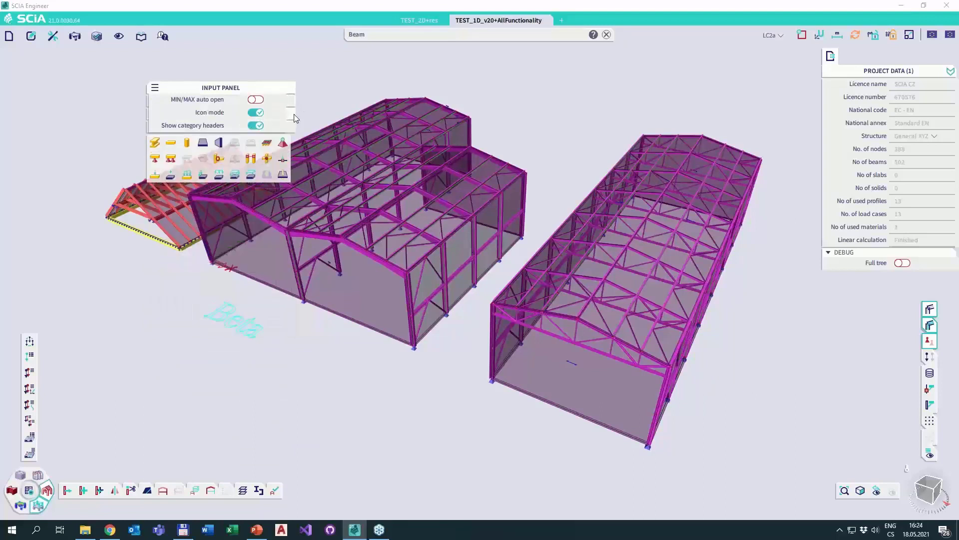
{"action": "left_click_drag", "start_coordinate": [413, 108], "coordinate": [386, 107]}
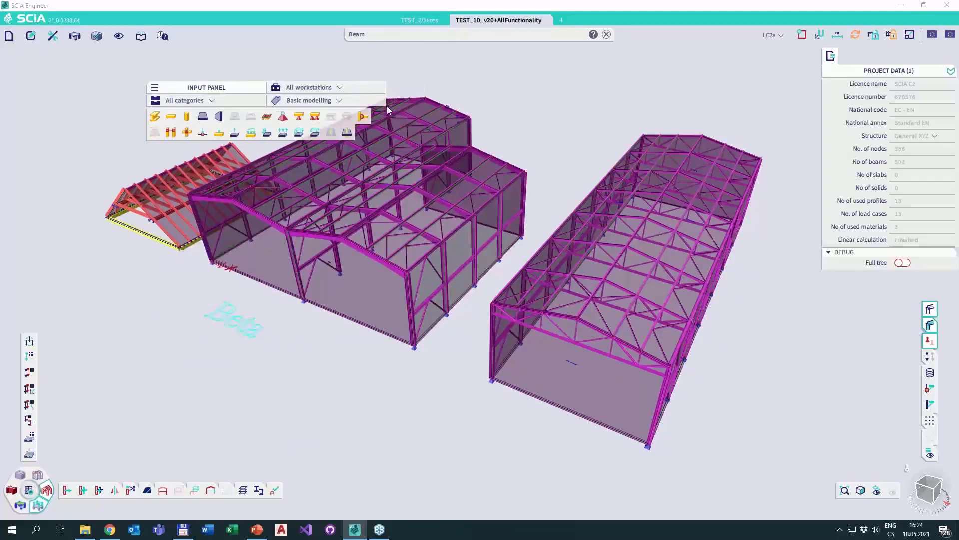
{"action": "left_click_drag", "start_coordinate": [228, 89], "coordinate": [417, 495]}
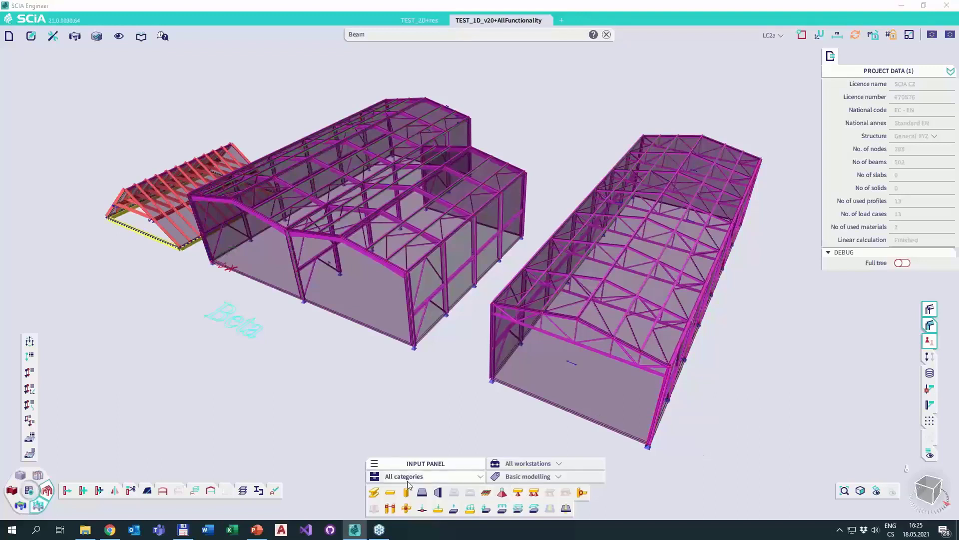
{"action": "left_click_drag", "start_coordinate": [428, 463], "coordinate": [454, 455]}
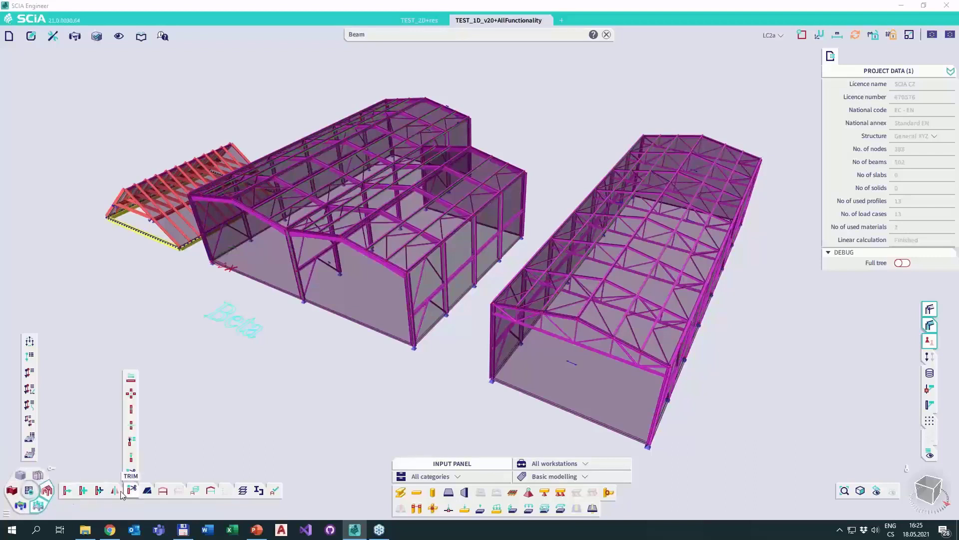
Switch to the Results workstation and browse its commands, then bring up the Steel and Concrete workstation toolbars.
{"action": "left_click", "coordinate": [20, 506]}
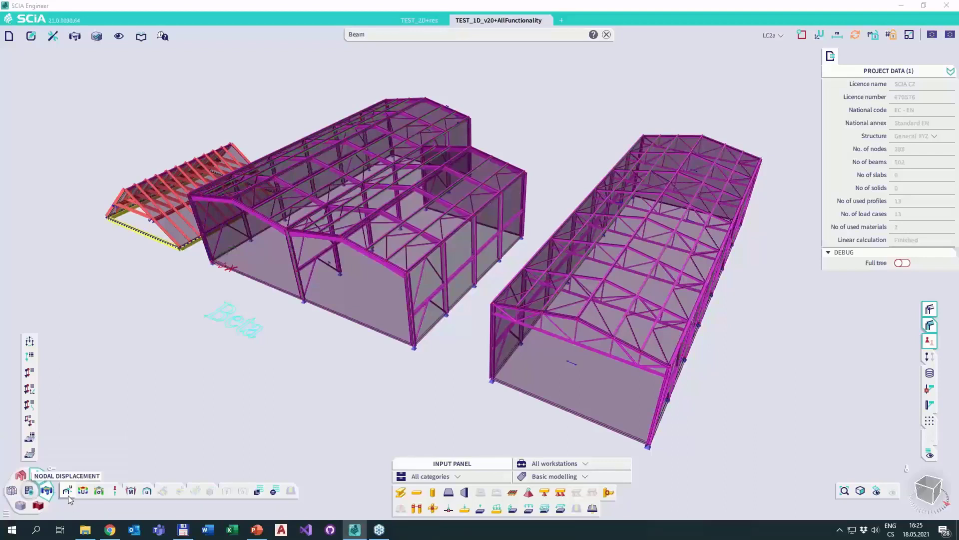
{"action": "mouse_move", "coordinate": [149, 492]}
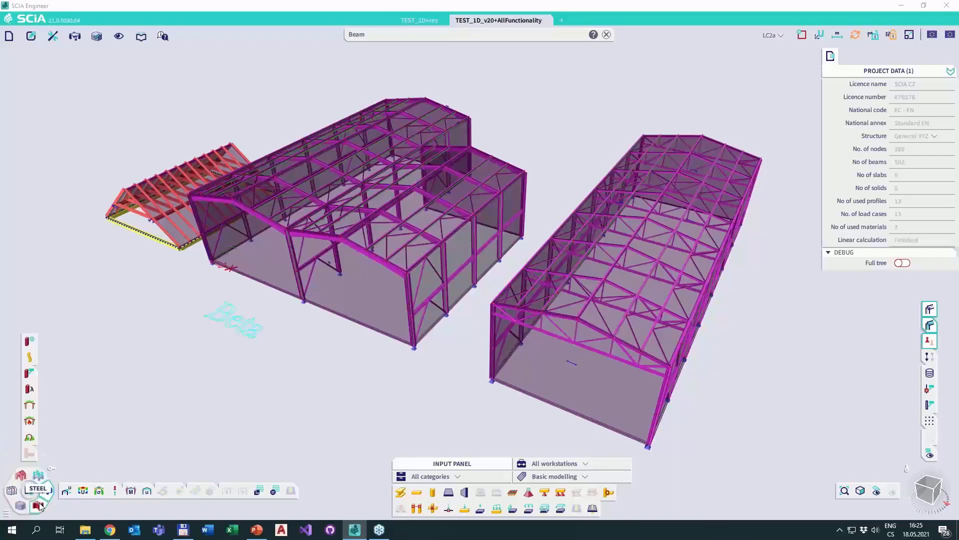
{"action": "left_click", "coordinate": [46, 490]}
{"action": "left_click", "coordinate": [22, 506]}
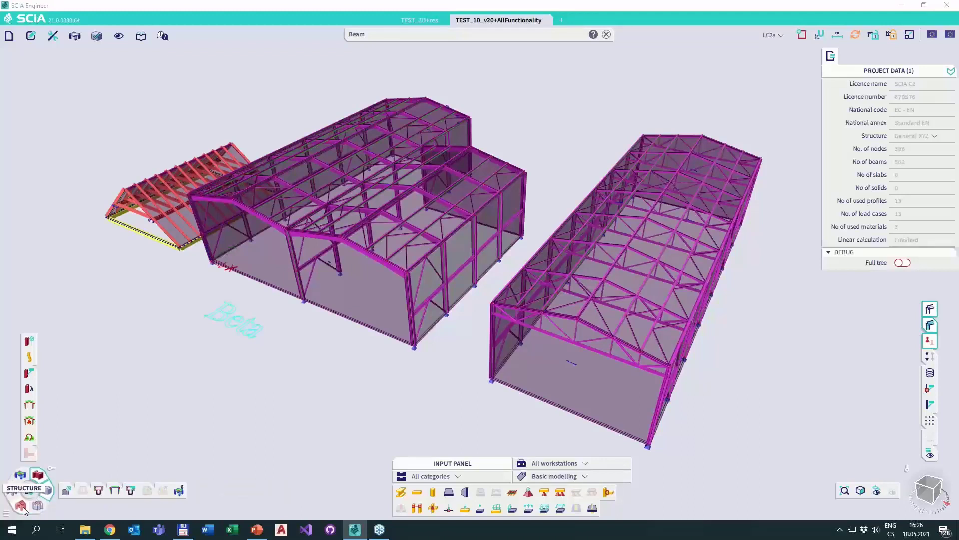
Show the Results workstation in the horizontal toolbar and the Steel workstation in the vertical toolbar.
{"action": "left_click", "coordinate": [24, 479]}
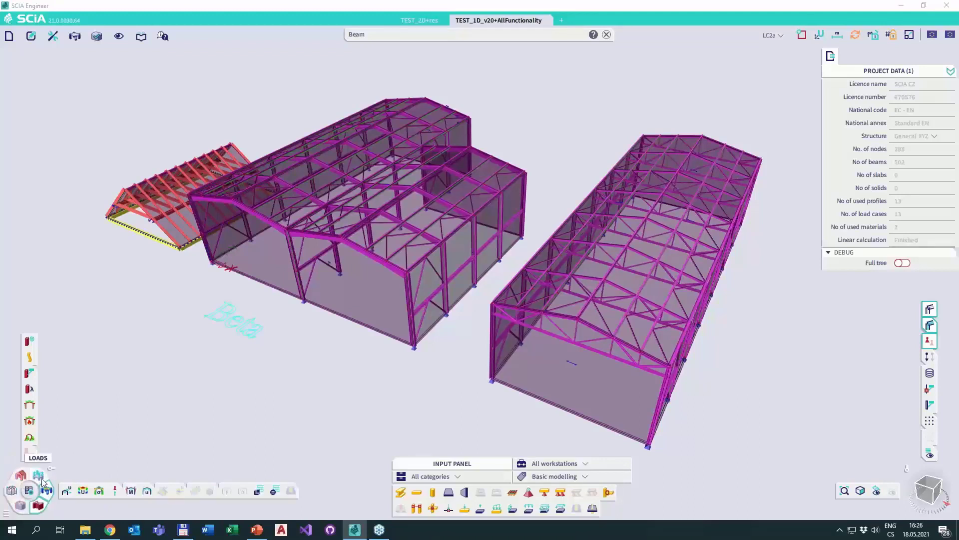
{"action": "left_click", "coordinate": [39, 508]}
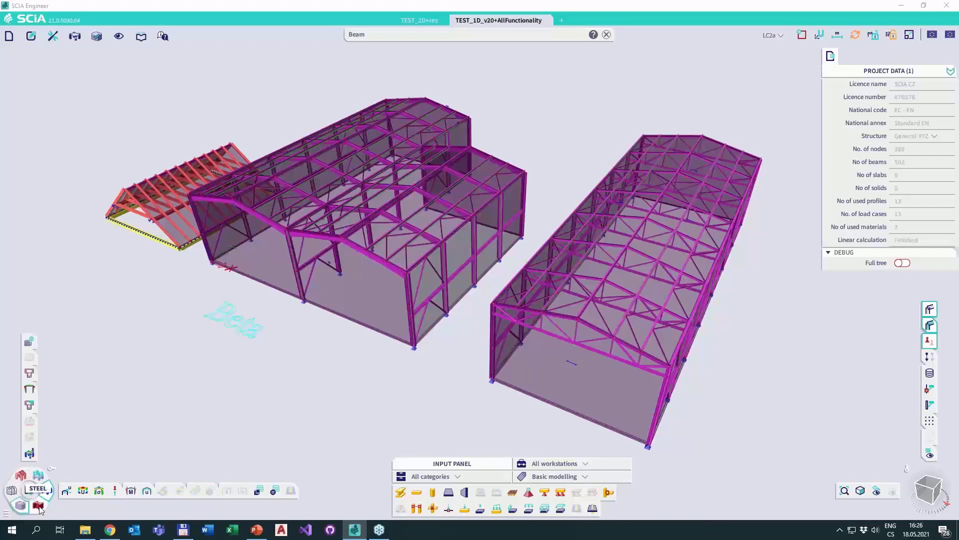
{"action": "left_click", "coordinate": [40, 509]}
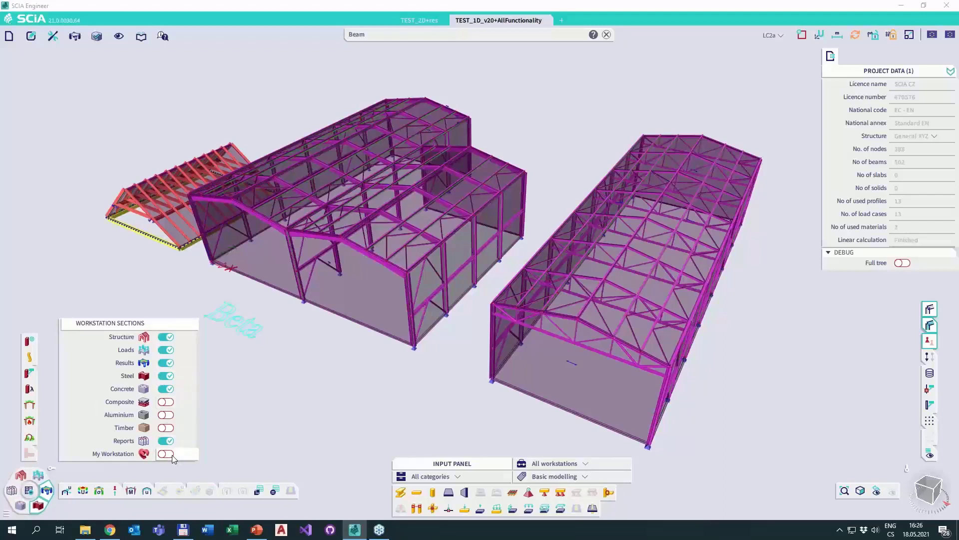
Enable My Workstation in the workstation sections, open its empty toolbar, and return to the Results workstation.
{"action": "left_click", "coordinate": [172, 455]}
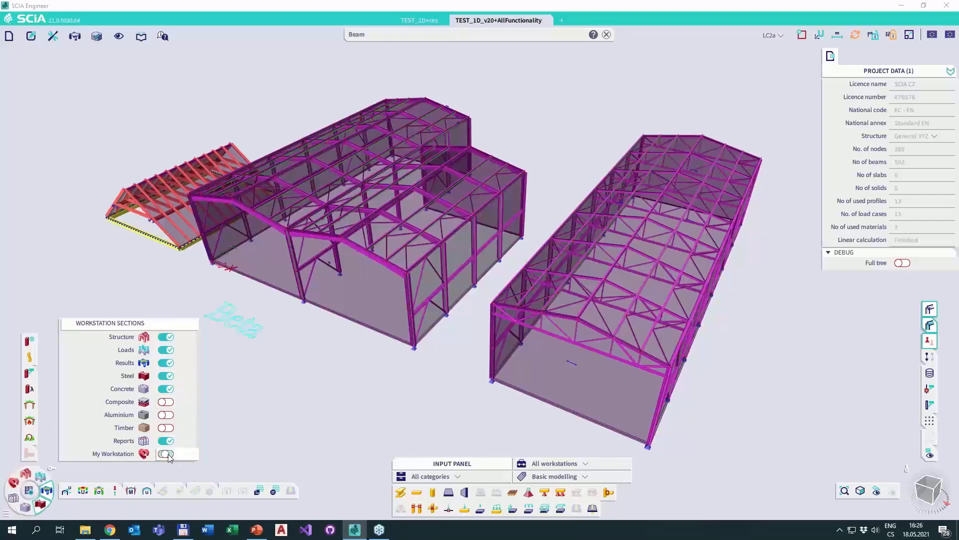
{"action": "left_click", "coordinate": [14, 484]}
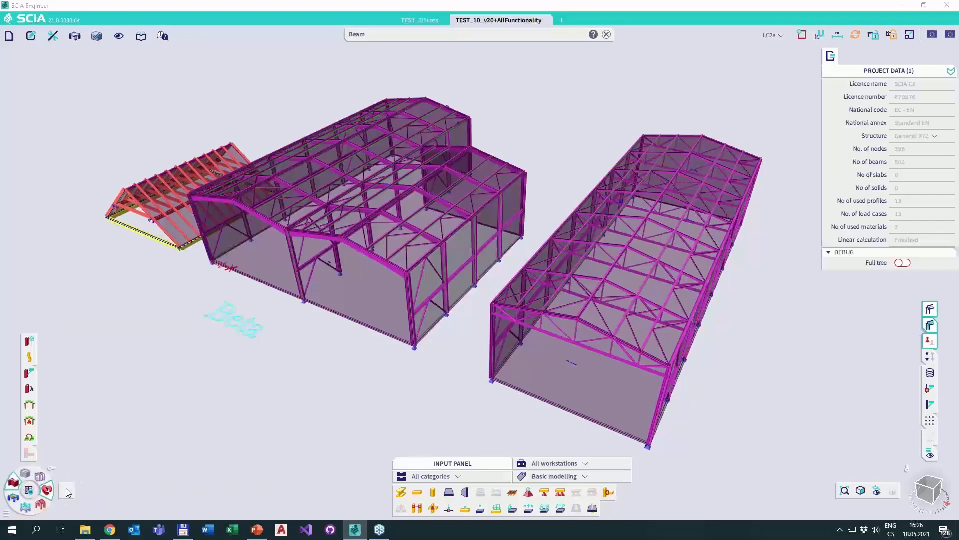
{"action": "left_click", "coordinate": [13, 497]}
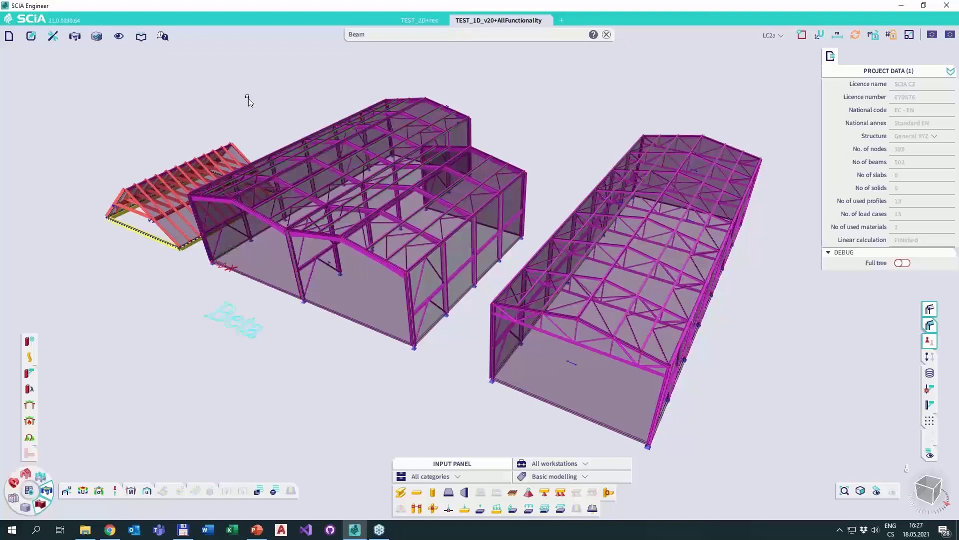
Replace the command-line text with "Conf" to search for the configuration commands.
{"action": "left_click", "coordinate": [587, 35]}
{"action": "key", "text": "BackSpace"}
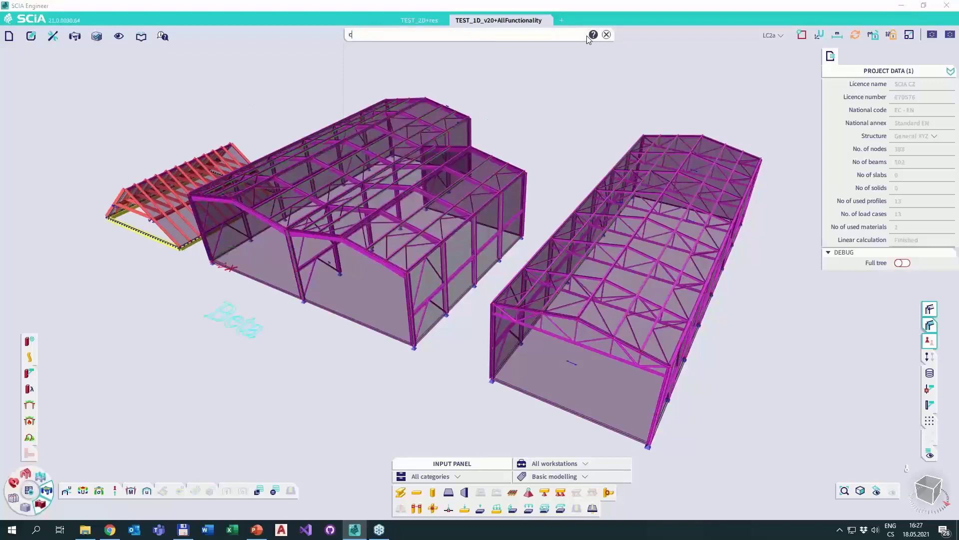
{"action": "type", "text": "Conf"}
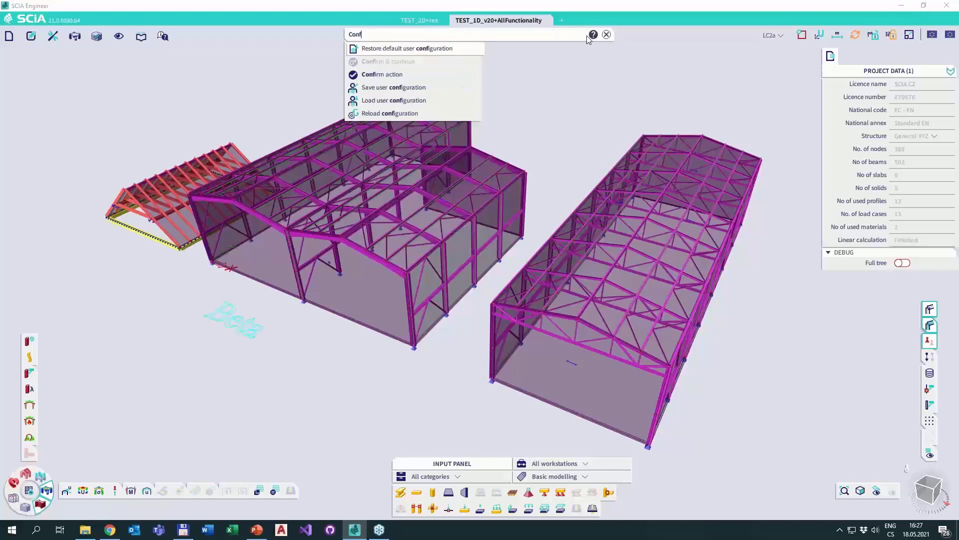
{"action": "type", "text": "i"}
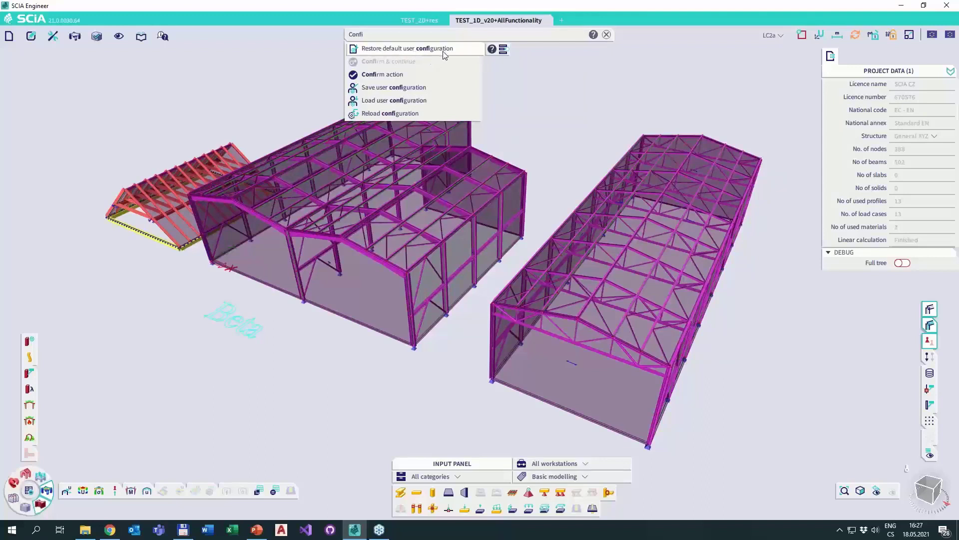
Extend the command-line search to "Confi", check the matching commands, and clear the command line.
{"action": "left_click", "coordinate": [523, 93]}
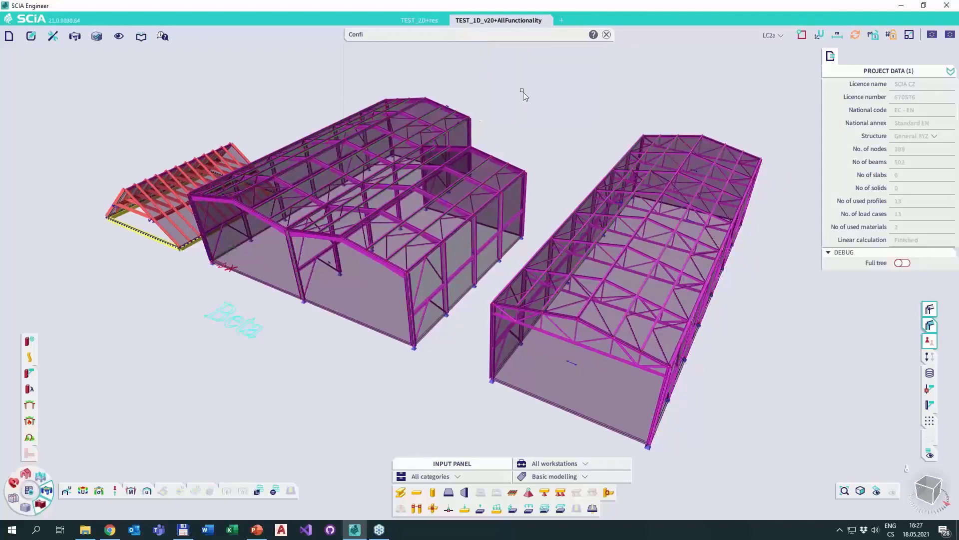
{"action": "left_click", "coordinate": [606, 35]}
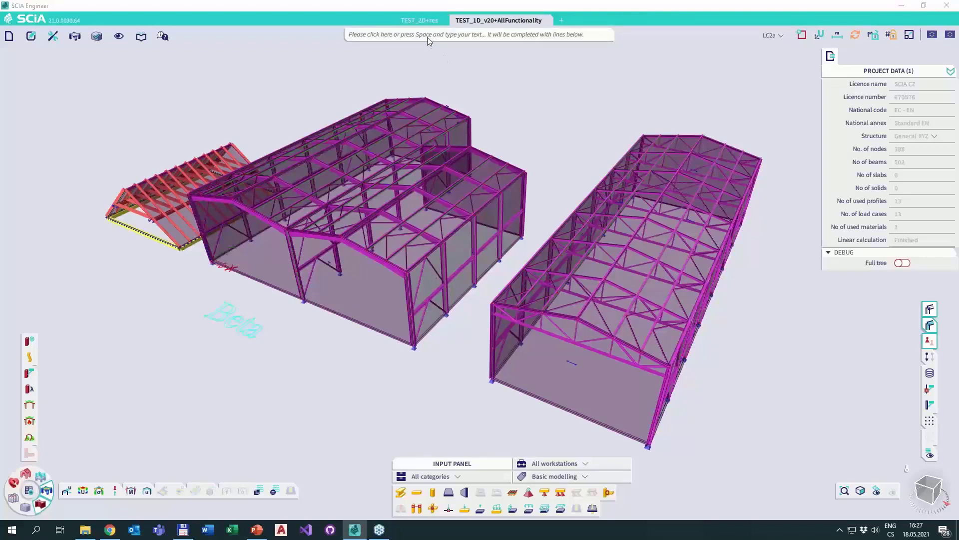
{"action": "left_click", "coordinate": [587, 35]}
{"action": "type", "text": "b"}
{"action": "key", "text": "BackSpace"}
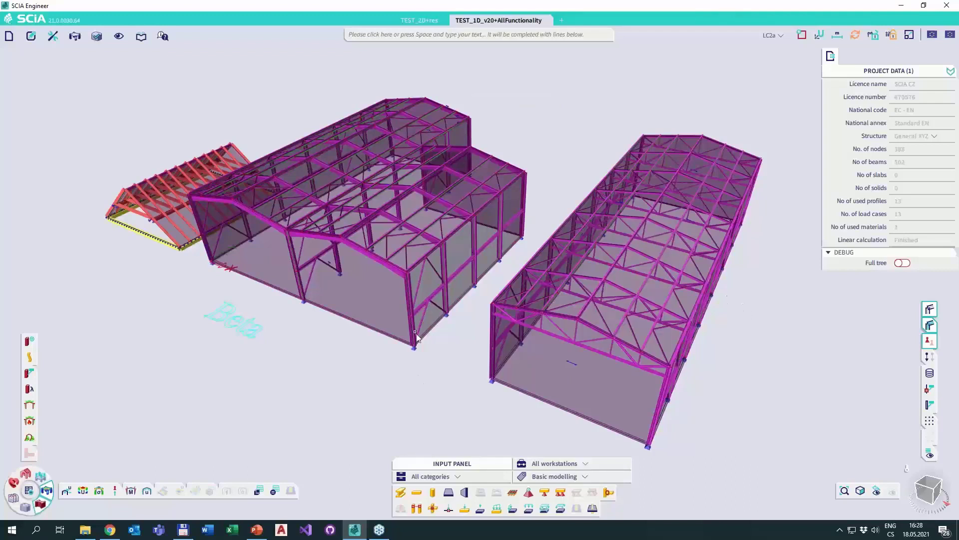
Select a side-wall column of the hall with the stepped roof and dock the properties panel.
{"action": "left_click", "coordinate": [472, 242]}
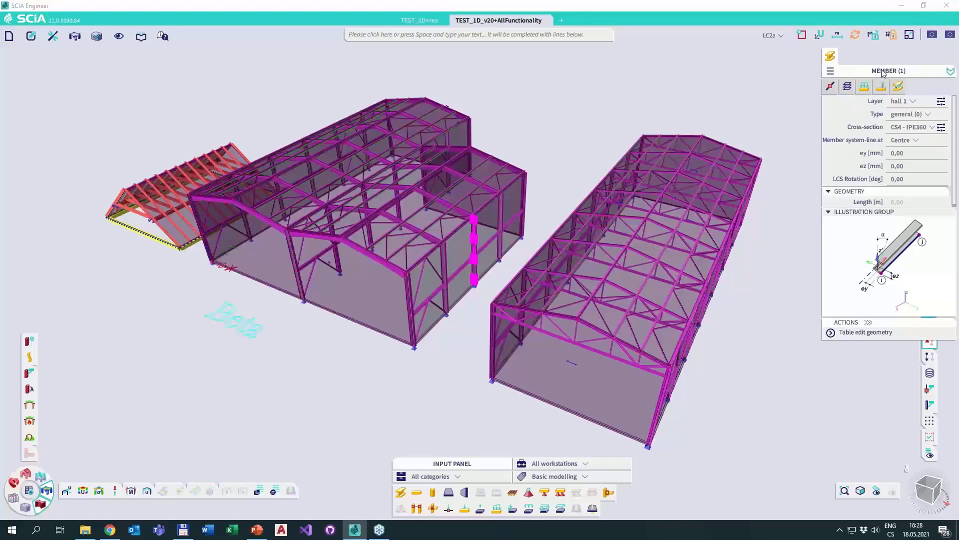
{"action": "left_click_drag", "start_coordinate": [884, 71], "coordinate": [883, 142]}
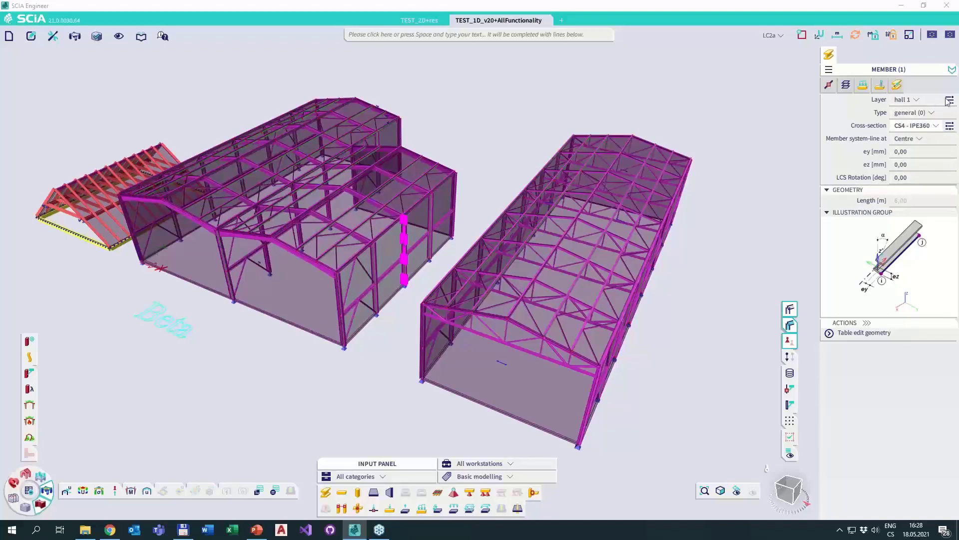
Show the selected column's advanced properties, review them through the structural model settings, and return to the basic set.
{"action": "left_click", "coordinate": [952, 70]}
{"action": "scroll", "coordinate": [908, 148], "scroll_direction": "down", "scroll_amount": 5}
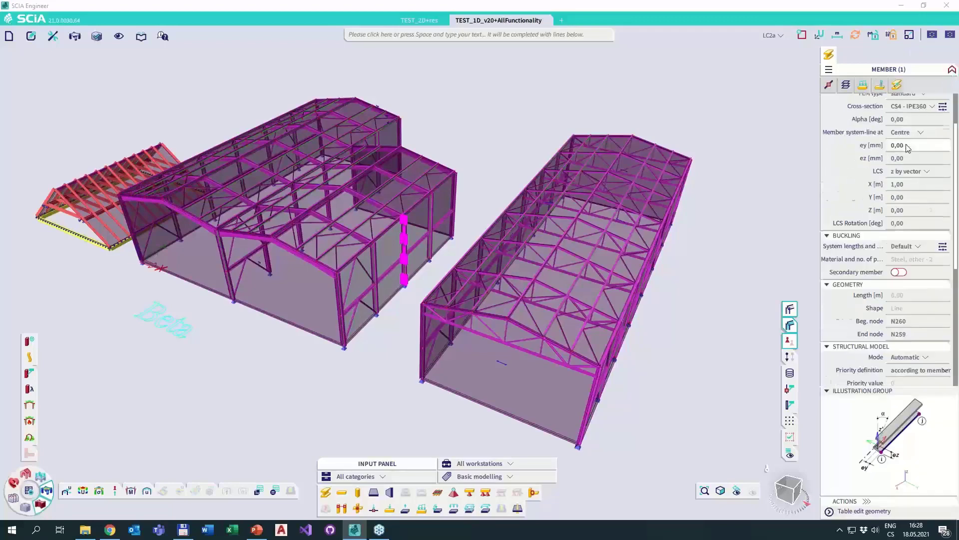
{"action": "scroll", "coordinate": [908, 148], "scroll_direction": "up", "scroll_amount": 5}
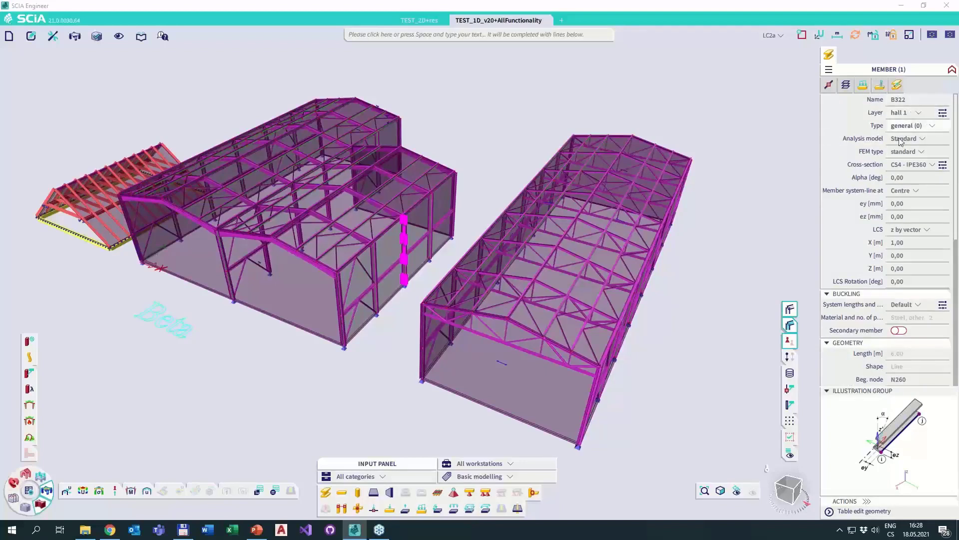
{"action": "scroll", "coordinate": [904, 153], "scroll_direction": "down", "scroll_amount": 2}
{"action": "scroll", "coordinate": [898, 157], "scroll_direction": "up", "scroll_amount": 2}
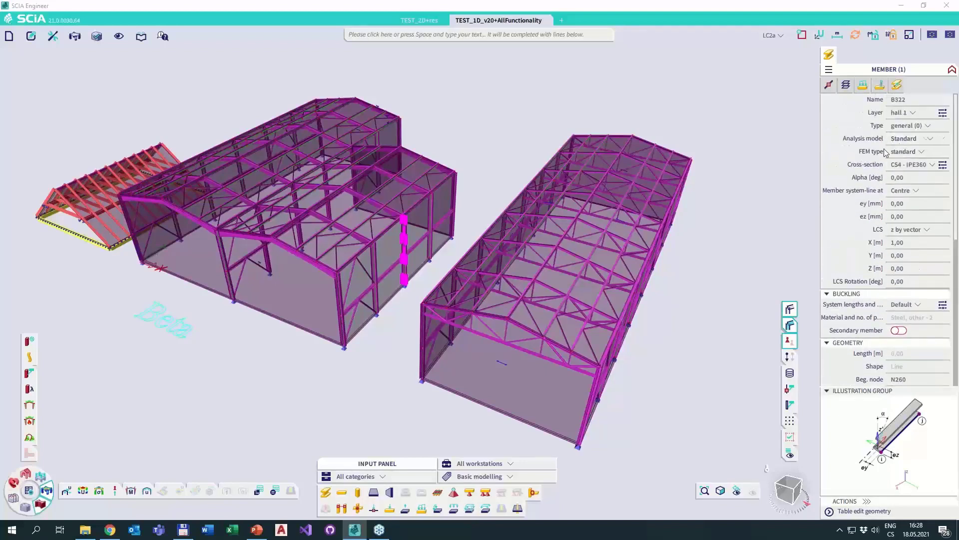
{"action": "scroll", "coordinate": [880, 200], "scroll_direction": "down", "scroll_amount": 5}
{"action": "scroll", "coordinate": [862, 220], "scroll_direction": "down", "scroll_amount": 3}
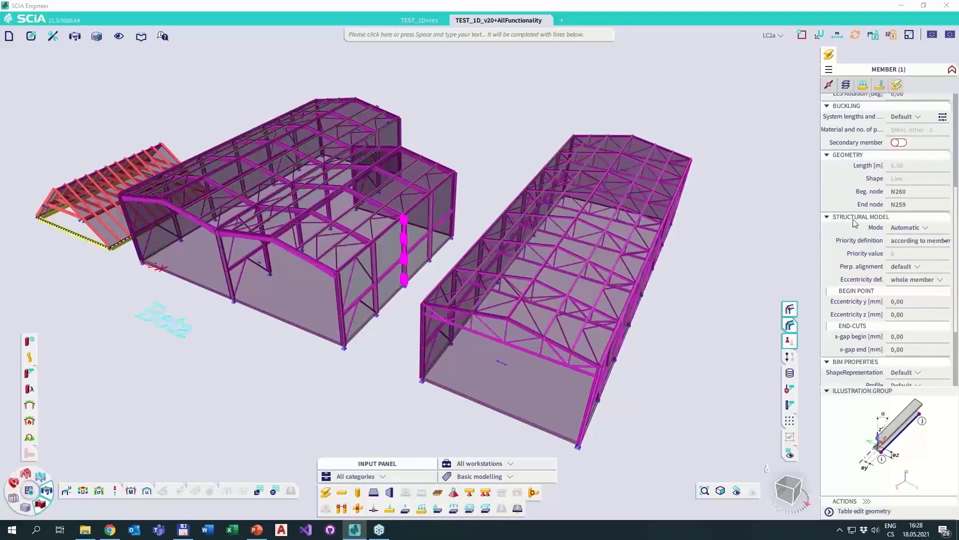
{"action": "scroll", "coordinate": [913, 170], "scroll_direction": "up", "scroll_amount": 5}
{"action": "left_click", "coordinate": [952, 69]}
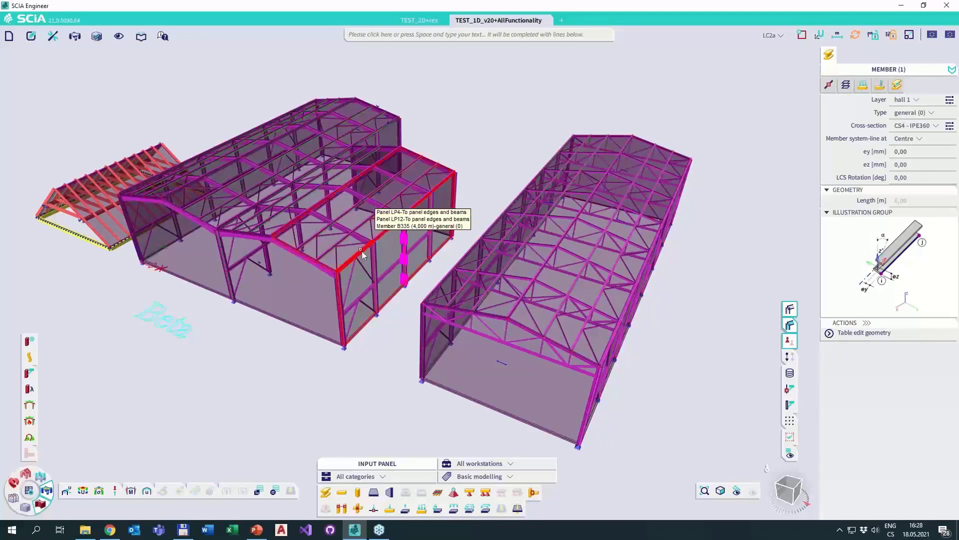
Select the short roof bracing member near the first hall's front corner and switch the model to an unshaded wireframe display.
{"action": "key", "text": "Escape"}
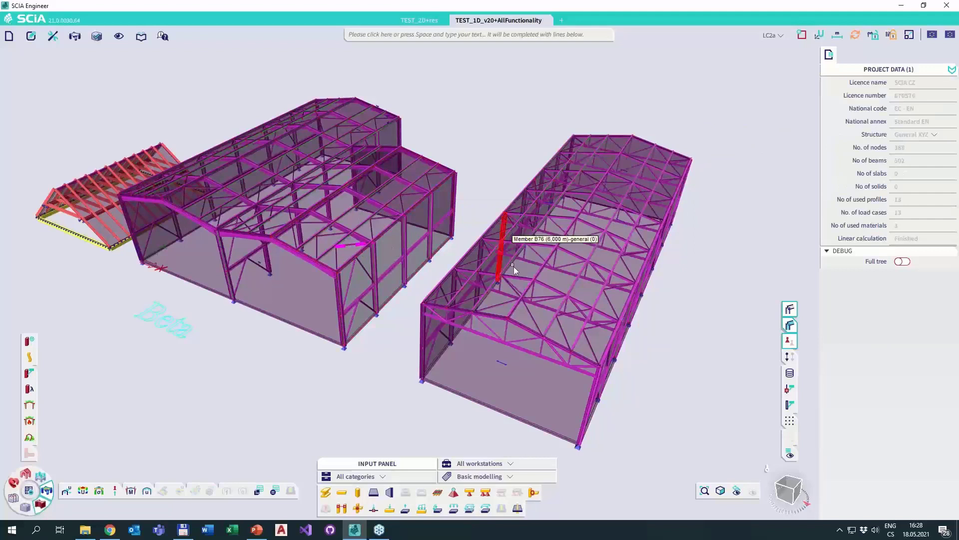
{"action": "left_click", "coordinate": [514, 266]}
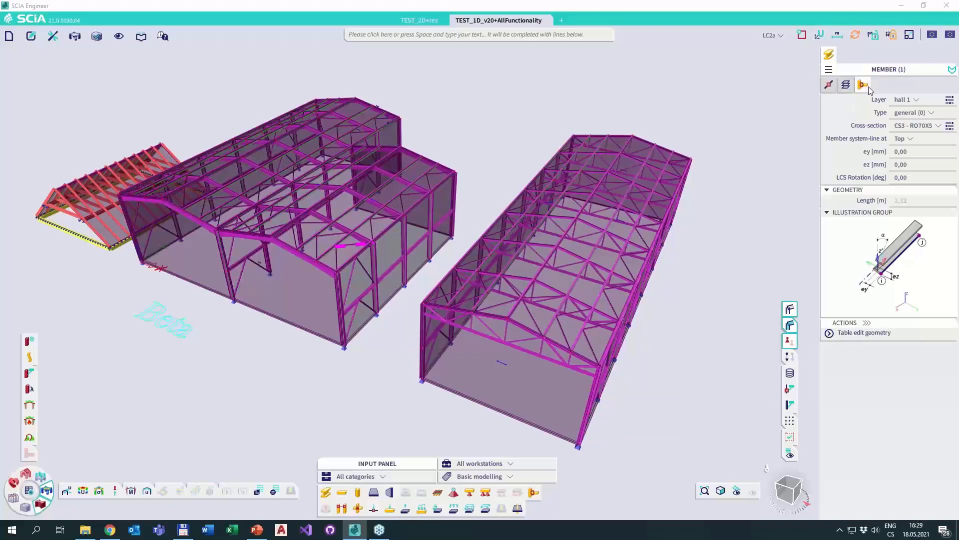
{"action": "left_click", "coordinate": [789, 327]}
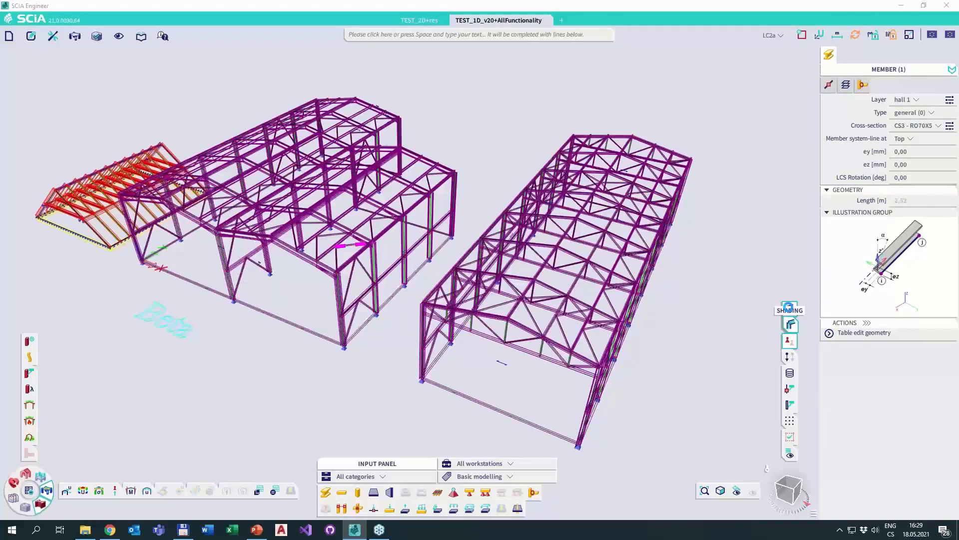
{"action": "left_click", "coordinate": [789, 324]}
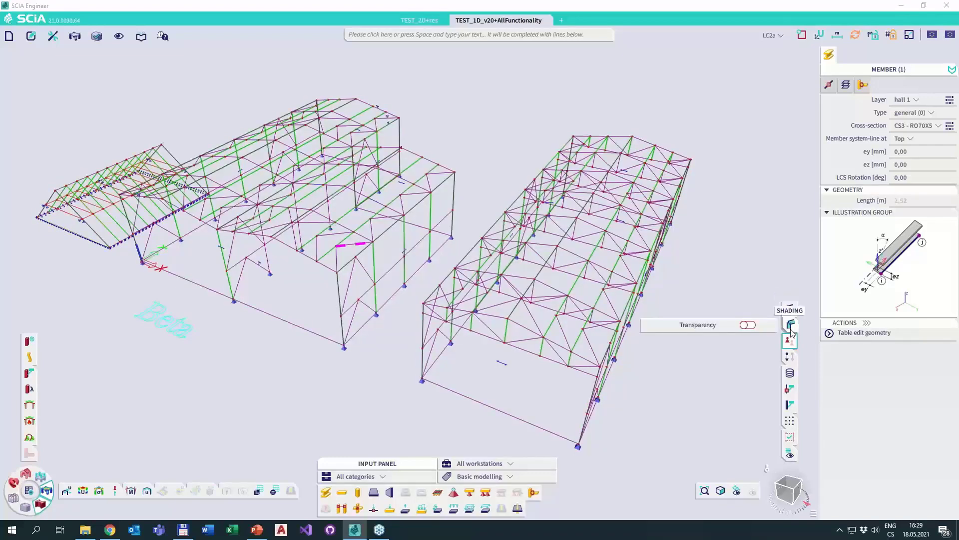
{"action": "scroll", "coordinate": [330, 256], "scroll_direction": "up", "scroll_amount": 2}
{"action": "scroll", "coordinate": [330, 256], "scroll_direction": "up", "scroll_amount": 2}
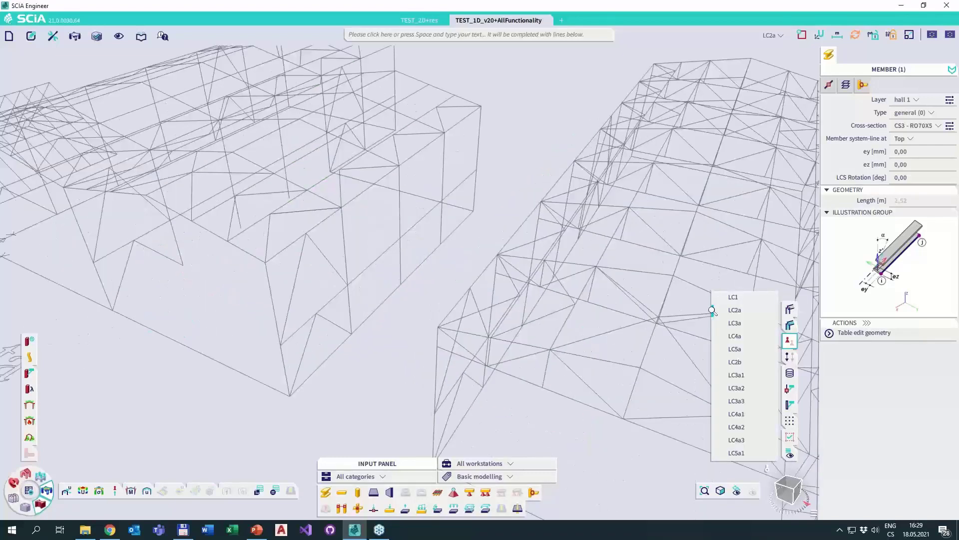
Toggle the hinge symbols in the model and examine the beam hinge properties of the selected bracing member, including its Position options.
{"action": "left_click", "coordinate": [789, 341]}
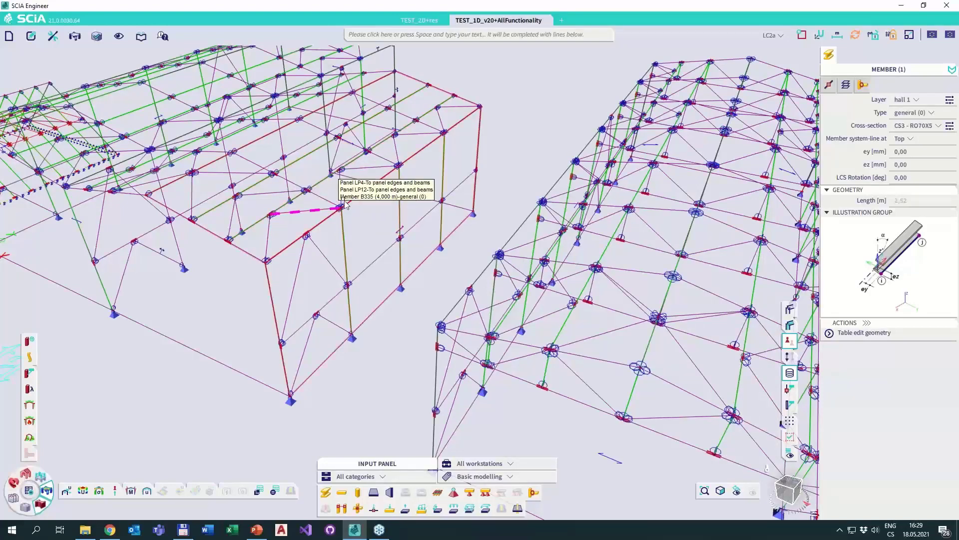
{"action": "left_click", "coordinate": [793, 373]}
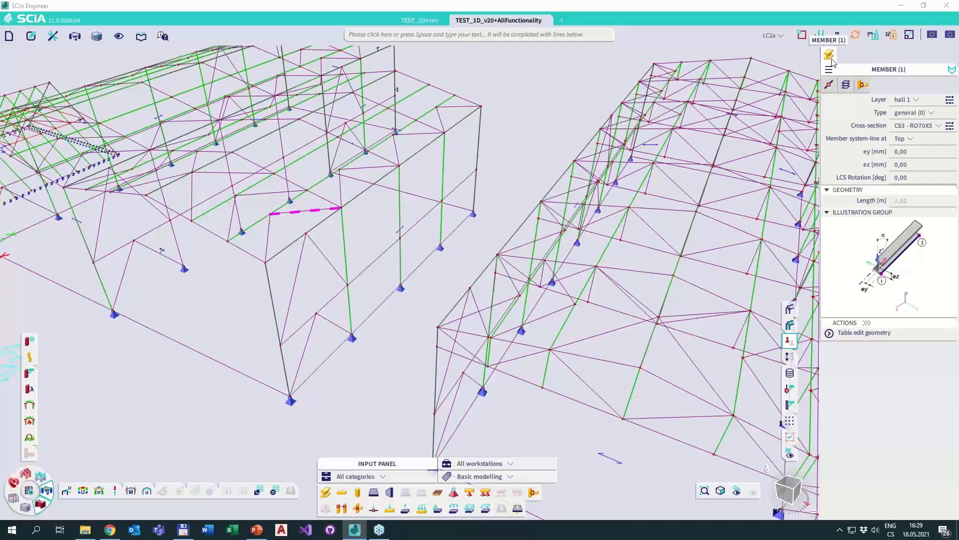
{"action": "left_click", "coordinate": [865, 87]}
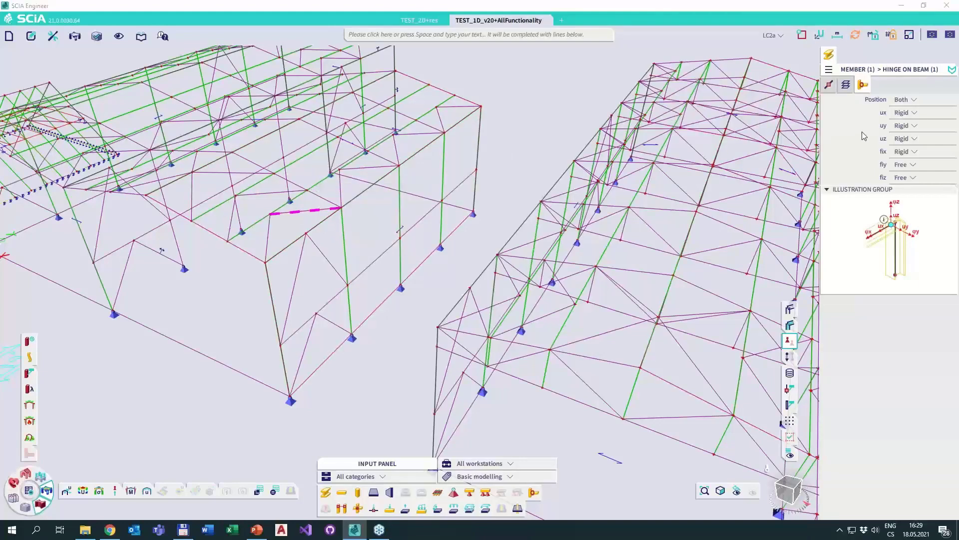
{"action": "left_click", "coordinate": [904, 100]}
{"action": "left_click", "coordinate": [899, 86]}
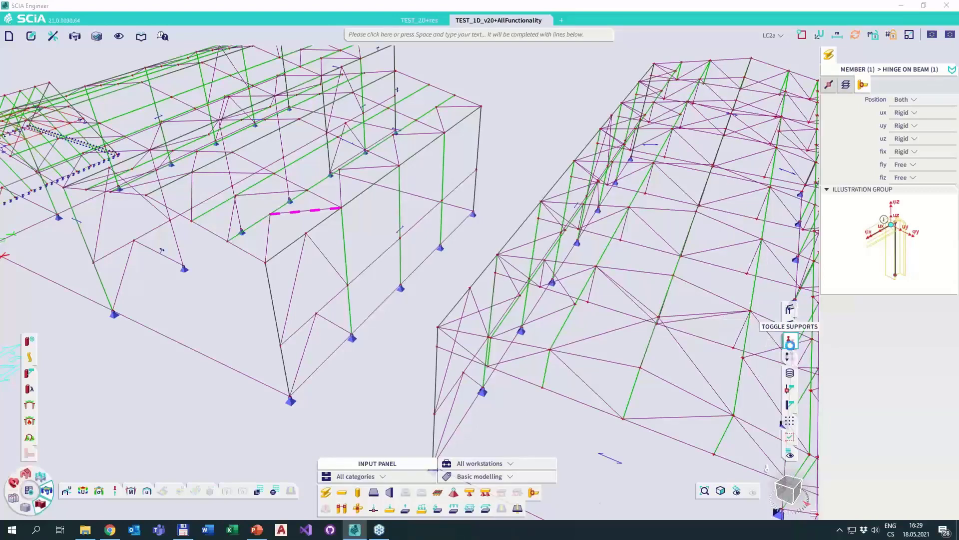
Hide the supports, examine the support properties of the two base nodes at the first hall's front corner, and clear the selection.
{"action": "left_click", "coordinate": [787, 340]}
{"action": "left_click", "coordinate": [290, 396]}
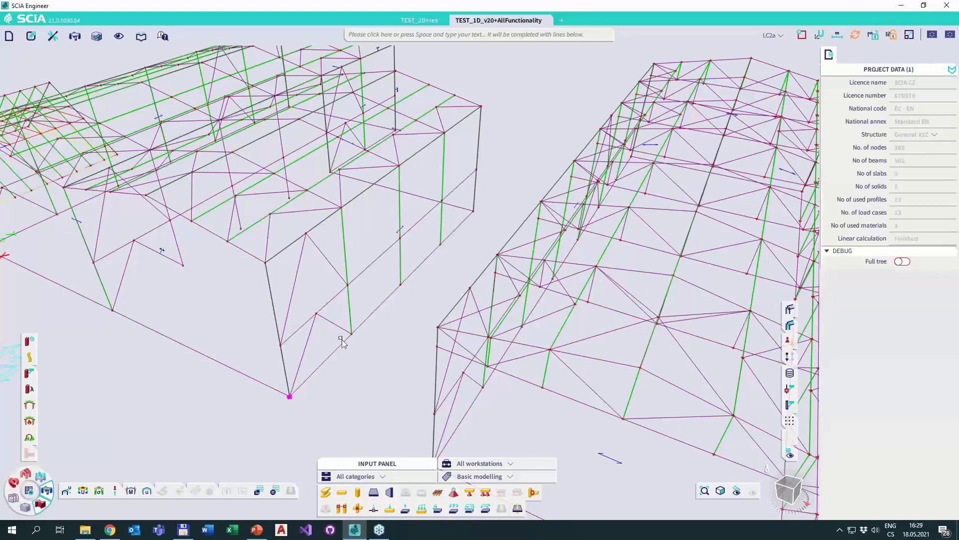
{"action": "left_click_drag", "start_coordinate": [343, 318], "coordinate": [365, 347]}
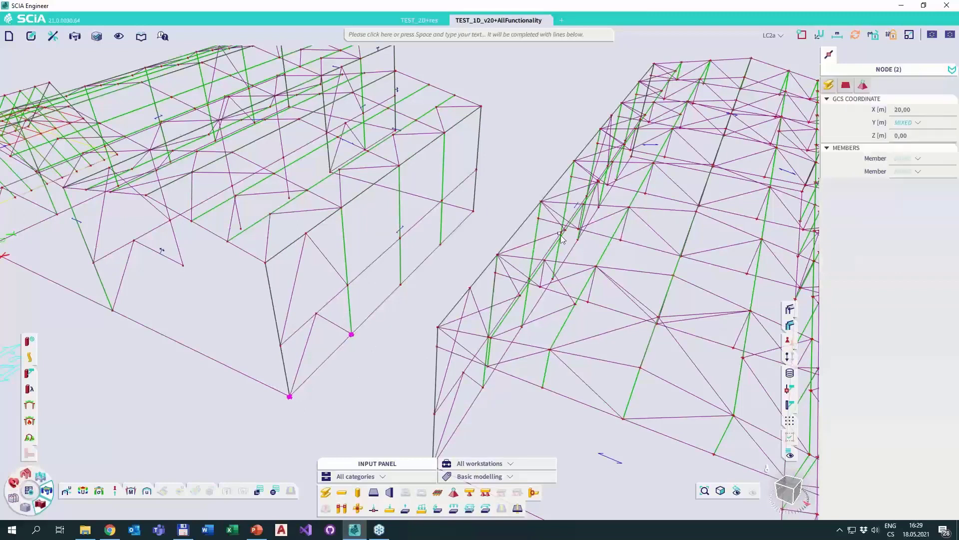
{"action": "left_click", "coordinate": [862, 86]}
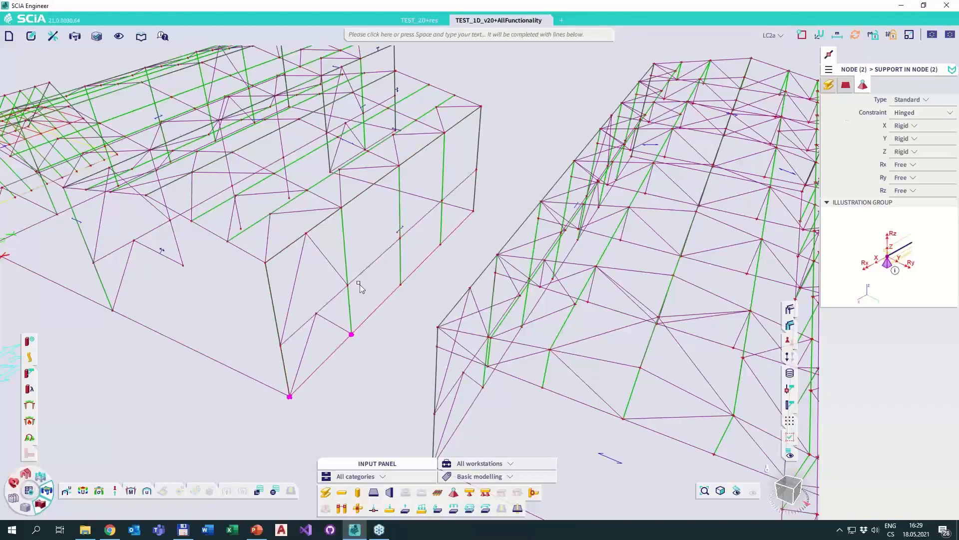
{"action": "key", "text": "Escape"}
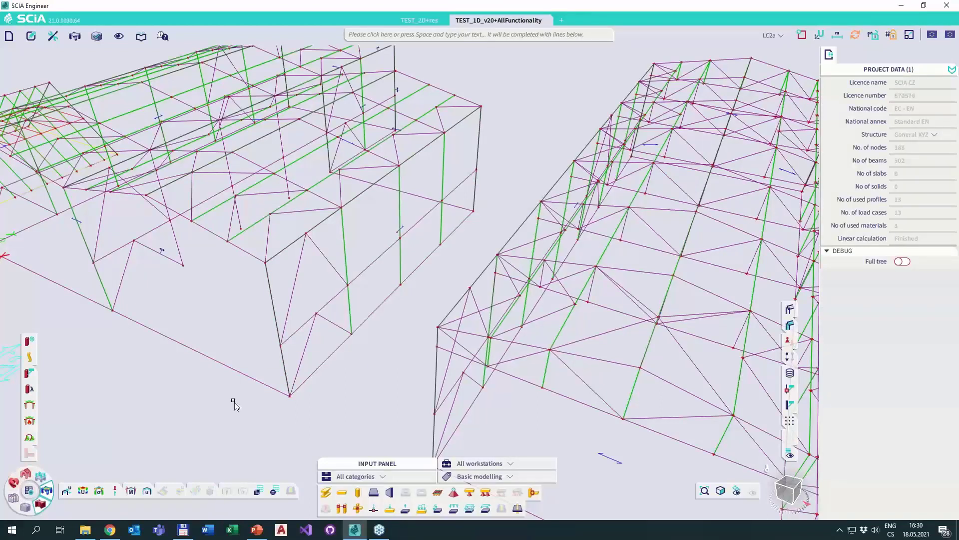
Select the short roof bracing member and expand the selection to all members with the same length.
{"action": "left_click", "coordinate": [303, 212]}
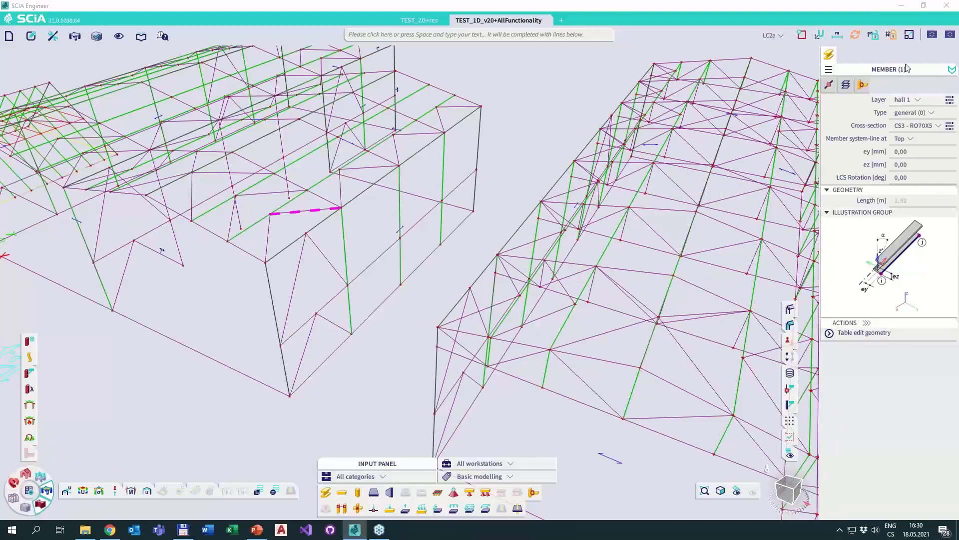
{"action": "right_click", "coordinate": [901, 207]}
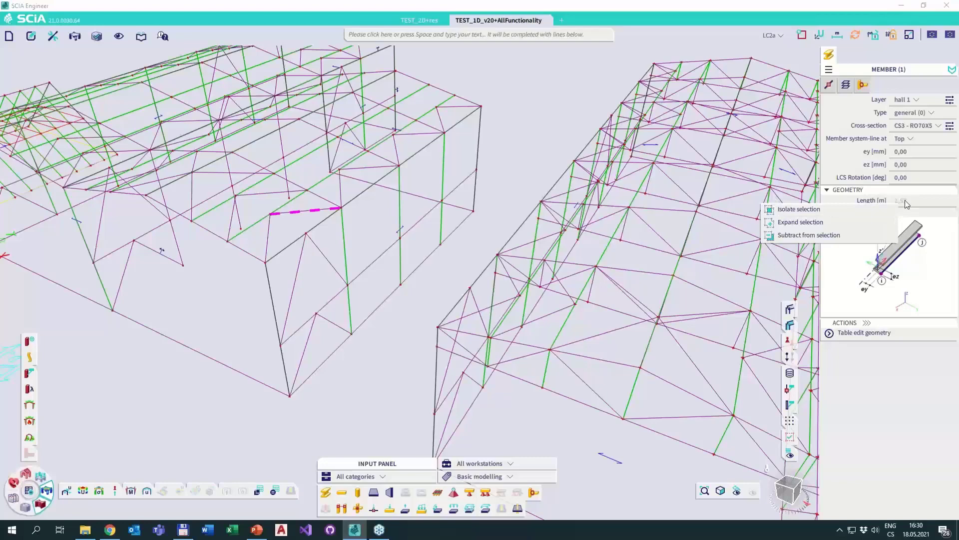
{"action": "left_click", "coordinate": [801, 222]}
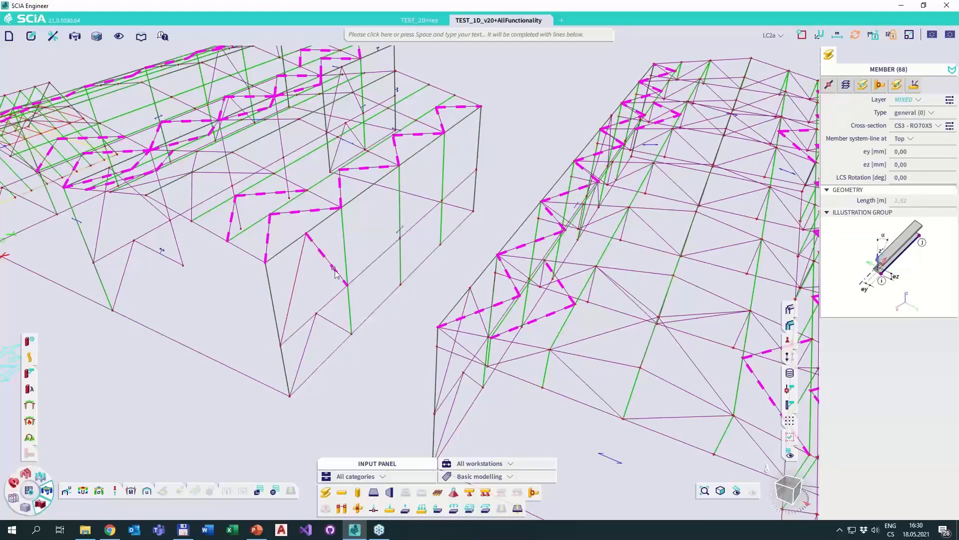
Add the upper wall diagonal beside the front corner to the selection and expand it using one of the mixed Length values.
{"action": "left_click", "coordinate": [318, 243]}
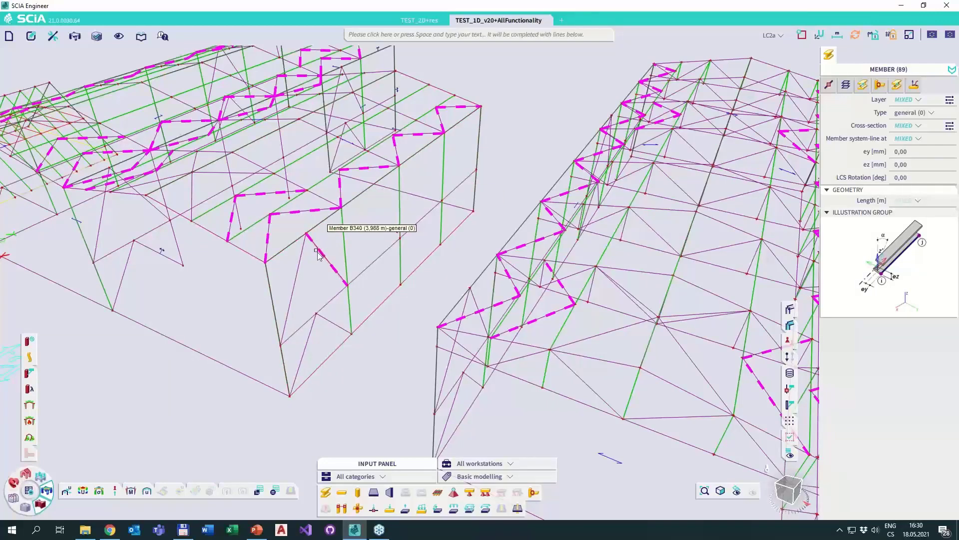
{"action": "left_click", "coordinate": [915, 203]}
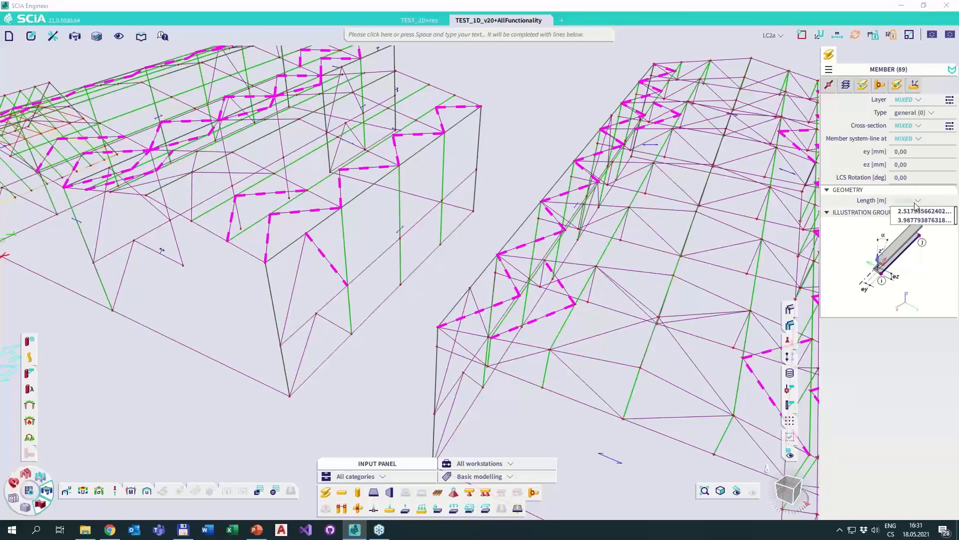
{"action": "left_click", "coordinate": [921, 211]}
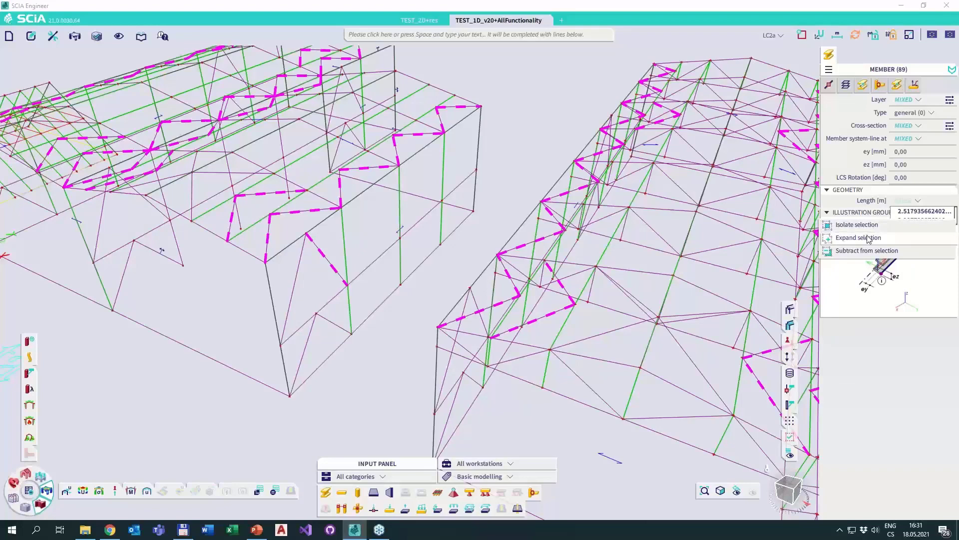
{"action": "left_click", "coordinate": [868, 239]}
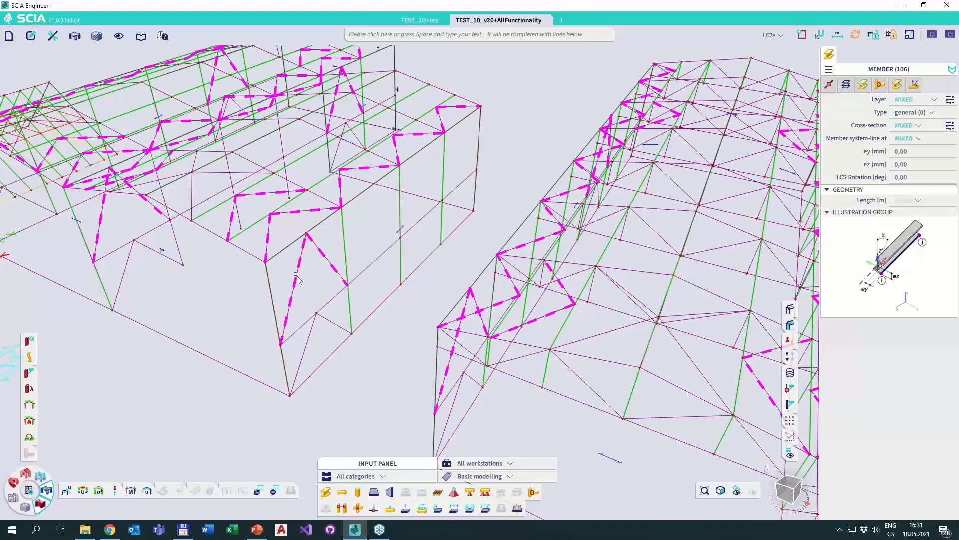
Clear the selection, select only the upper wall diagonal, and expand the selection to all members on layer hall 1.
{"action": "key", "text": "Escape"}
{"action": "left_click", "coordinate": [322, 257]}
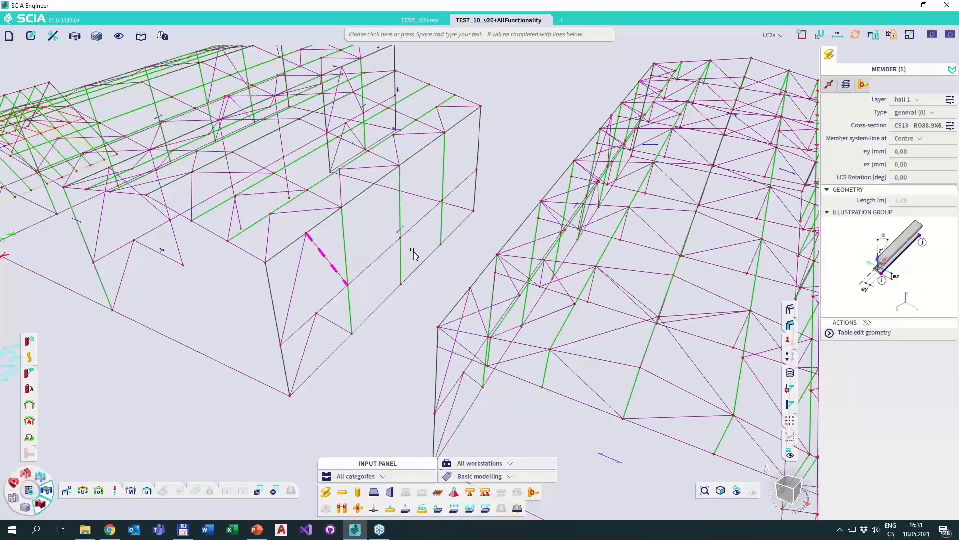
{"action": "left_click", "coordinate": [907, 99]}
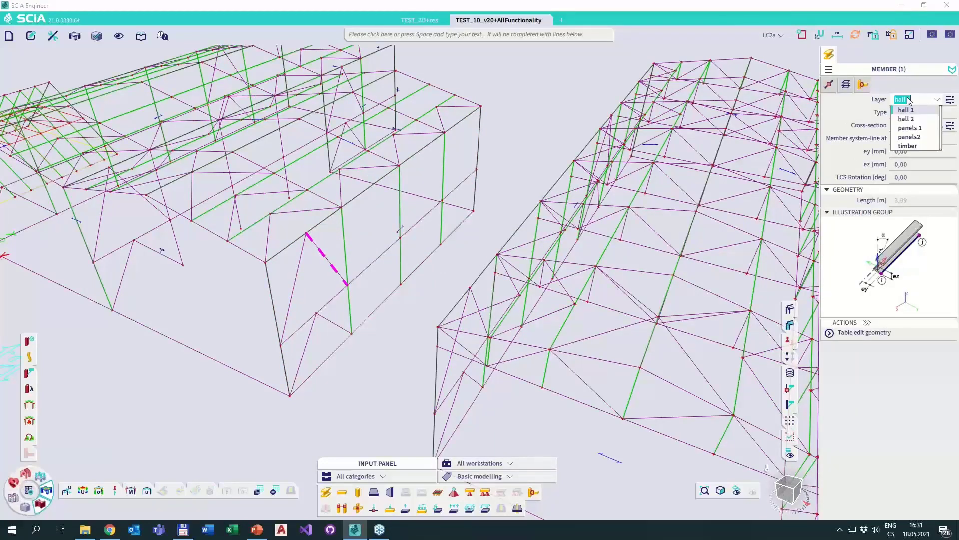
{"action": "left_click", "coordinate": [907, 111]}
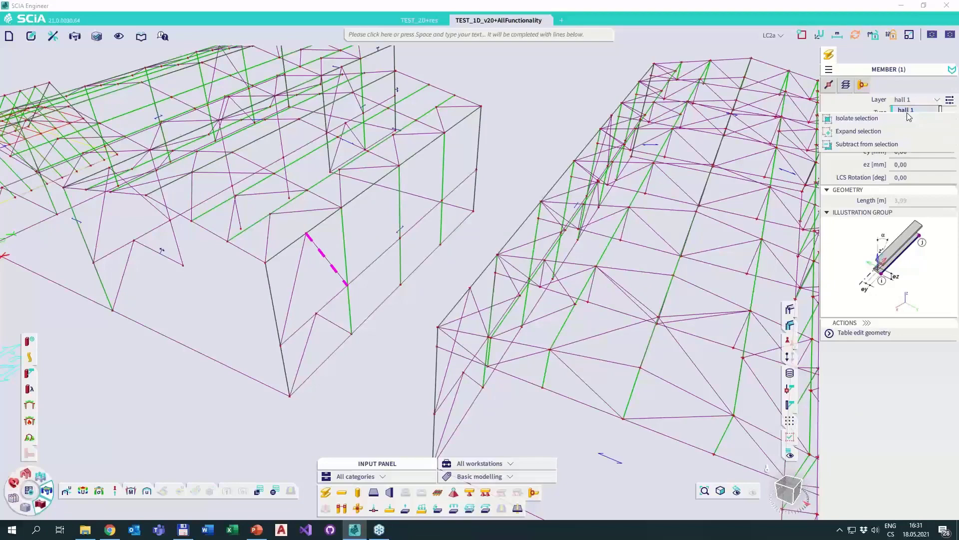
{"action": "left_click", "coordinate": [866, 131]}
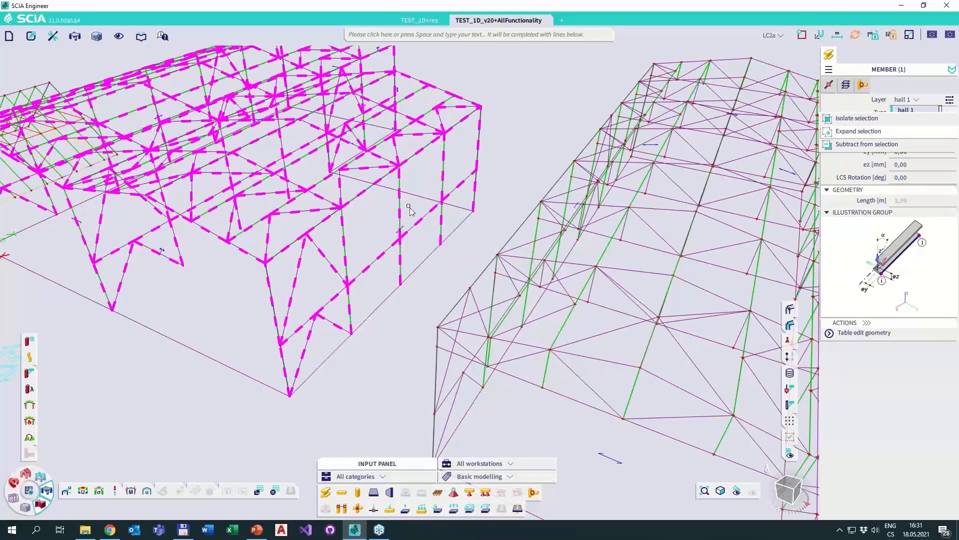
Expand the hall 1 selection to include all members on layer hall 2.
{"action": "left_click", "coordinate": [908, 99]}
{"action": "left_click", "coordinate": [907, 119]}
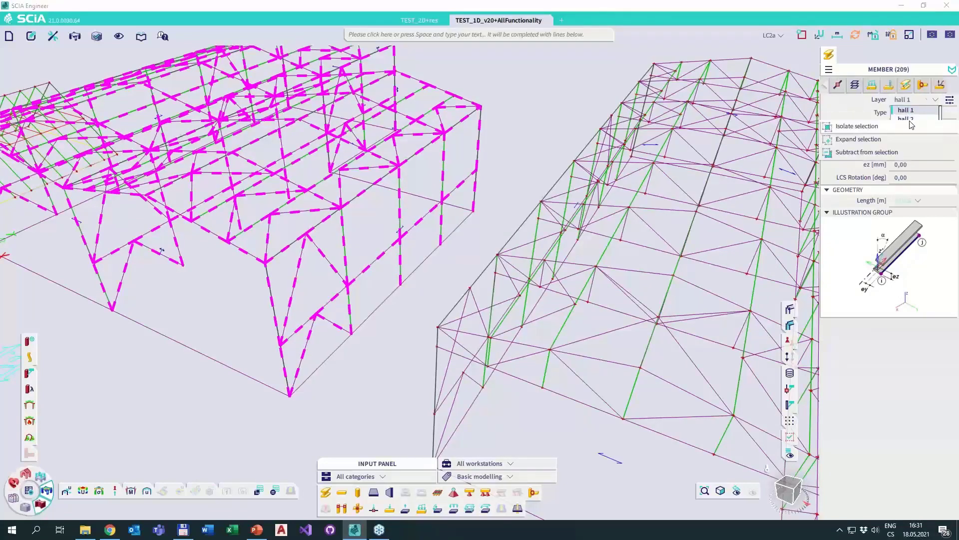
{"action": "left_click", "coordinate": [866, 139]}
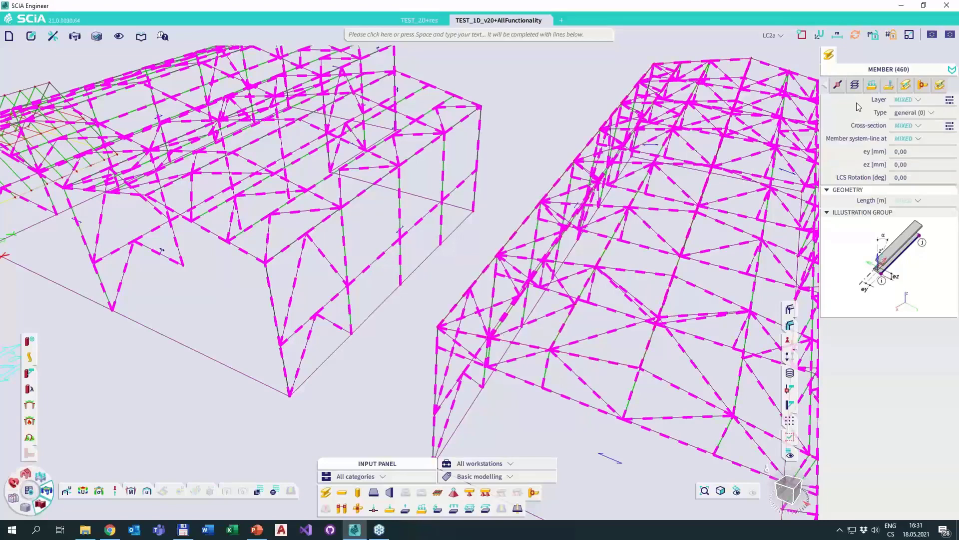
Isolate the selection to members with cross-section CS4 - IPE360.
{"action": "left_click", "coordinate": [905, 126]}
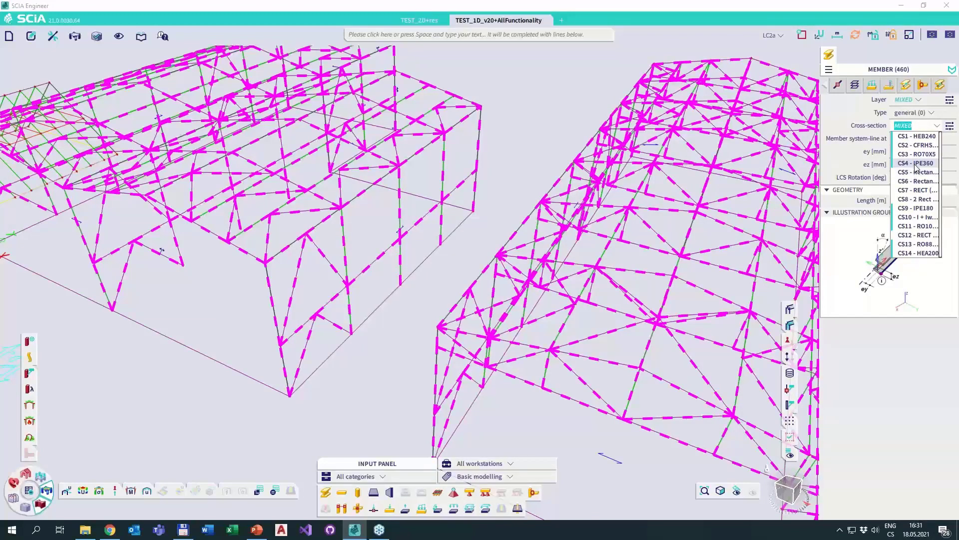
{"action": "mouse_move", "coordinate": [917, 167]}
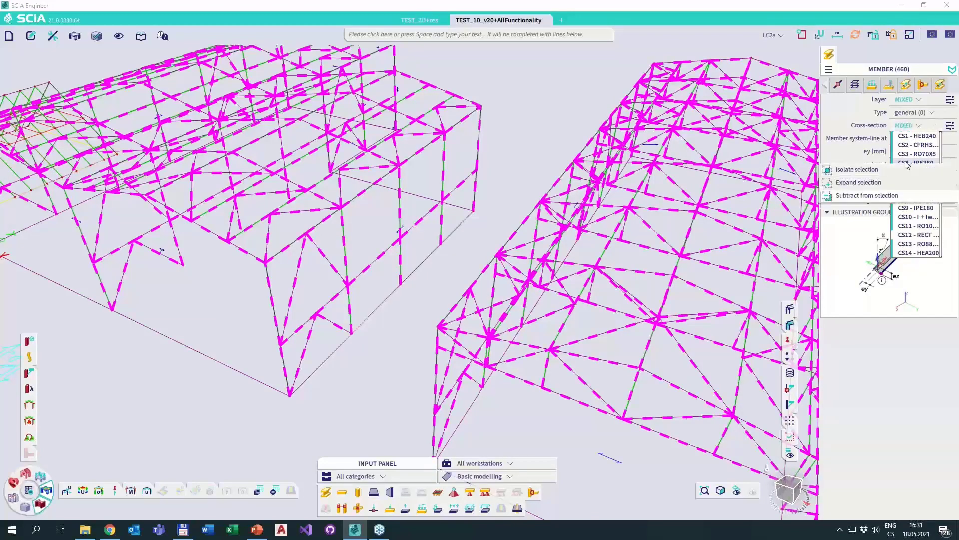
{"action": "left_click", "coordinate": [873, 174]}
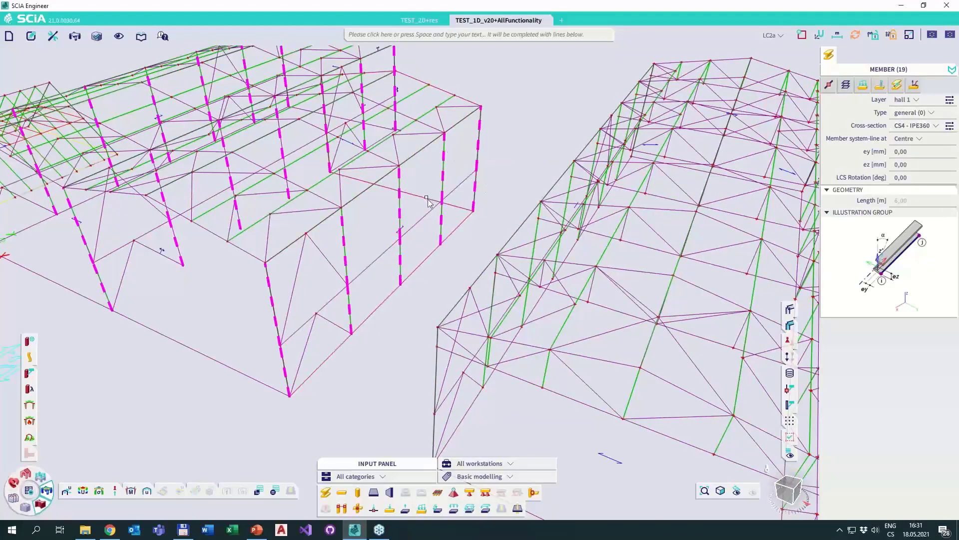
Expand the selection from the IPE360 columns to every entity of type Member in the model.
{"action": "mouse_move", "coordinate": [331, 210]}
{"action": "middle_mouse_down"}
{"action": "mouse_move", "coordinate": [358, 212]}
{"action": "mouse_move", "coordinate": [338, 223]}
{"action": "middle_mouse_up"}
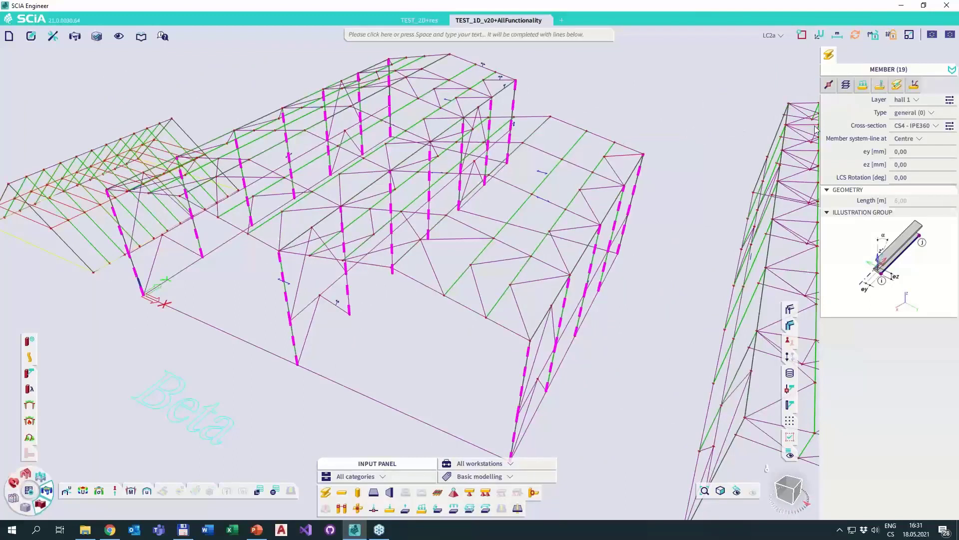
{"action": "left_click", "coordinate": [830, 60]}
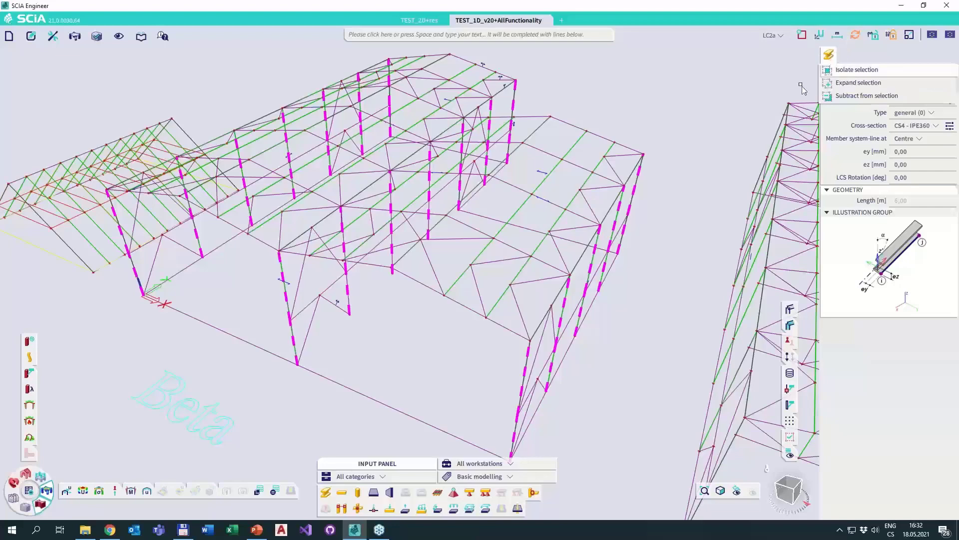
{"action": "left_click", "coordinate": [858, 82]}
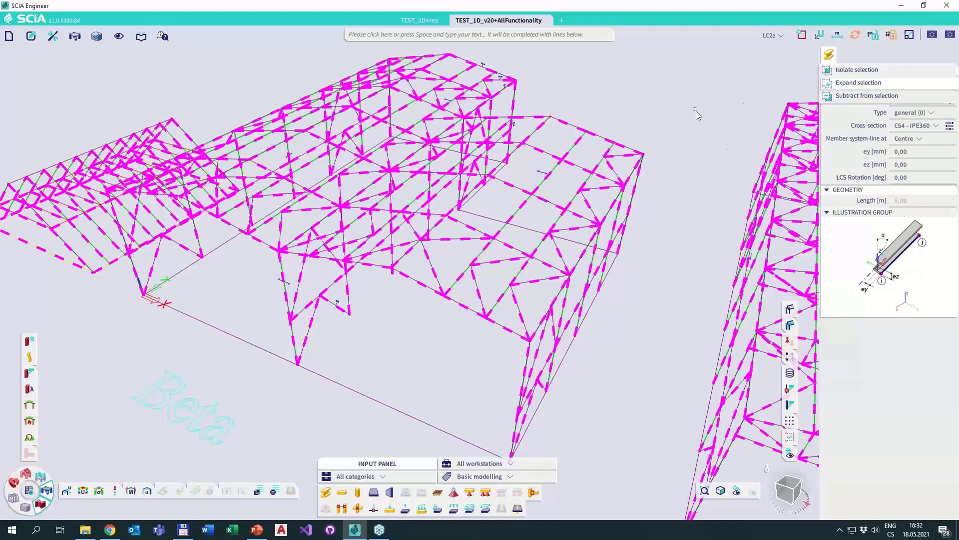
{"action": "left_click", "coordinate": [829, 57]}
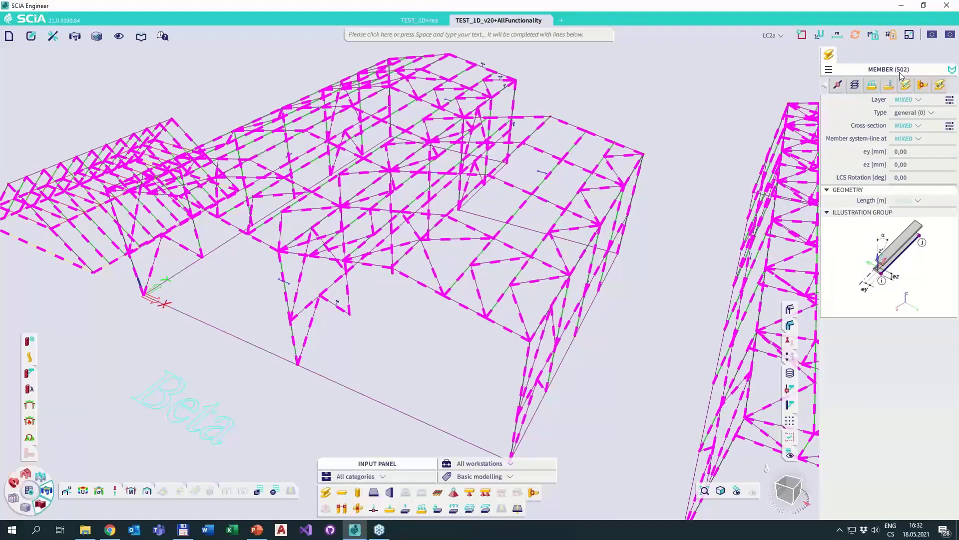
Select all entities in the model and isolate the selection to members only.
{"action": "right_click_drag", "start_coordinate": [636, 182], "coordinate": [634, 162], "text": "ctrl"}
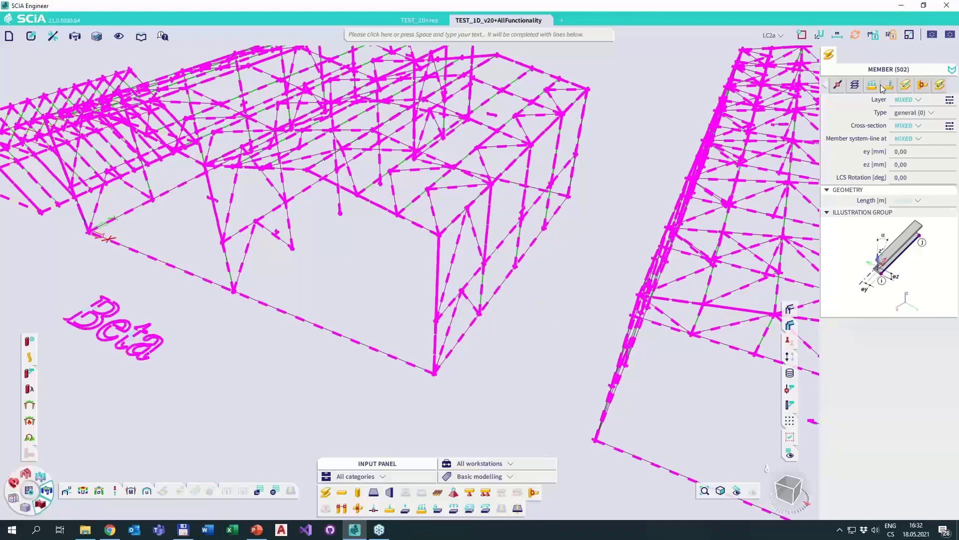
{"action": "mouse_move", "coordinate": [828, 63]}
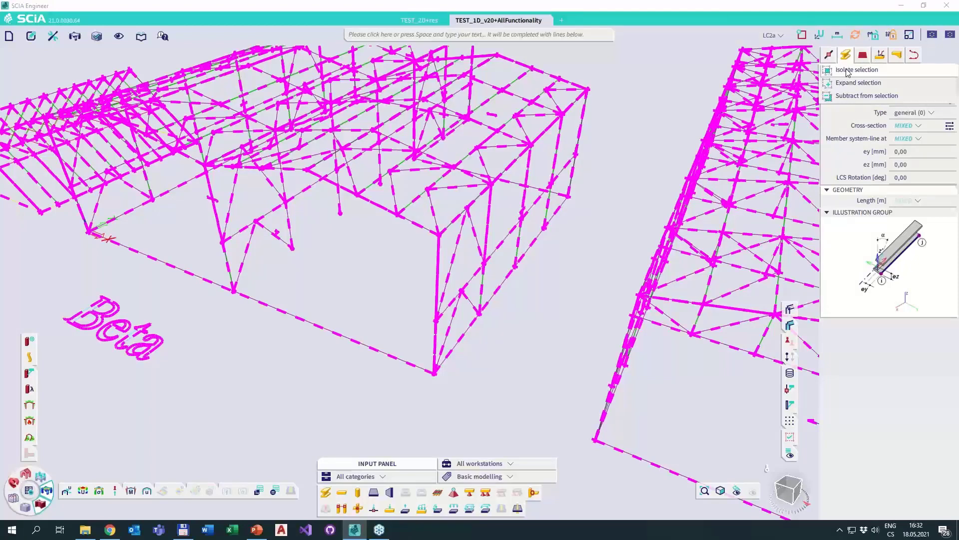
{"action": "left_click", "coordinate": [849, 69]}
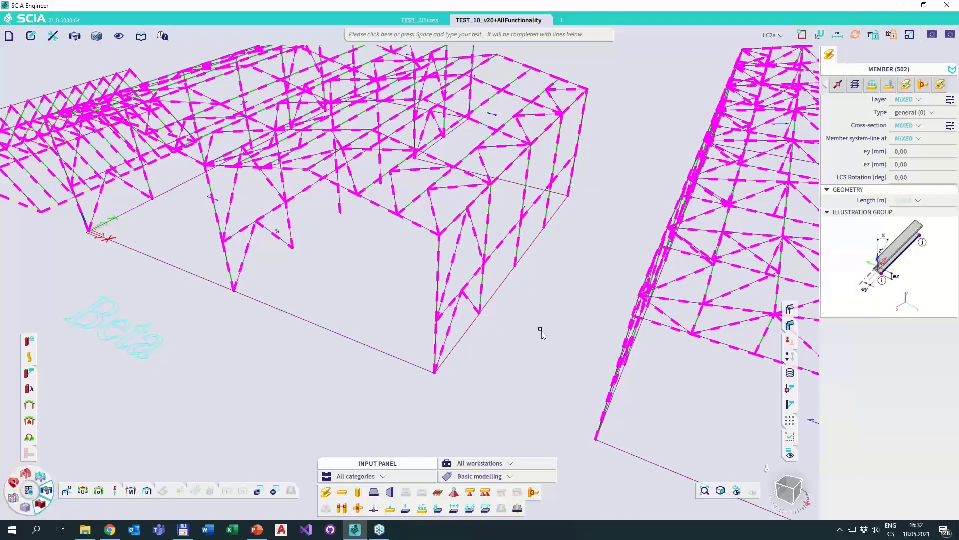
Select all entities again and subtract the lines, panels and members from the selection, keeping the nodes.
{"action": "key", "text": "ctrl+a"}
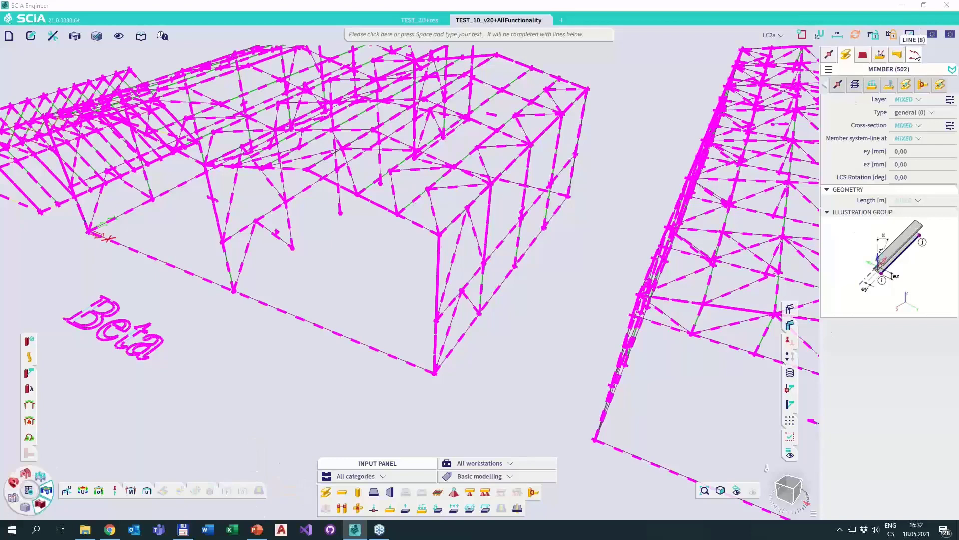
{"action": "left_click_drag", "start_coordinate": [916, 55], "coordinate": [932, 59]}
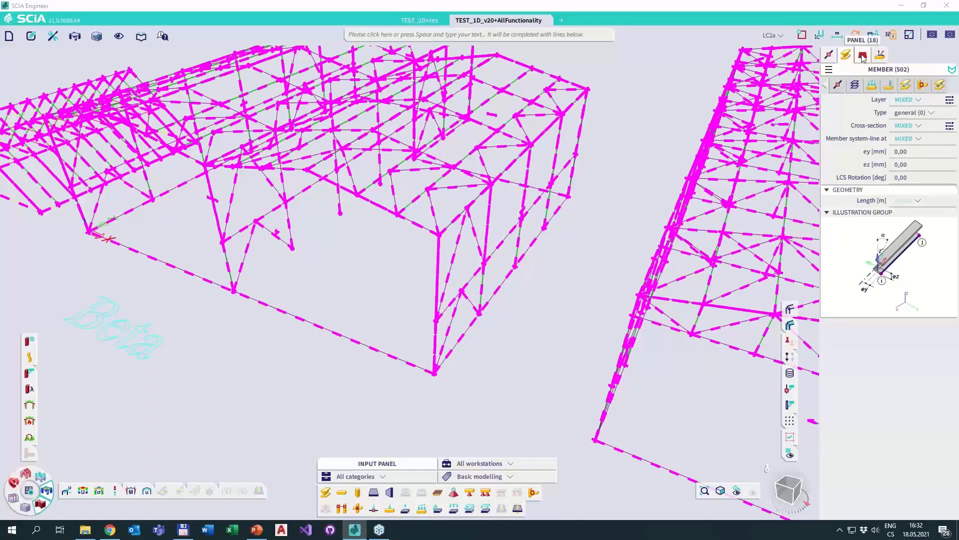
{"action": "left_click_drag", "start_coordinate": [861, 57], "coordinate": [893, 56]}
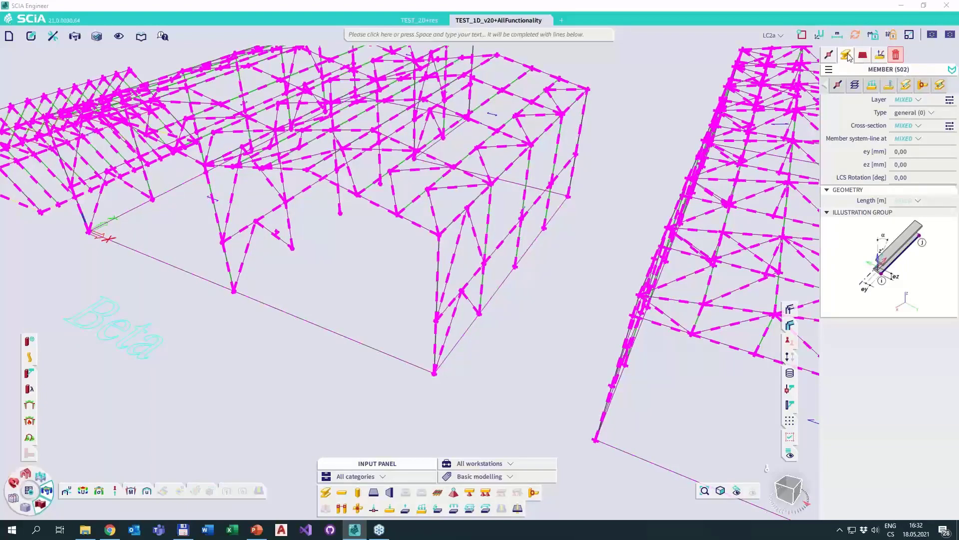
{"action": "left_click_drag", "start_coordinate": [863, 55], "coordinate": [895, 57]}
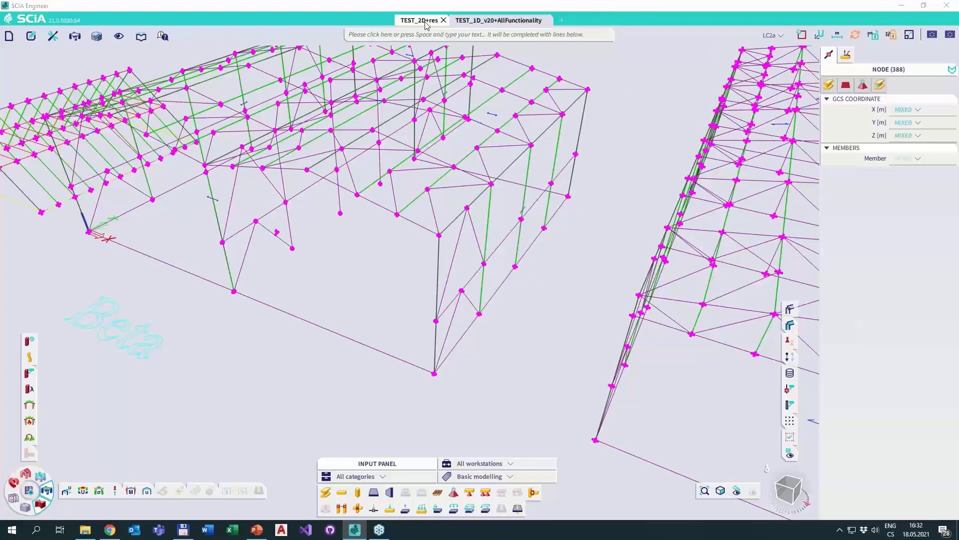
Switch to File Explorer and open the 2019 Scenario2 project from the USB drive in SCIA Engineer.
{"action": "left_click", "coordinate": [82, 530]}
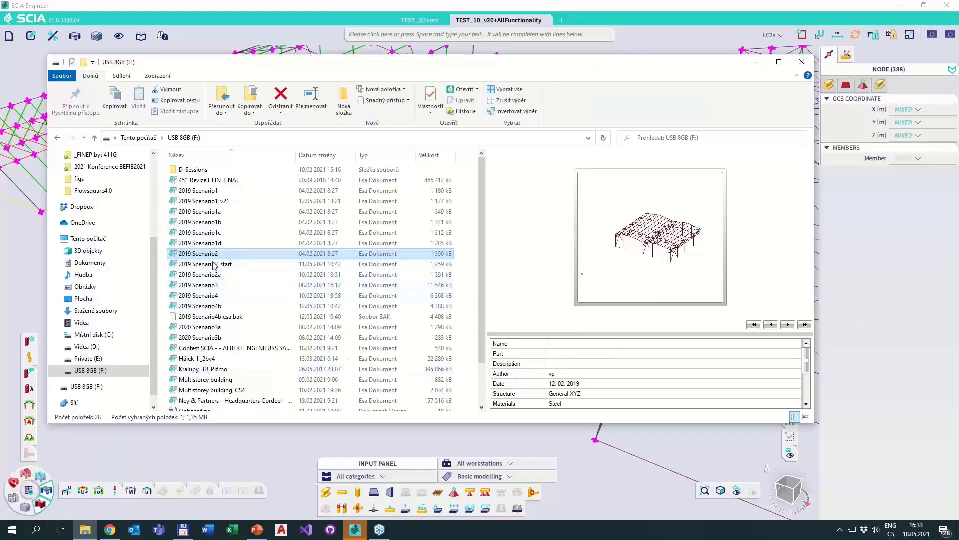
{"action": "left_click_drag", "start_coordinate": [213, 255], "coordinate": [275, 454]}
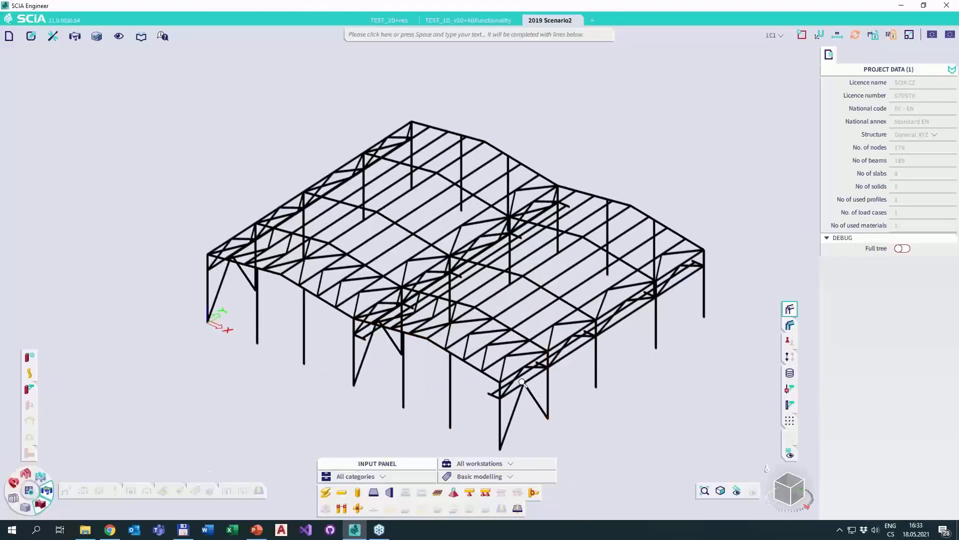
Select the front corner column, the adjoining roof rafter and the short bracket on that column.
{"action": "scroll", "coordinate": [550, 340], "scroll_direction": "up", "scroll_amount": 3}
{"action": "middle_click_drag", "start_coordinate": [522, 321], "coordinate": [488, 222]}
{"action": "right_click_drag", "start_coordinate": [565, 330], "coordinate": [521, 289], "text": "ctrl"}
{"action": "left_click", "coordinate": [482, 256]}
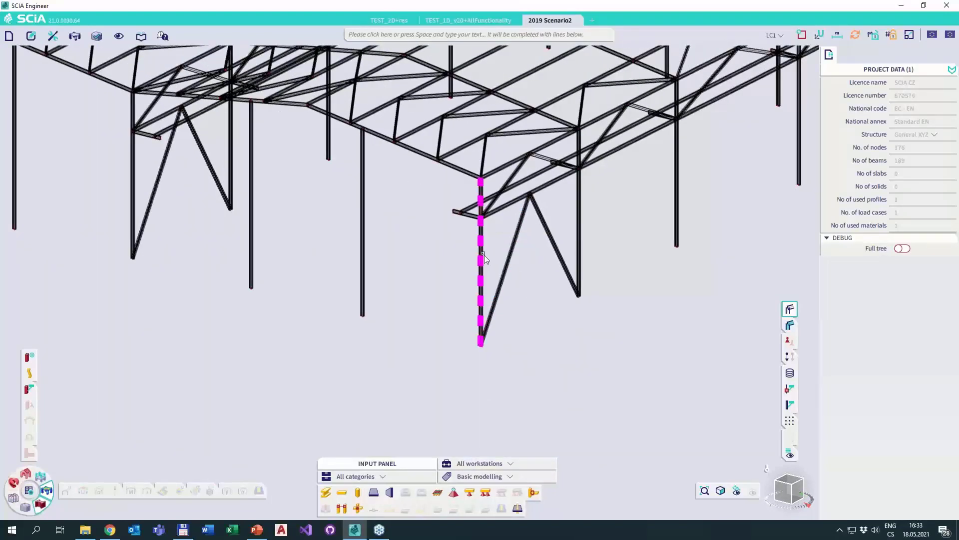
{"action": "left_click", "coordinate": [463, 171]}
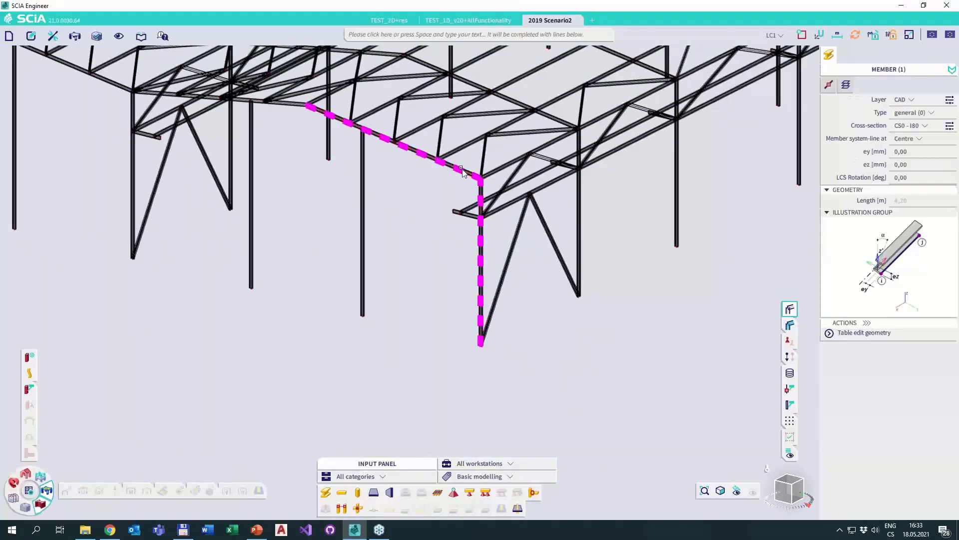
{"action": "left_click", "coordinate": [467, 214]}
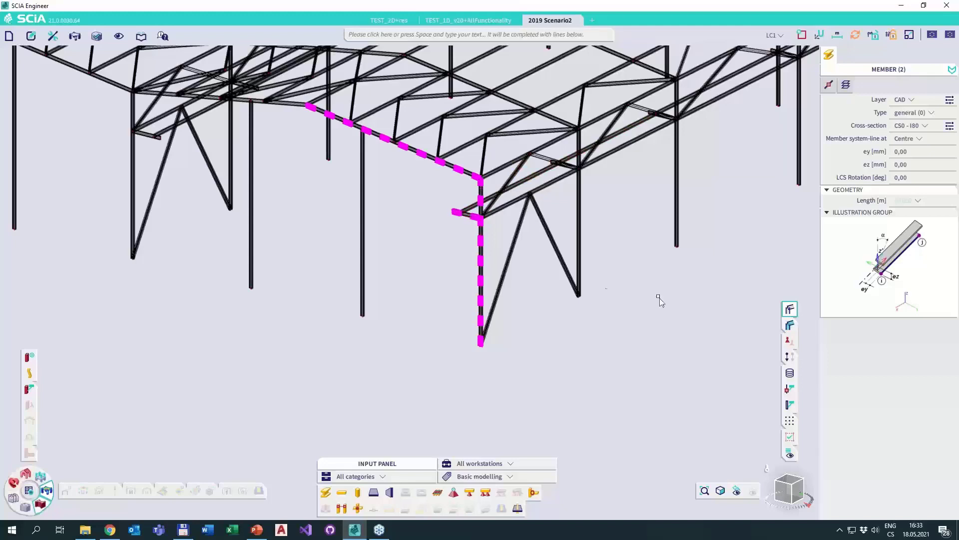
Expand the selection by each of the three mixed Length values, 4.2 m, about 5.06 m and 0.8 m.
{"action": "left_click", "coordinate": [908, 200]}
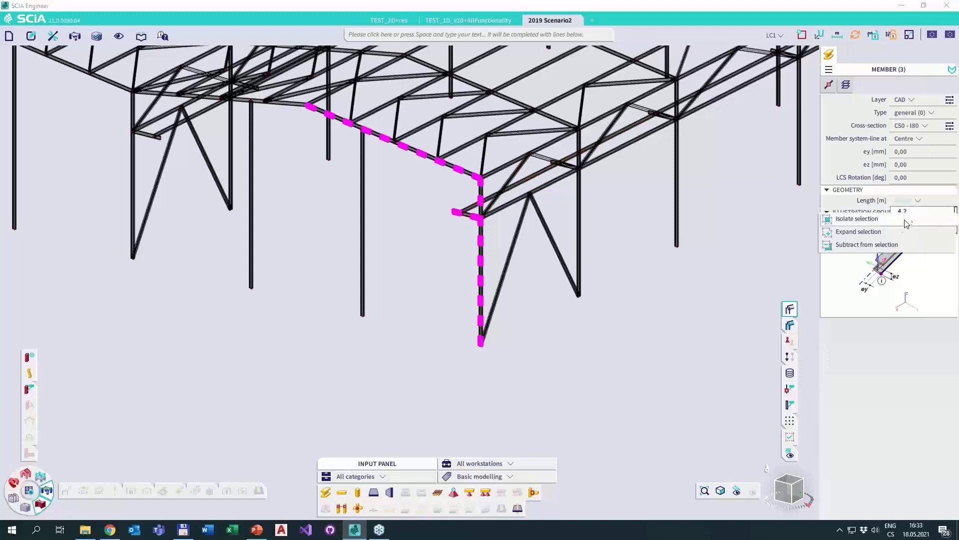
{"action": "left_click", "coordinate": [914, 214]}
{"action": "left_click", "coordinate": [916, 201]}
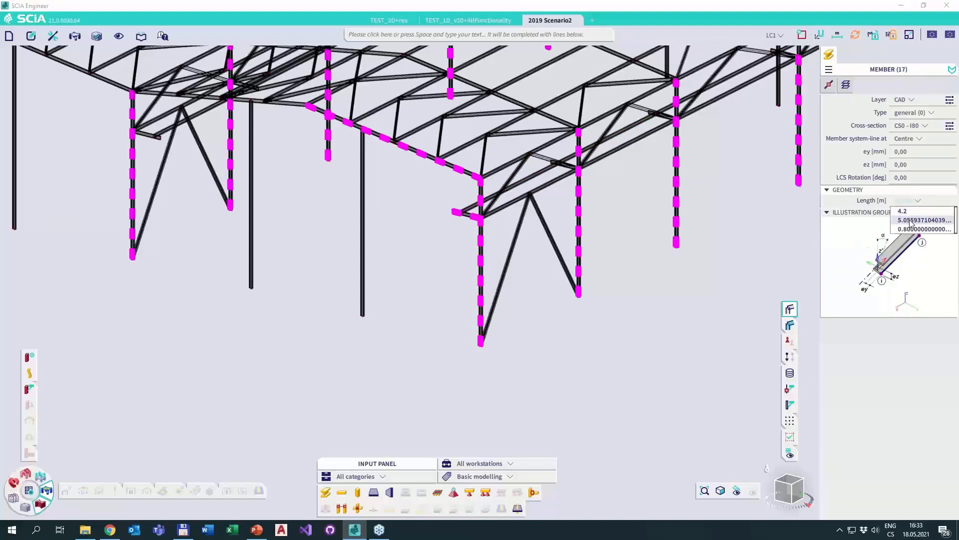
{"action": "right_click", "coordinate": [909, 220]}
{"action": "left_click", "coordinate": [890, 240]}
{"action": "left_click", "coordinate": [916, 201]}
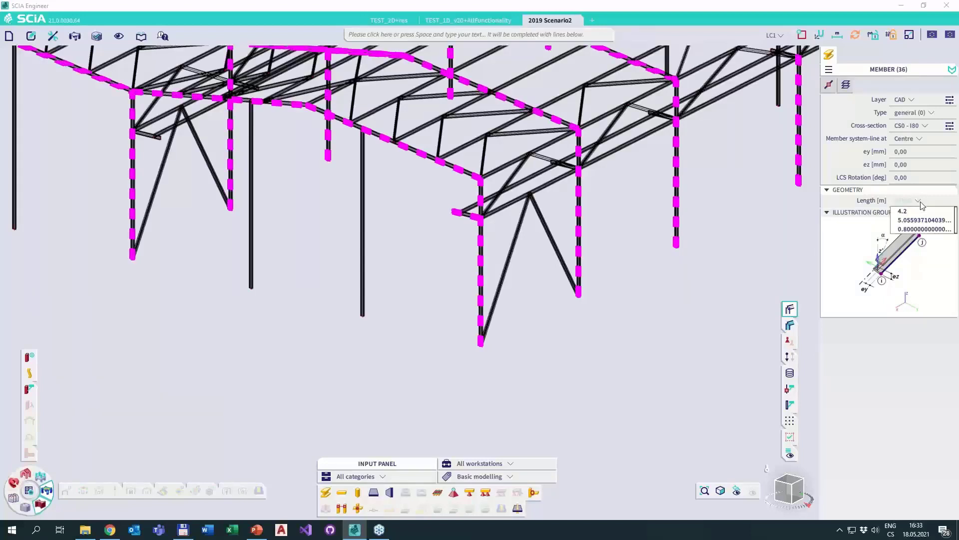
{"action": "right_click", "coordinate": [910, 221]}
{"action": "left_click", "coordinate": [886, 245]}
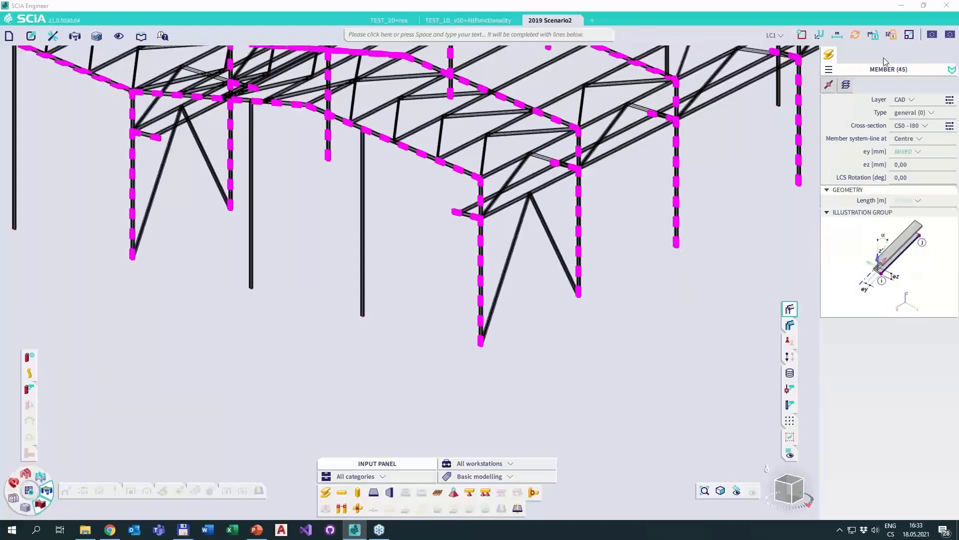
Assign the selected members to layer Frame, set their cross-section to CS3 - IPE360, and clear the selection.
{"action": "left_click", "coordinate": [912, 100]}
{"action": "left_click", "coordinate": [907, 119]}
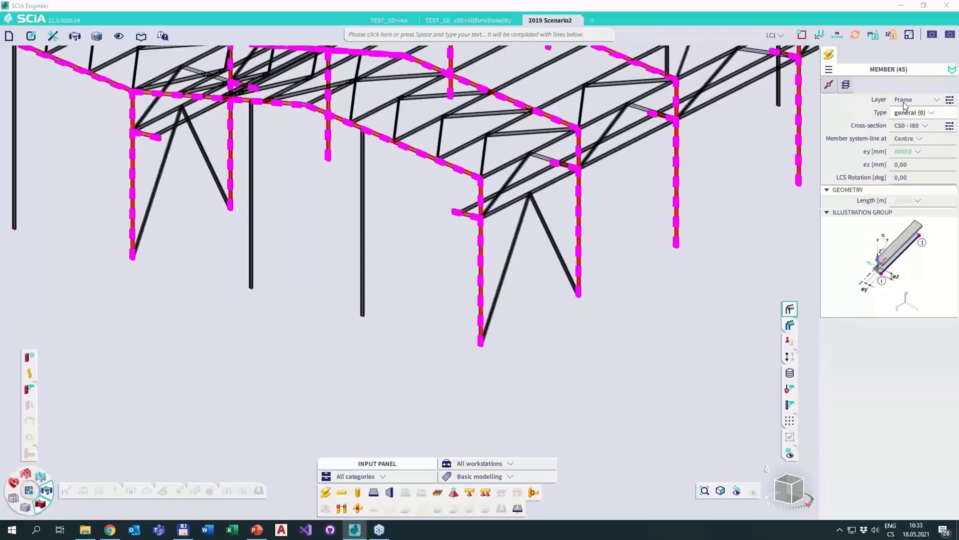
{"action": "left_click", "coordinate": [911, 125]}
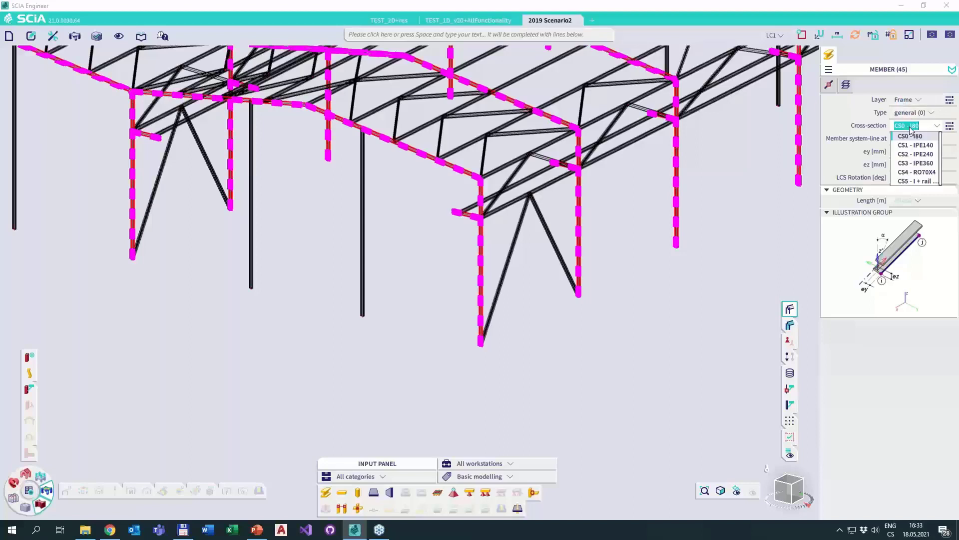
{"action": "left_click", "coordinate": [910, 160]}
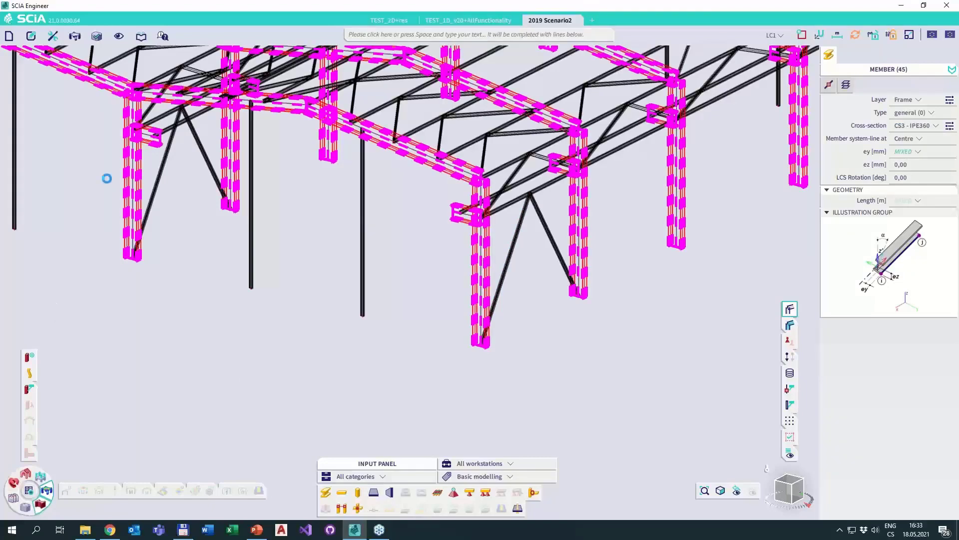
{"action": "key", "text": "Escape"}
With the frame members hidden, select a roof bracing member, a lower horizontal brace and a wall diagonal near the front corner.
{"action": "scroll", "coordinate": [444, 224], "scroll_direction": "up", "scroll_amount": 3}
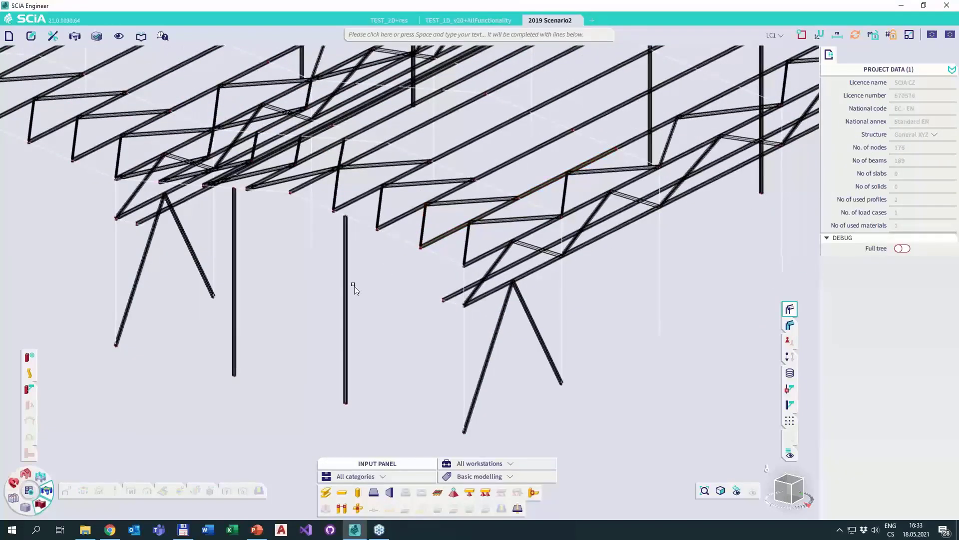
{"action": "left_click", "coordinate": [537, 248]}
{"action": "left_click", "coordinate": [515, 220]}
{"action": "left_click", "coordinate": [529, 313]}
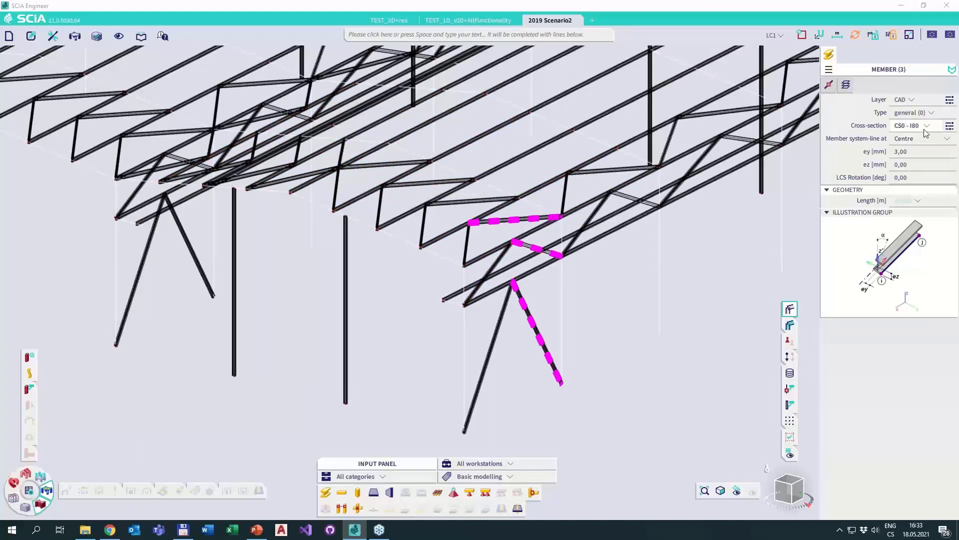
Expand the bracing selection by each of the three mixed Length values, about 3.77, 2.24 and 2.37 m.
{"action": "left_click", "coordinate": [905, 202]}
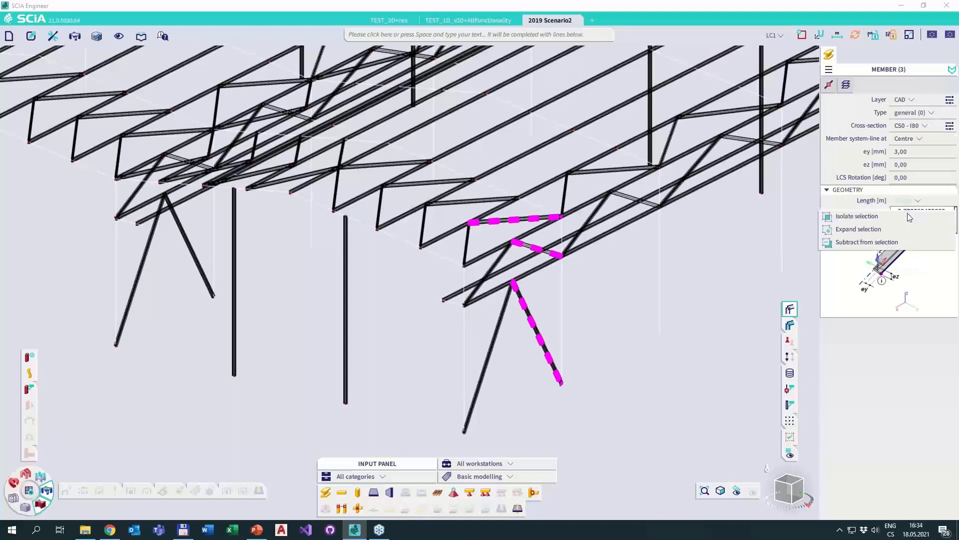
{"action": "left_click", "coordinate": [921, 224]}
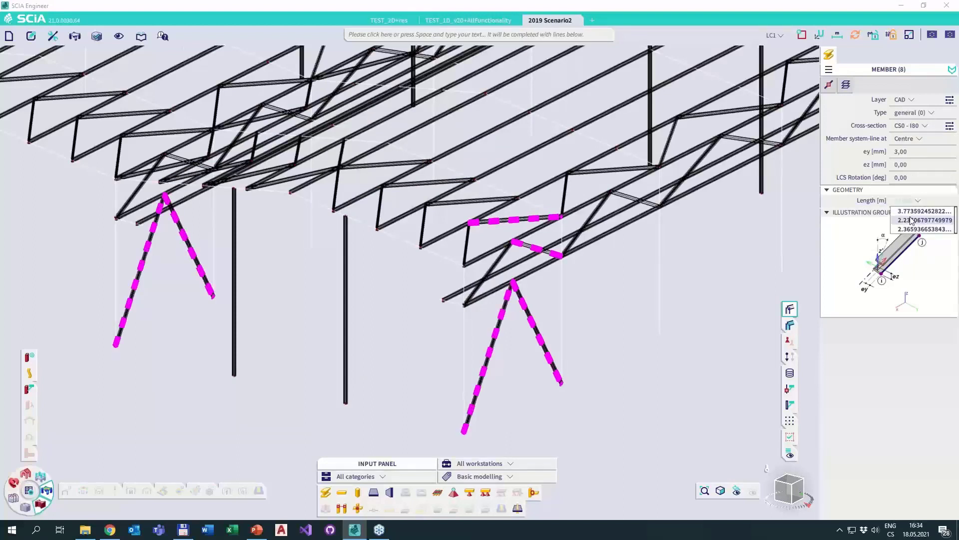
{"action": "left_click", "coordinate": [891, 235]}
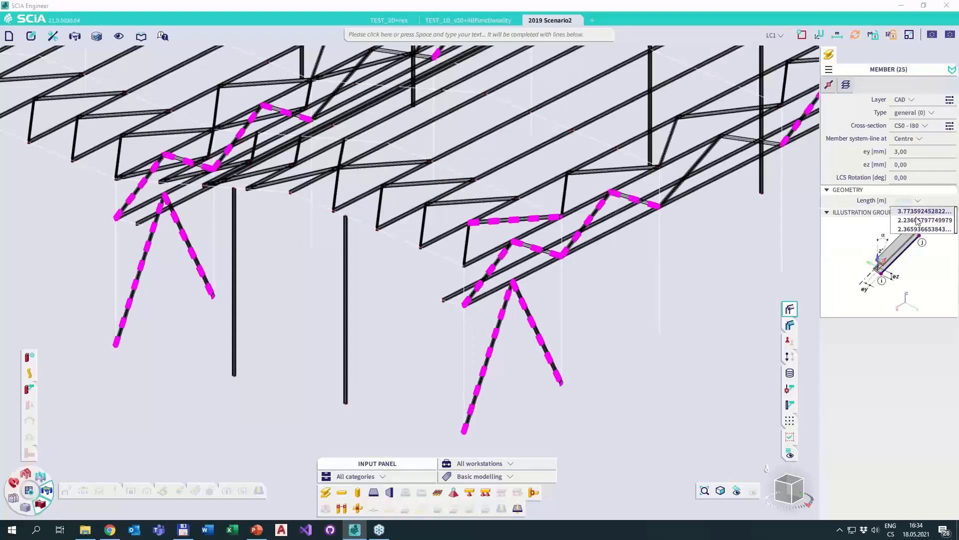
{"action": "left_click", "coordinate": [842, 250]}
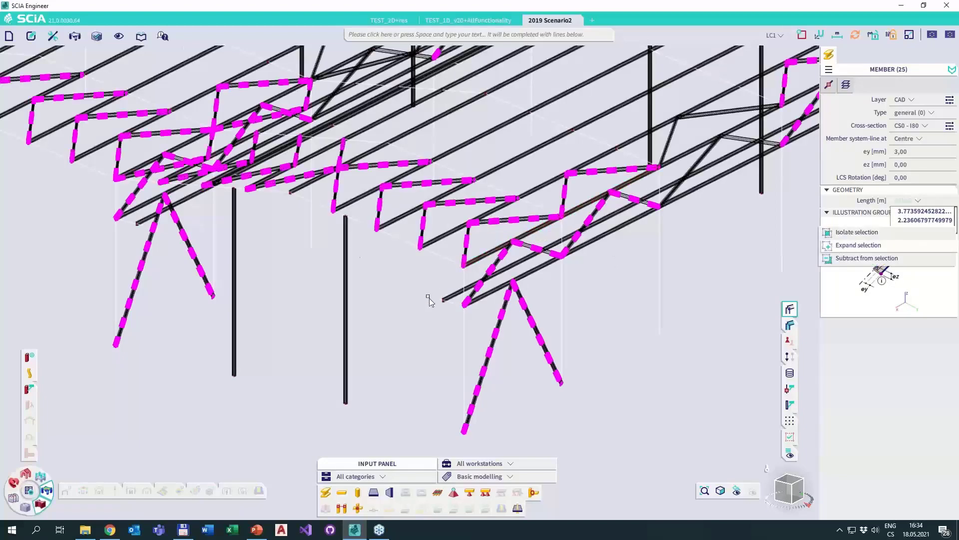
{"action": "middle_click_drag", "start_coordinate": [412, 259], "coordinate": [580, 302]}
{"action": "right_click_drag", "start_coordinate": [510, 279], "coordinate": [480, 299], "text": "ctrl"}
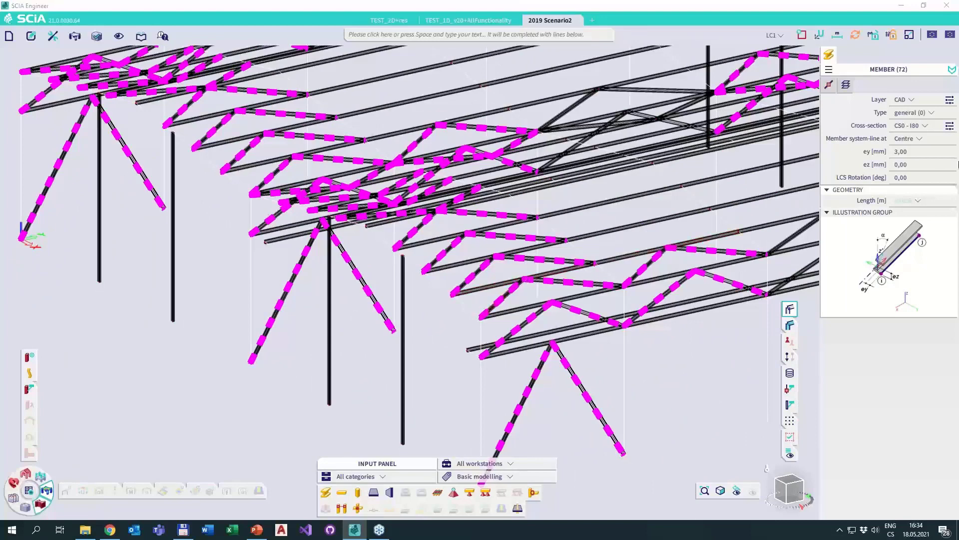
Switch to the TEST_1D_v20+AllFunctionality project and clear the existing node selection.
{"action": "key", "text": "Escape"}
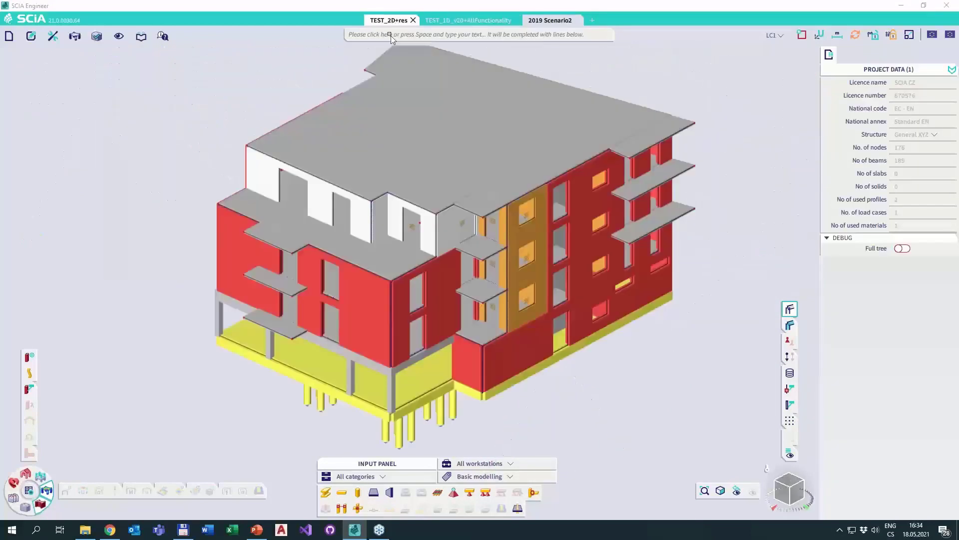
{"action": "left_click", "coordinate": [439, 21]}
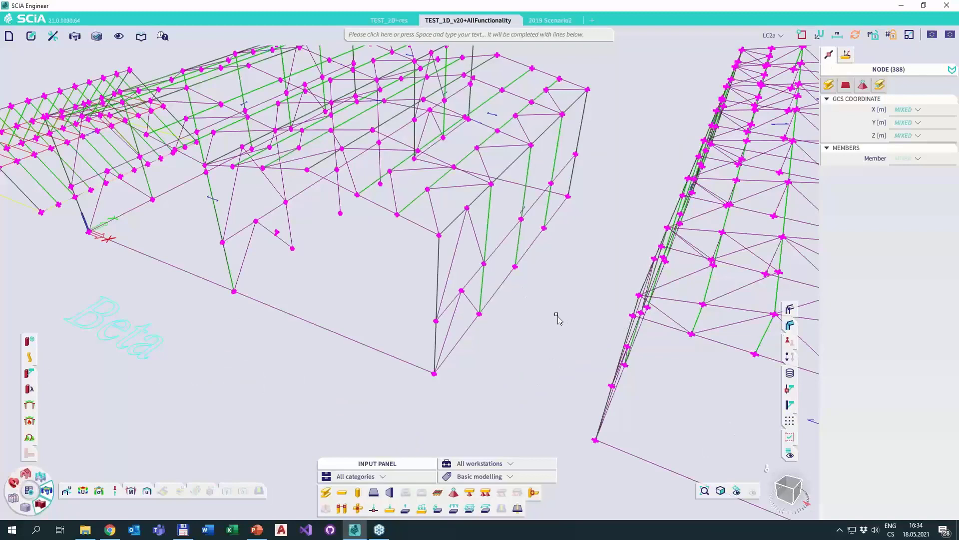
{"action": "key", "text": "Escape"}
{"action": "left_click_drag", "start_coordinate": [541, 367], "coordinate": [300, 153]}
{"action": "key", "text": "Escape"}
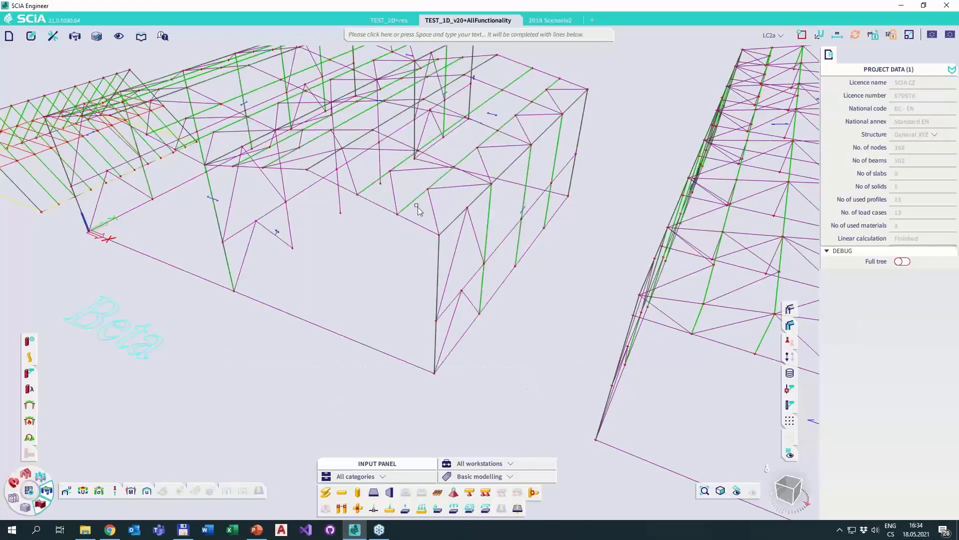
Show only the members around the hall's front corner by switching to activity by selection, and clear the selection.
{"action": "left_click_drag", "start_coordinate": [534, 368], "coordinate": [369, 170]}
{"action": "double_click", "coordinate": [388, 262]}
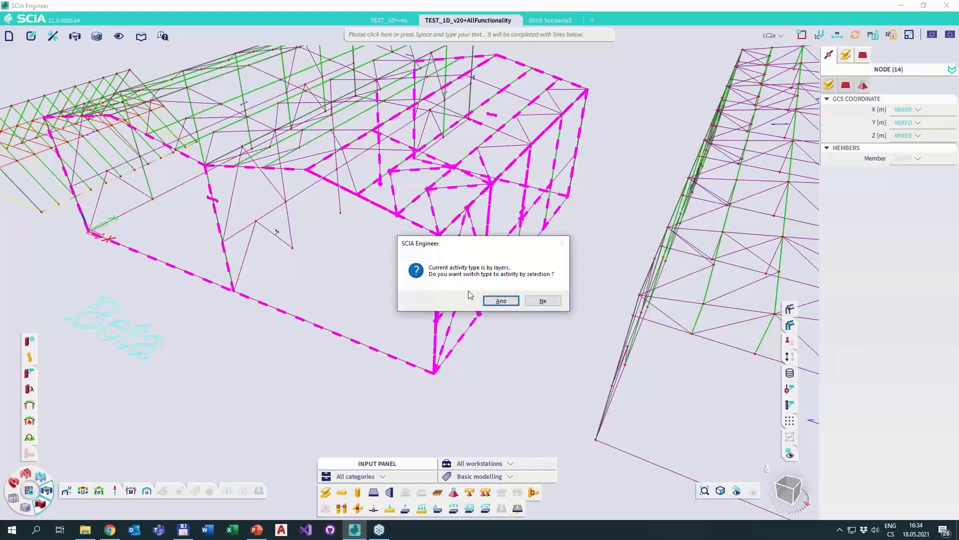
{"action": "left_click", "coordinate": [501, 300]}
{"action": "key", "text": "Escape"}
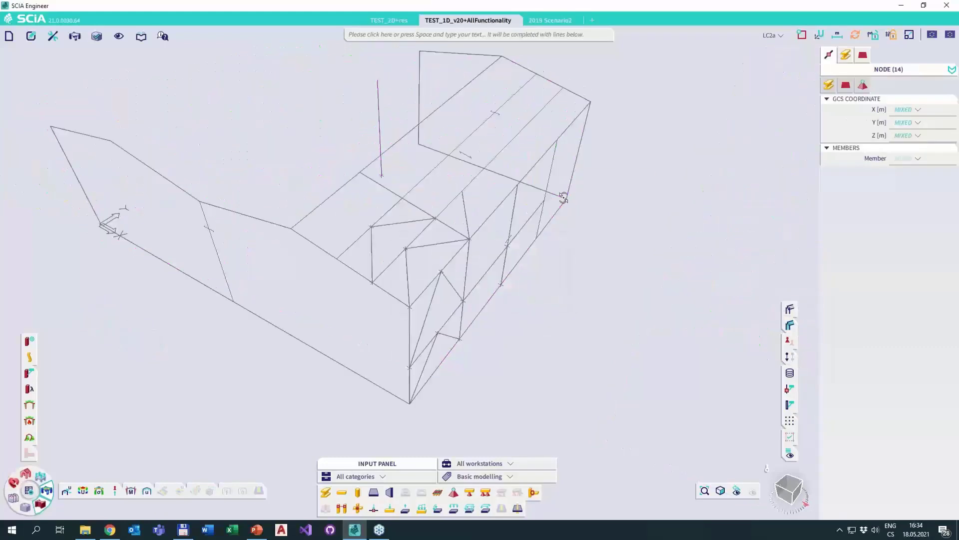
{"action": "right_click_drag", "start_coordinate": [564, 198], "coordinate": [567, 201], "text": "ctrl"}
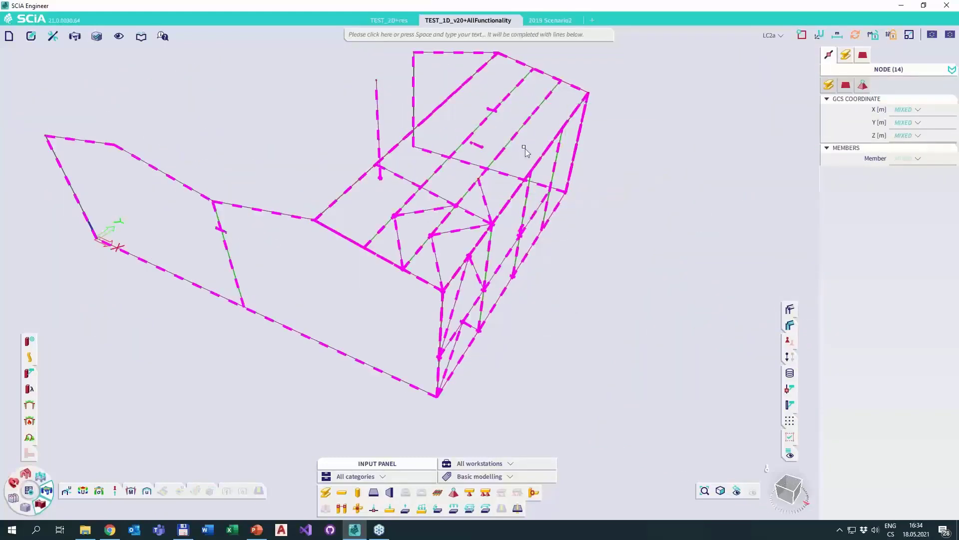
{"action": "key", "text": "Escape"}
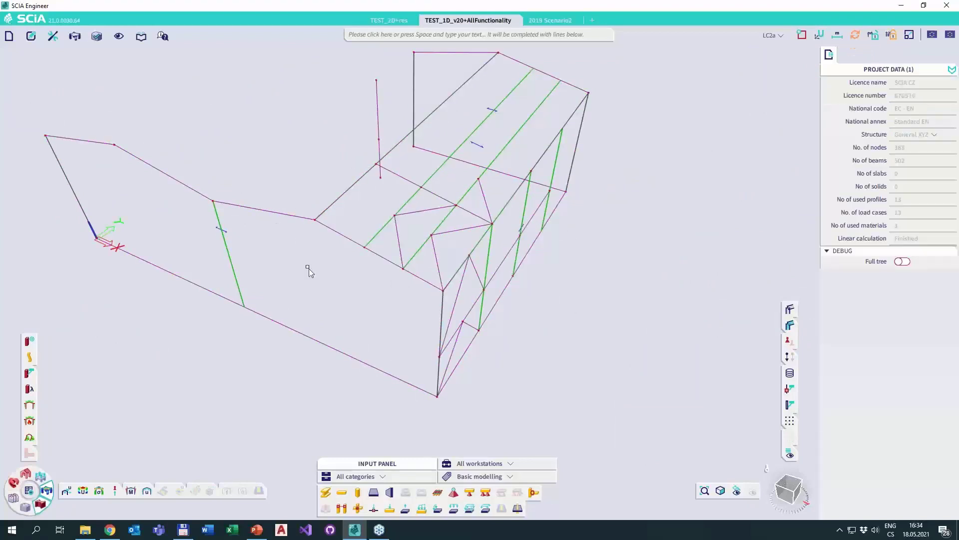
Display the visible members as rendered volumes with shaded surfaces.
{"action": "left_click", "coordinate": [790, 308]}
{"action": "left_click", "coordinate": [790, 325]}
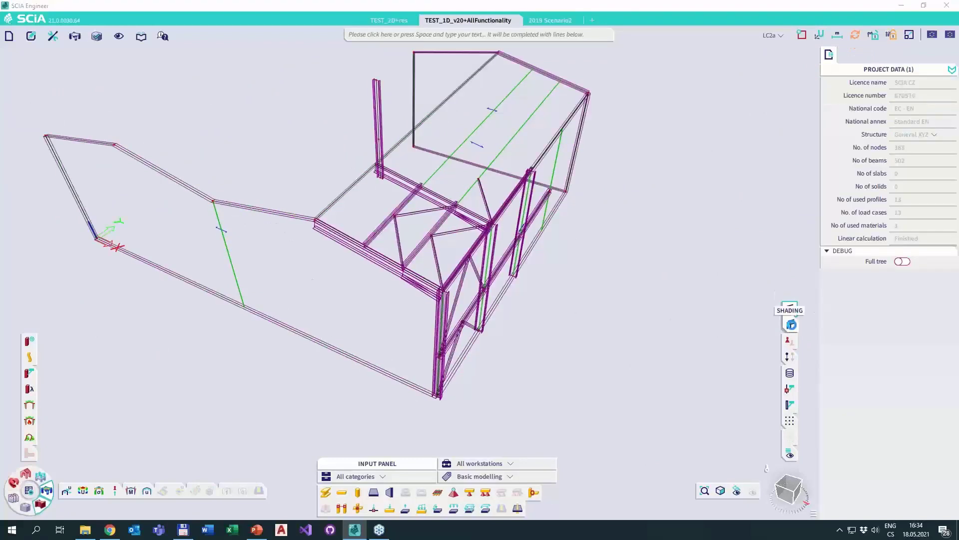
{"action": "right_click_drag", "start_coordinate": [508, 190], "coordinate": [440, 223], "text": "ctrl"}
Hide the wall objects and all load panels, expanding the selection from one roof panel, so only the steel members stay visible.
{"action": "left_click_drag", "start_coordinate": [408, 215], "coordinate": [336, 125]}
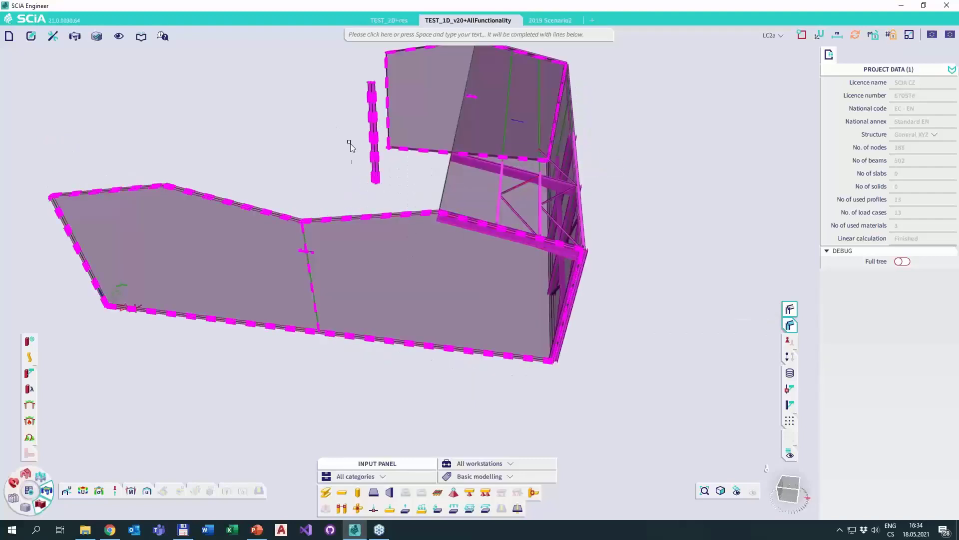
{"action": "left_click", "coordinate": [439, 96]}
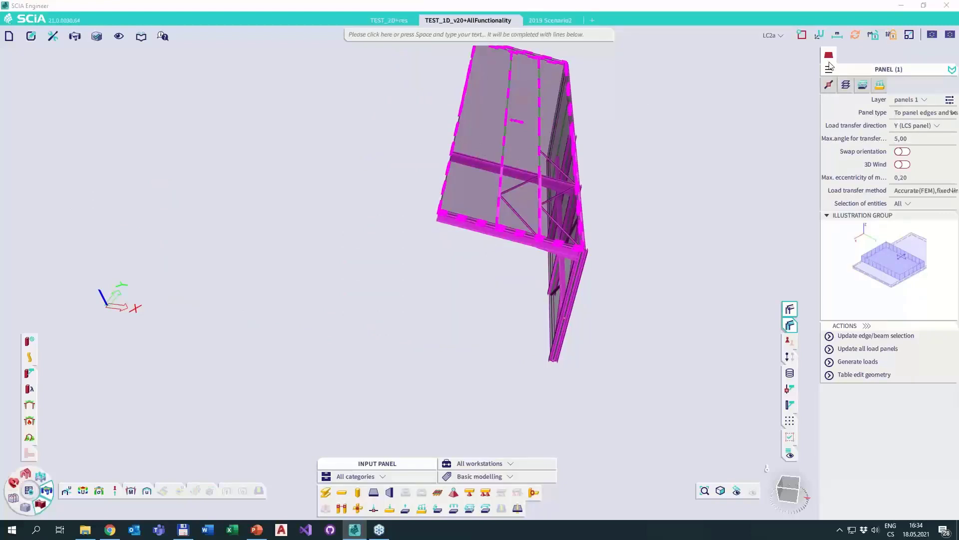
{"action": "mouse_move", "coordinate": [829, 57]}
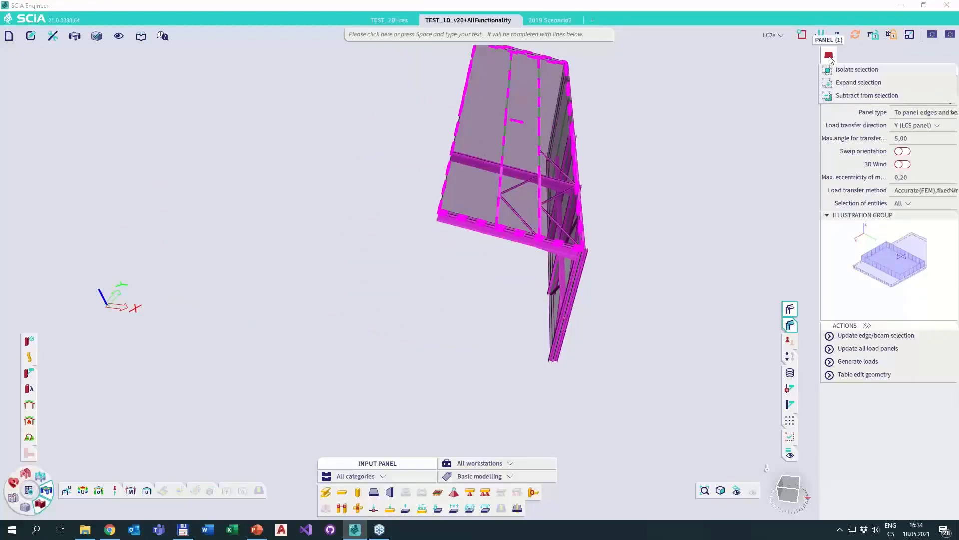
{"action": "left_click", "coordinate": [849, 84]}
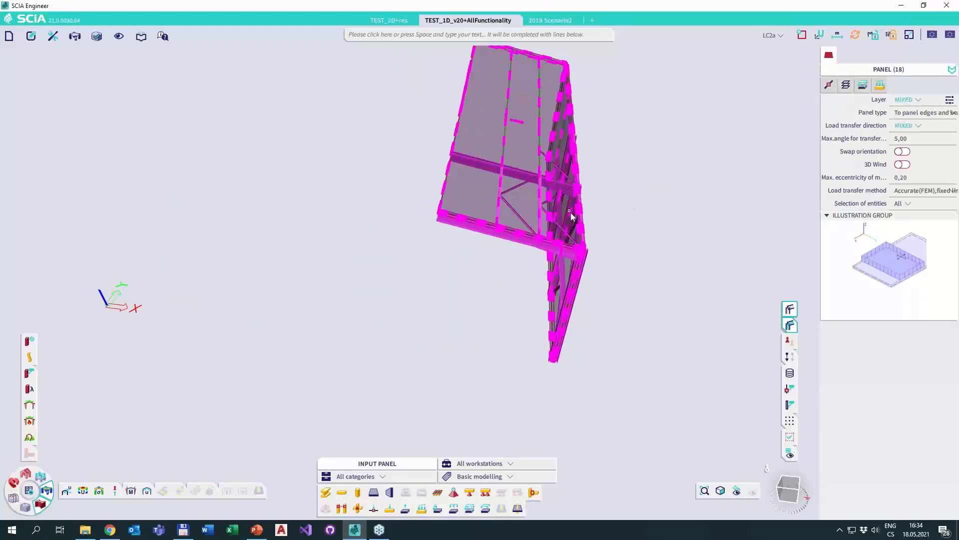
{"action": "key", "text": "Delete"}
{"action": "right_click_drag", "start_coordinate": [639, 186], "coordinate": [606, 245]}
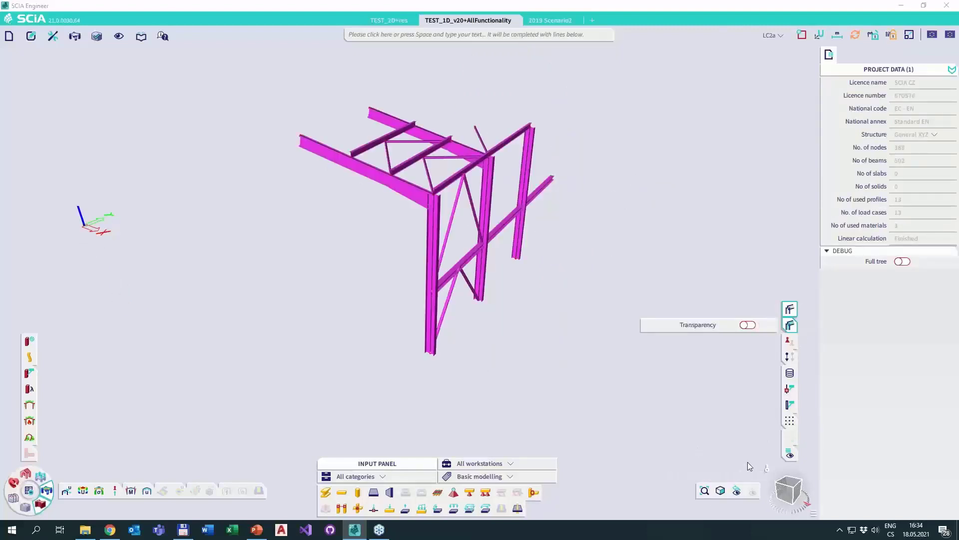
{"action": "left_click", "coordinate": [705, 490]}
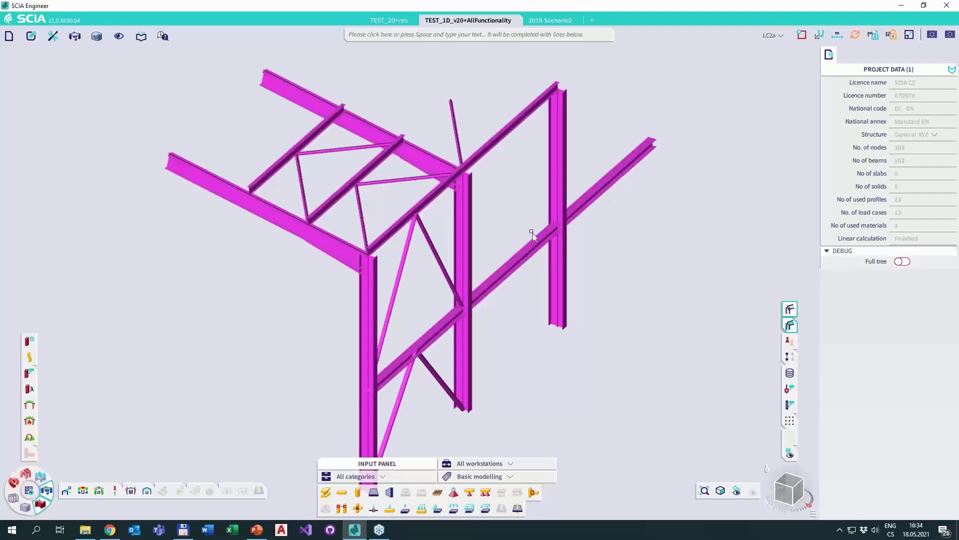
{"action": "scroll", "coordinate": [533, 233], "scroll_direction": "down", "scroll_amount": 3}
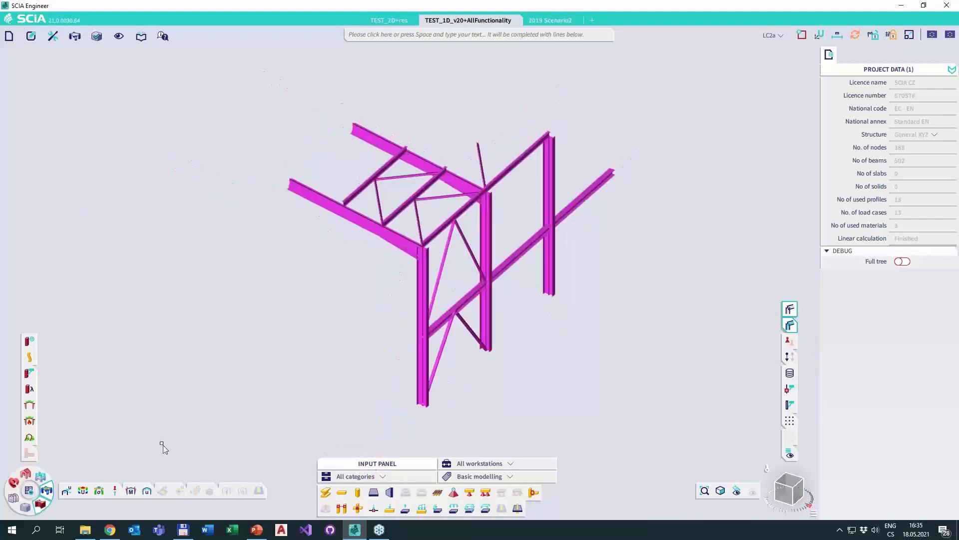
Draw the invisible members as a faint background around the isolated frame part, and switch that display off again.
{"action": "left_click", "coordinate": [43, 480]}
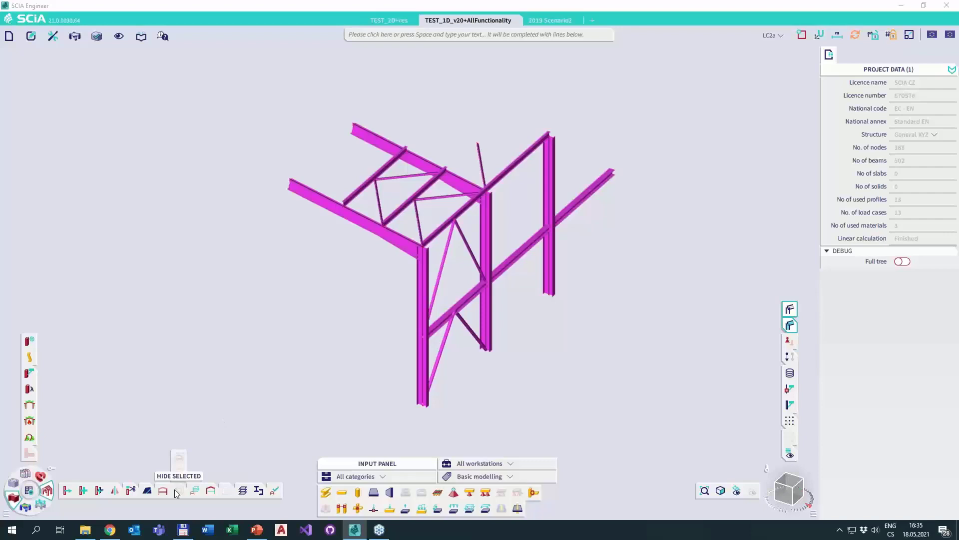
{"action": "left_click", "coordinate": [209, 493]}
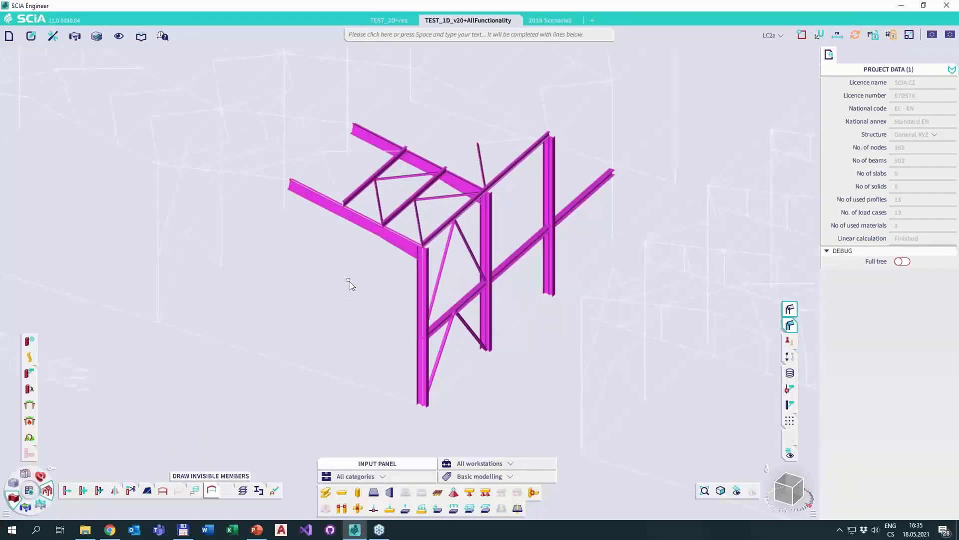
{"action": "scroll", "coordinate": [350, 281], "scroll_direction": "down", "scroll_amount": 3}
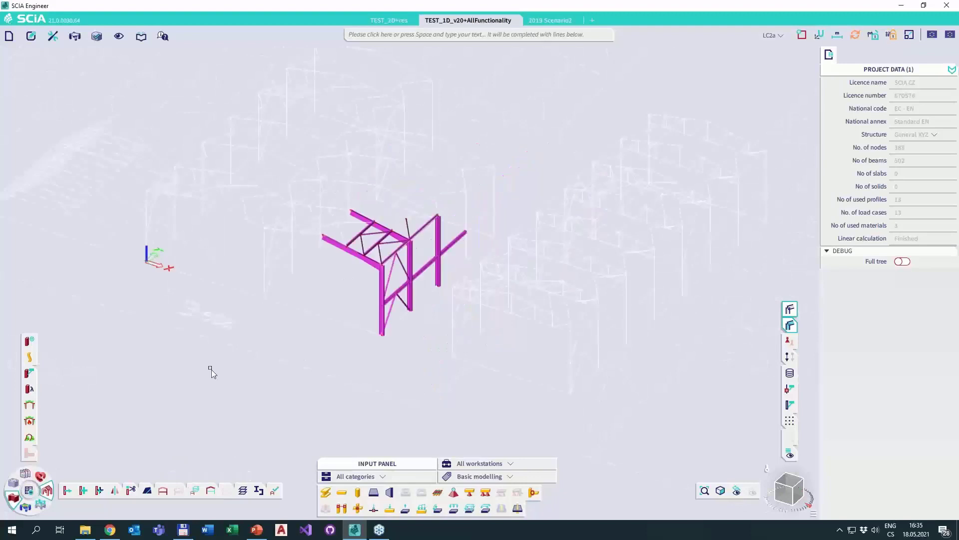
{"action": "left_click", "coordinate": [211, 491]}
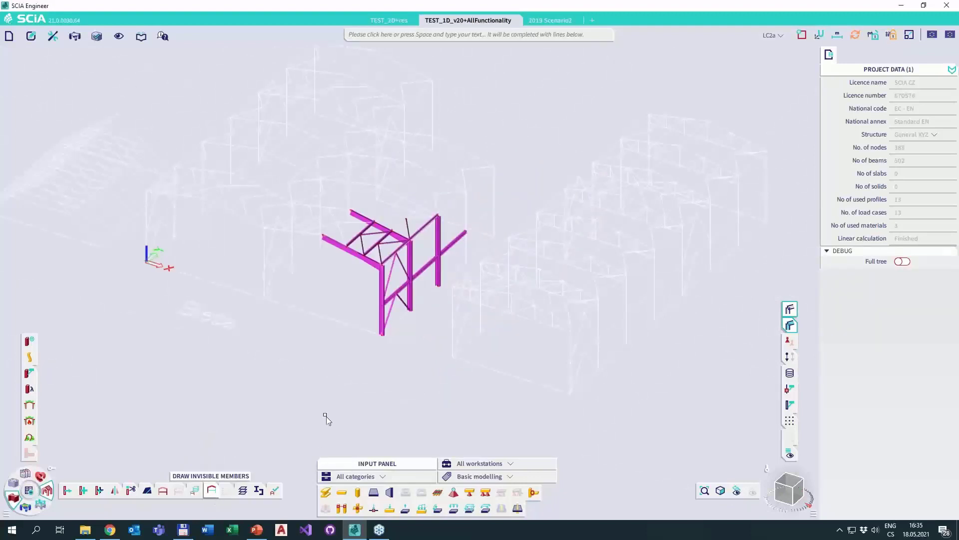
{"action": "scroll", "coordinate": [365, 299], "scroll_direction": "up", "scroll_amount": 4}
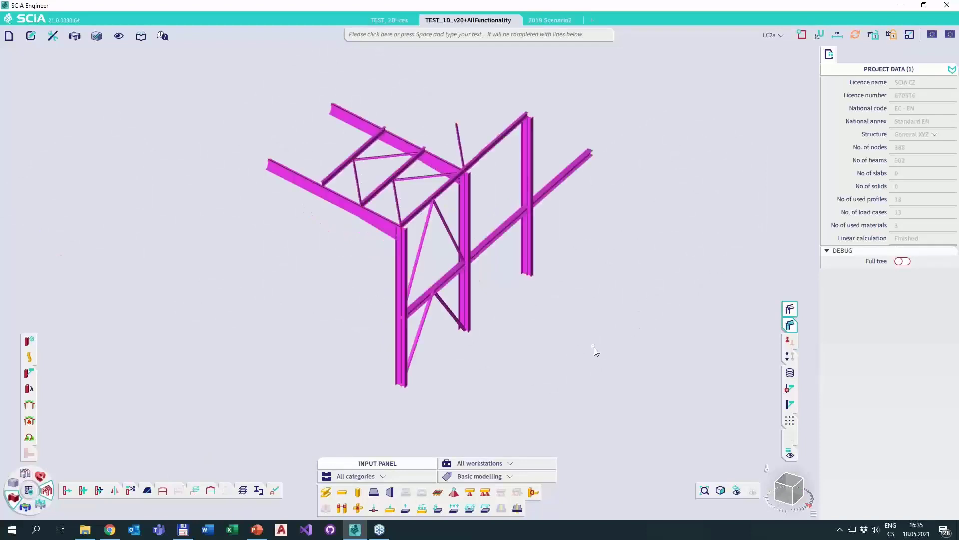
Turn off the rendered member volumes and switch result refreshing from manual to automatic.
{"action": "left_click", "coordinate": [790, 308]}
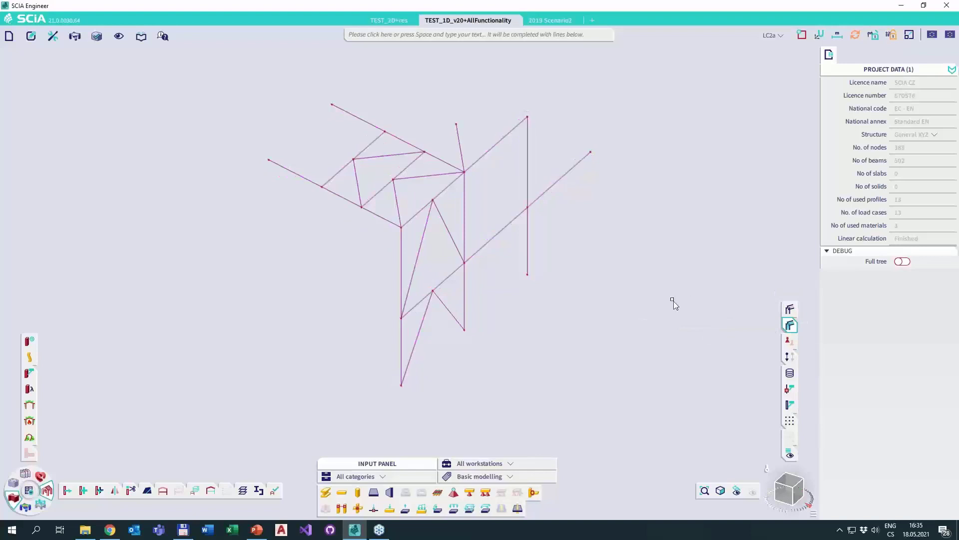
{"action": "left_click", "coordinate": [855, 39]}
Display the nodal displacement results with the type of selection set to All.
{"action": "left_click", "coordinate": [29, 511]}
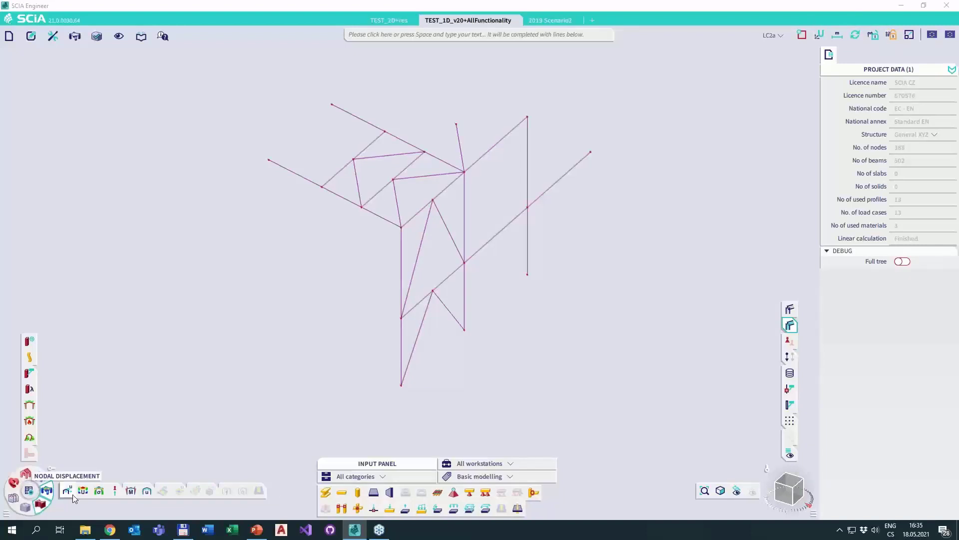
{"action": "left_click", "coordinate": [71, 492]}
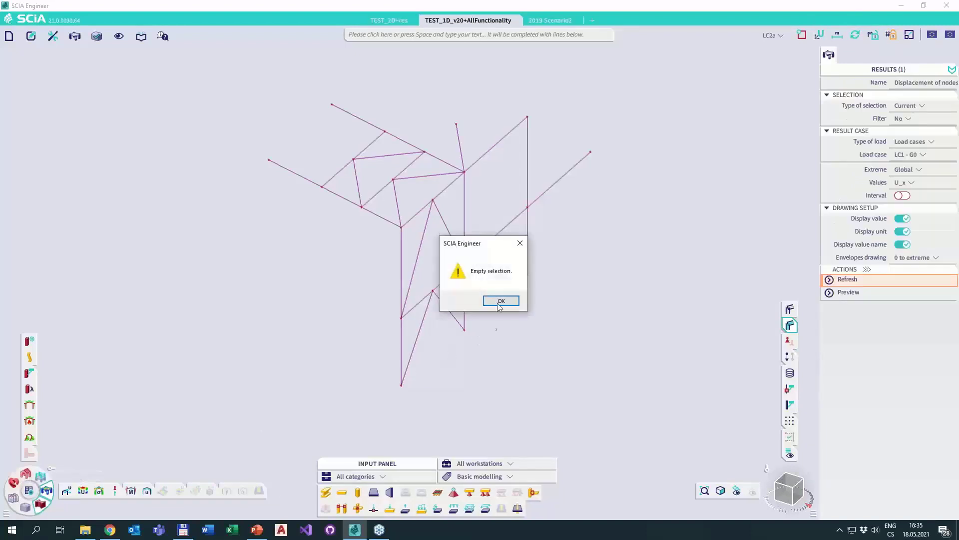
{"action": "left_click", "coordinate": [501, 300]}
{"action": "left_click", "coordinate": [905, 105]}
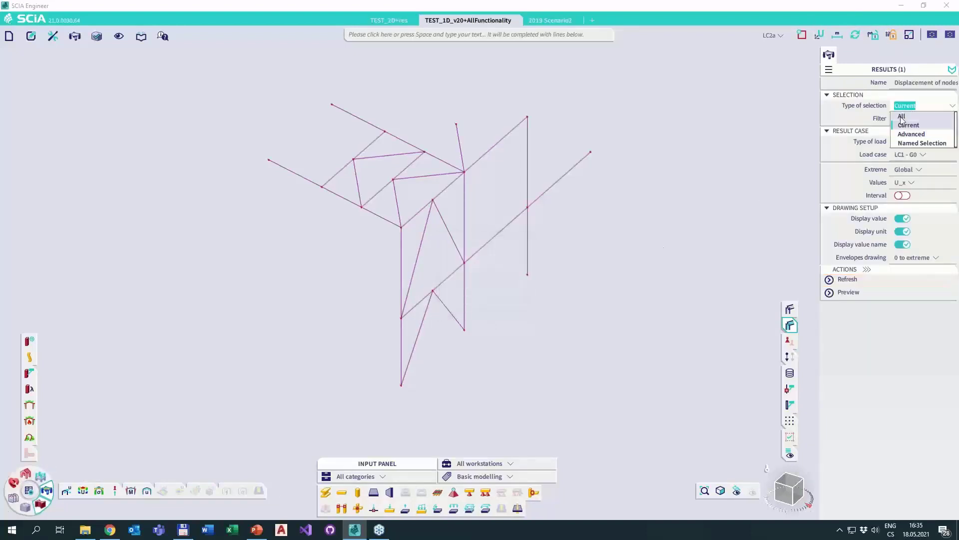
{"action": "left_click", "coordinate": [902, 117]}
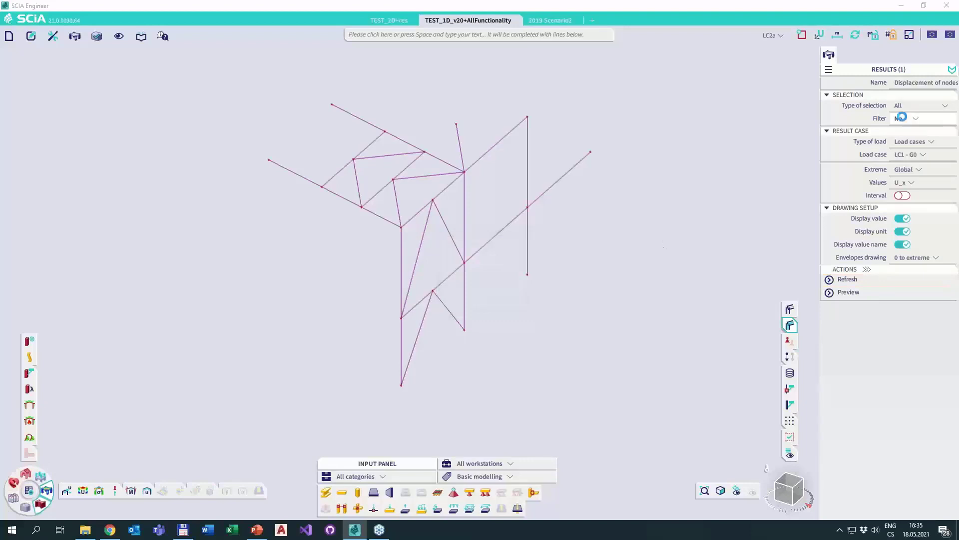
Display the 3D displacement results for load case LC2a - G.
{"action": "left_click", "coordinate": [84, 491]}
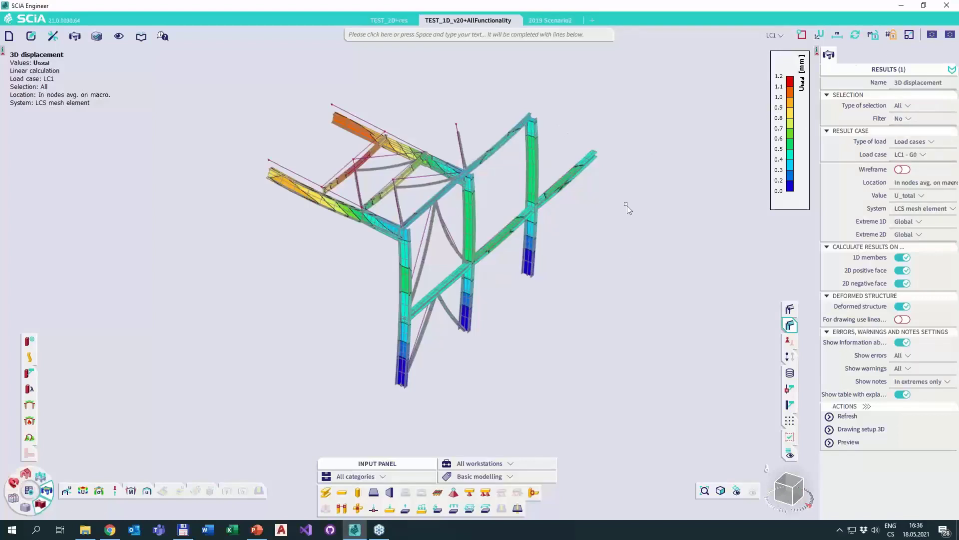
{"action": "left_click", "coordinate": [918, 154]}
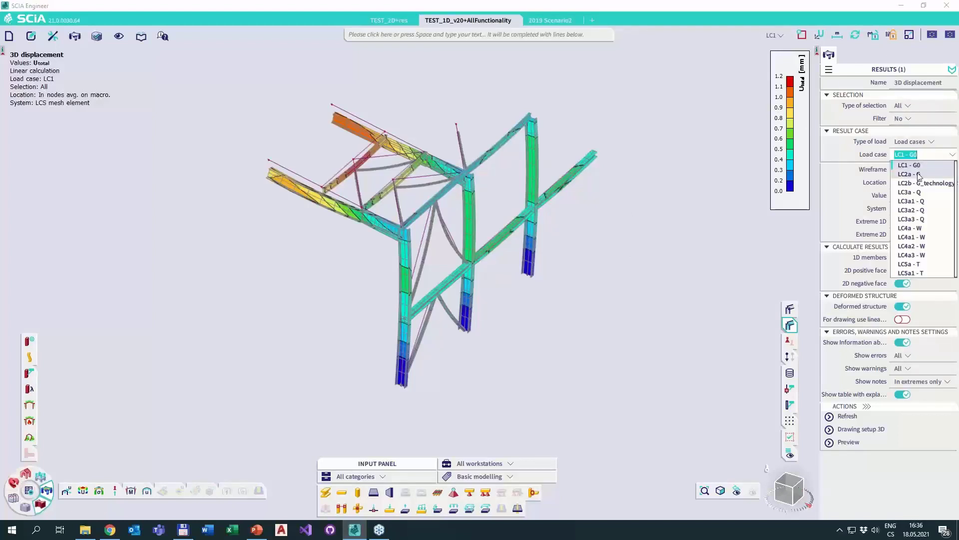
{"action": "left_click", "coordinate": [920, 175]}
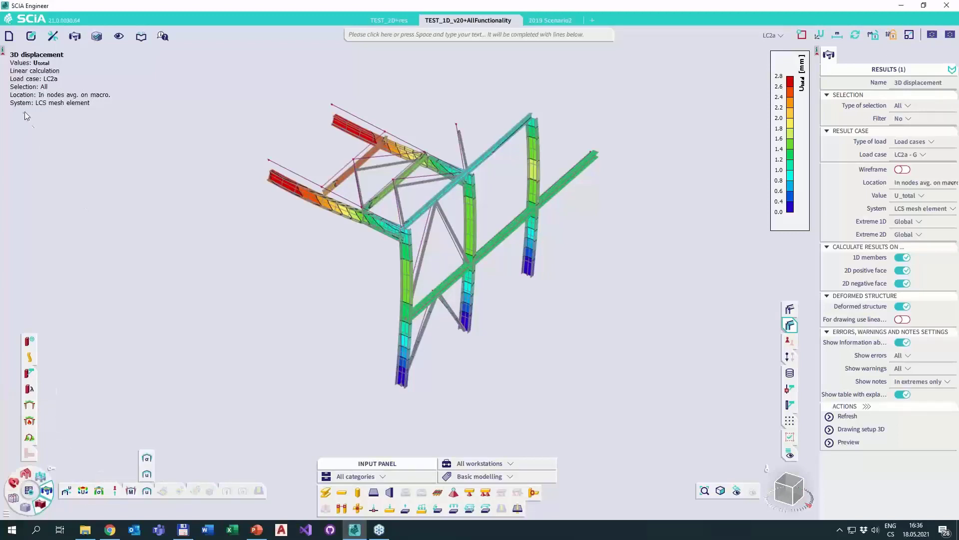
Display the EC-EN 1993 Steel check ULS results with the type of load set to Combinations.
{"action": "left_click", "coordinate": [31, 405]}
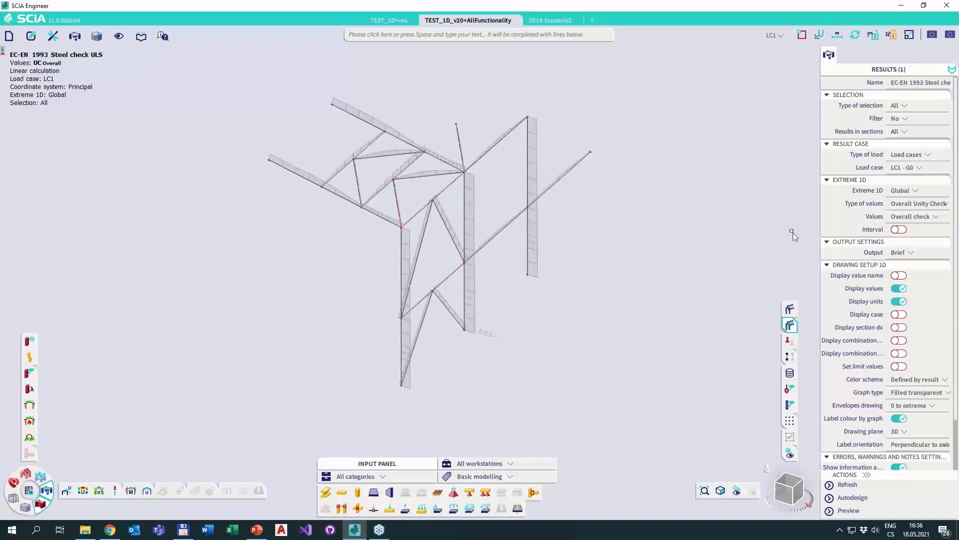
{"action": "left_click", "coordinate": [907, 154]}
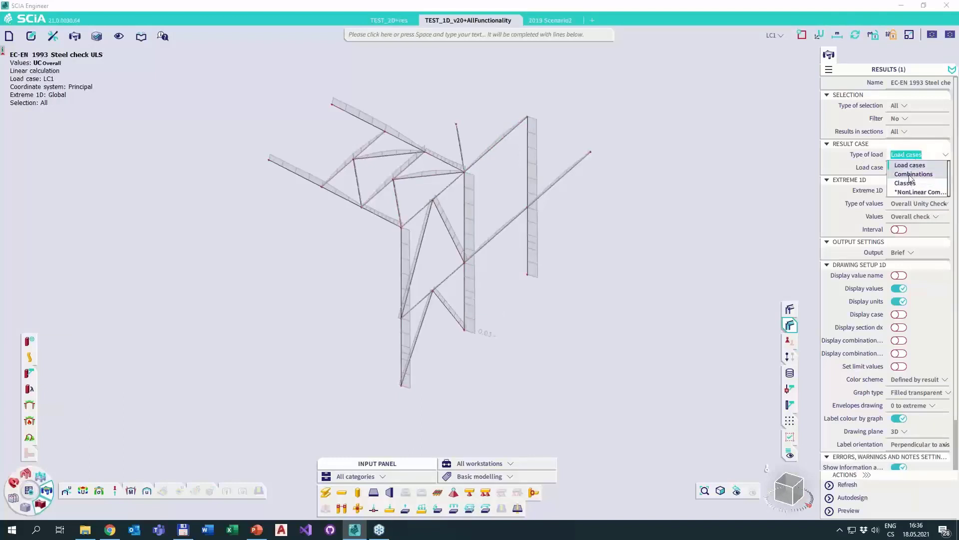
{"action": "left_click", "coordinate": [911, 174]}
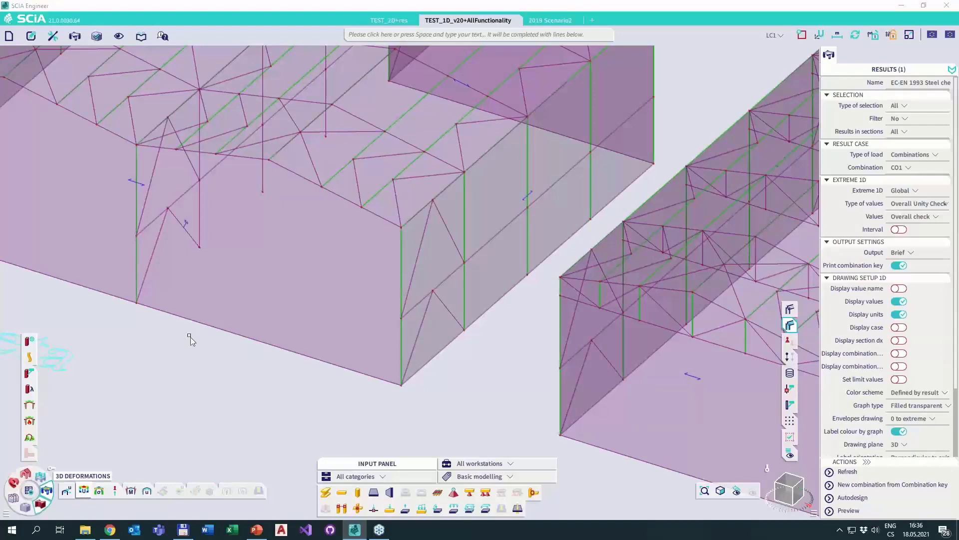
Display the 3D displacement results on the whole structure and cancel the running calculation partway.
{"action": "left_click", "coordinate": [84, 490]}
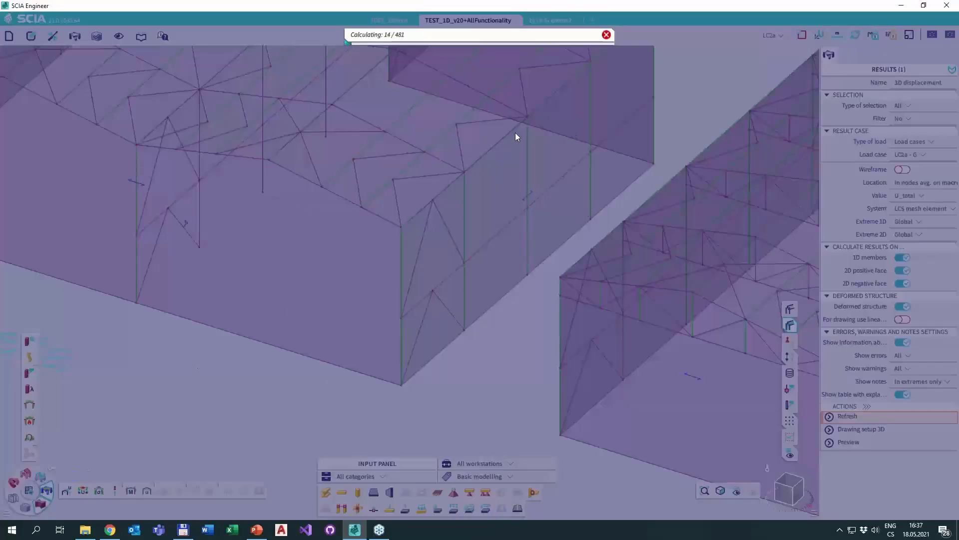
{"action": "left_click", "coordinate": [607, 34]}
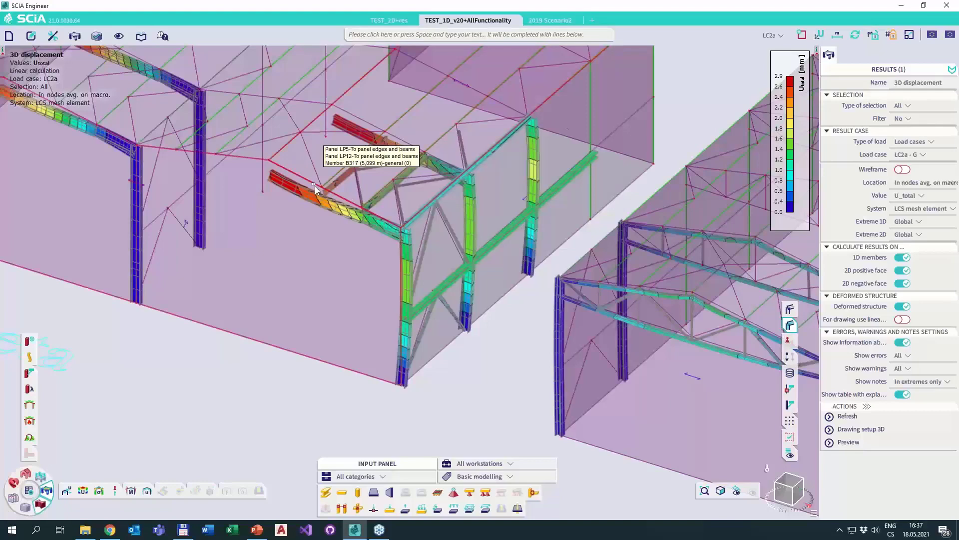
{"action": "middle_click_drag", "start_coordinate": [315, 186], "coordinate": [430, 236]}
{"action": "scroll", "coordinate": [429, 233], "scroll_direction": "down", "scroll_amount": 2}
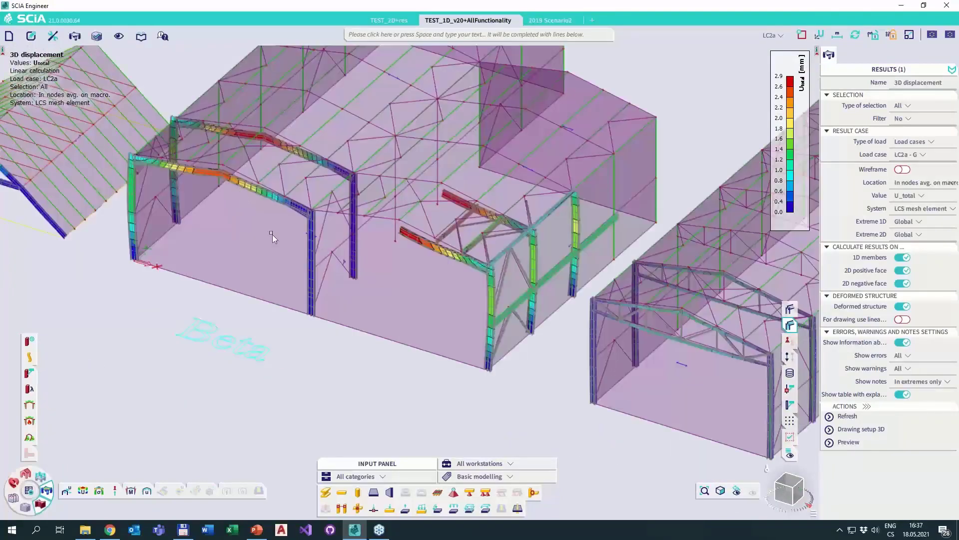
Exaggerate the deformed shape with the result data scale, and set that scale to 1.
{"action": "middle_click_drag", "start_coordinate": [259, 234], "coordinate": [531, 166]}
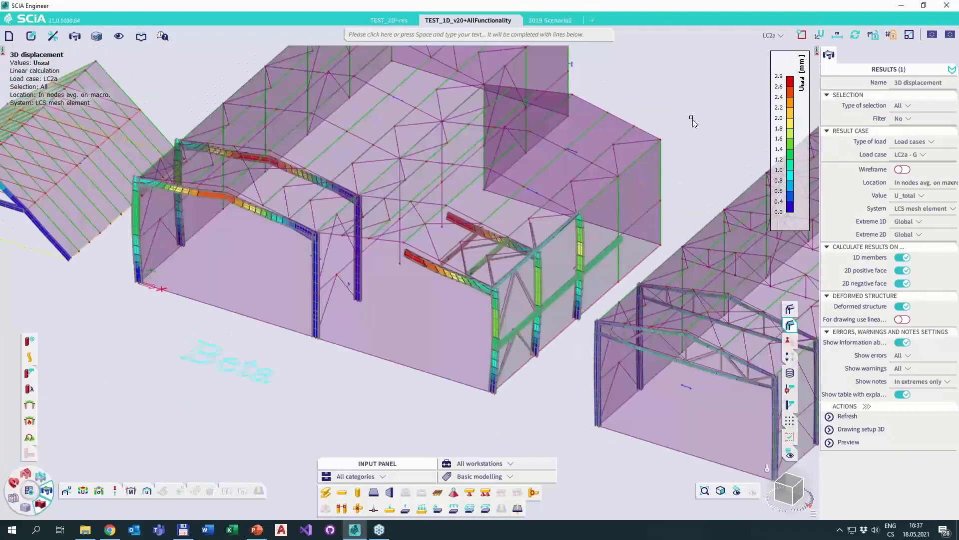
{"action": "left_click", "coordinate": [887, 37]}
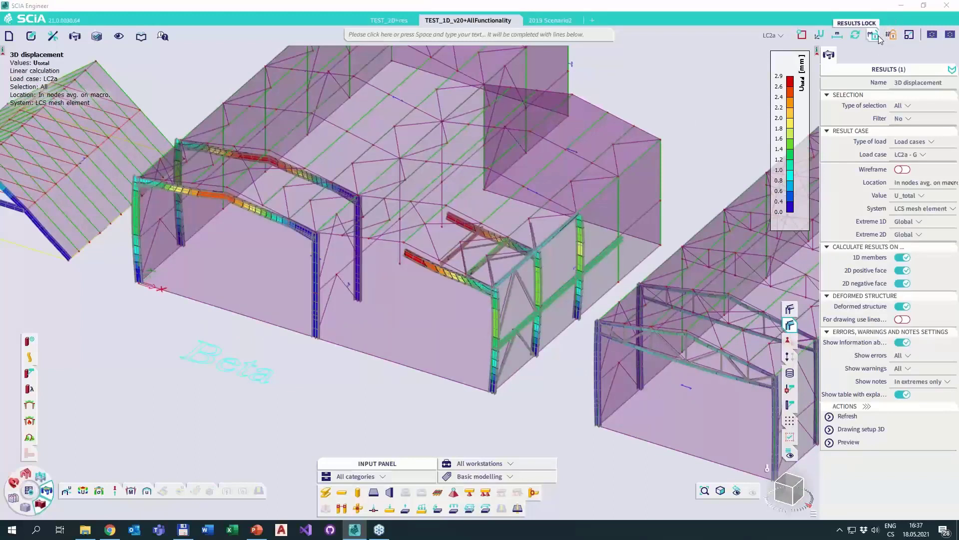
{"action": "left_click", "coordinate": [905, 37]}
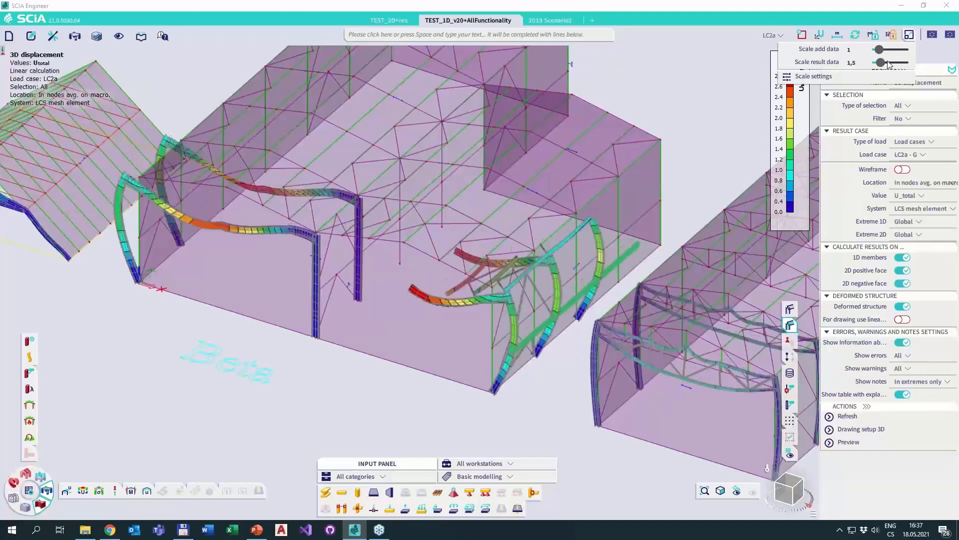
{"action": "left_click", "coordinate": [885, 63]}
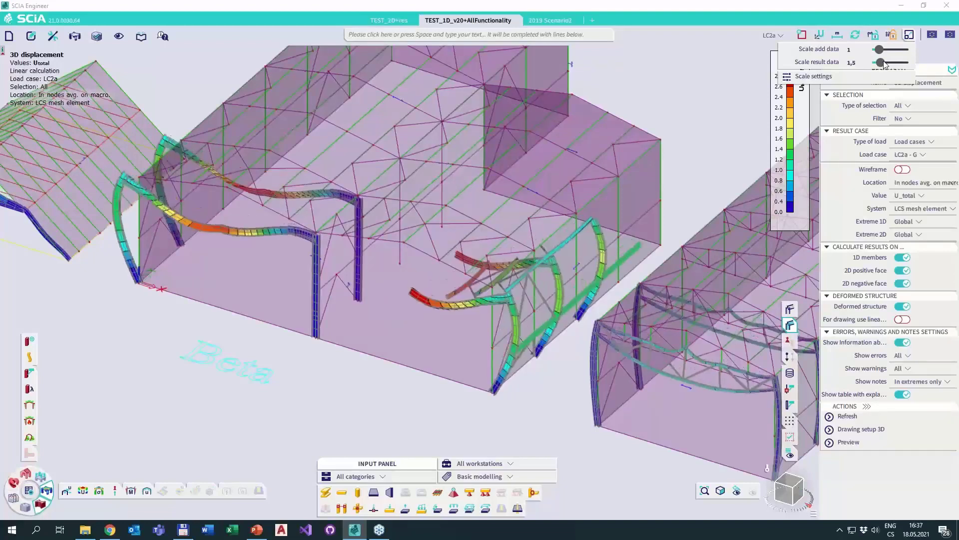
{"action": "double_click", "coordinate": [852, 62]}
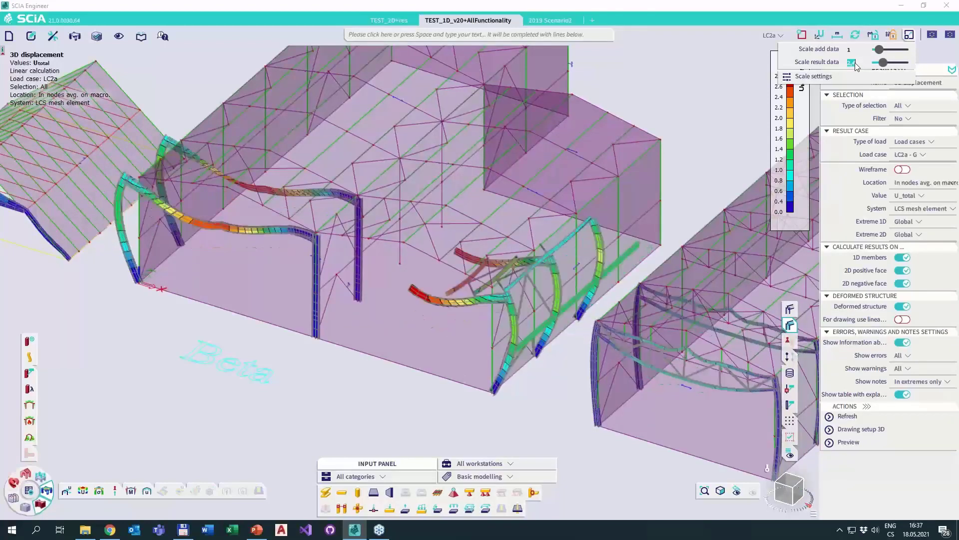
{"action": "type", "text": "1"}
Look through the available coordinate system, snapping and active load case options.
{"action": "left_click", "coordinate": [819, 35]}
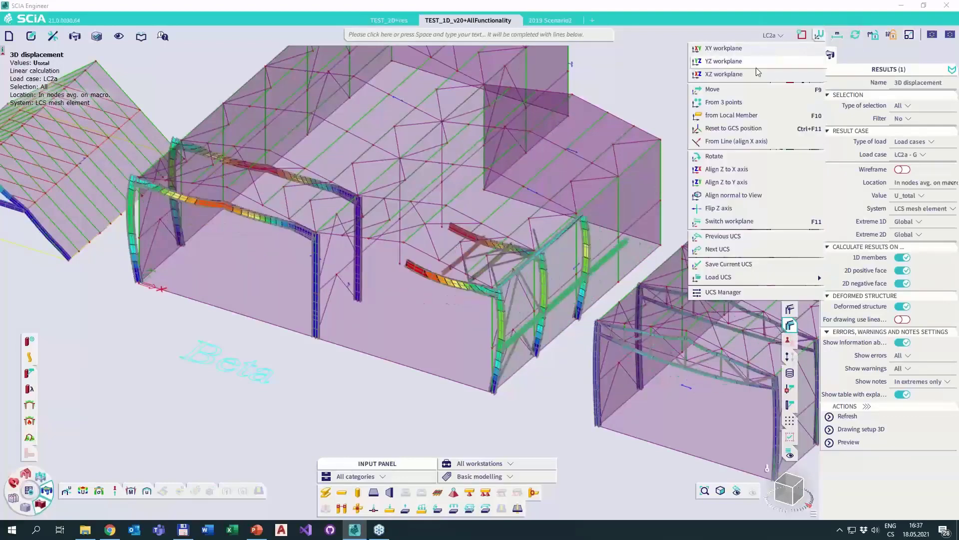
{"action": "left_click", "coordinate": [802, 34]}
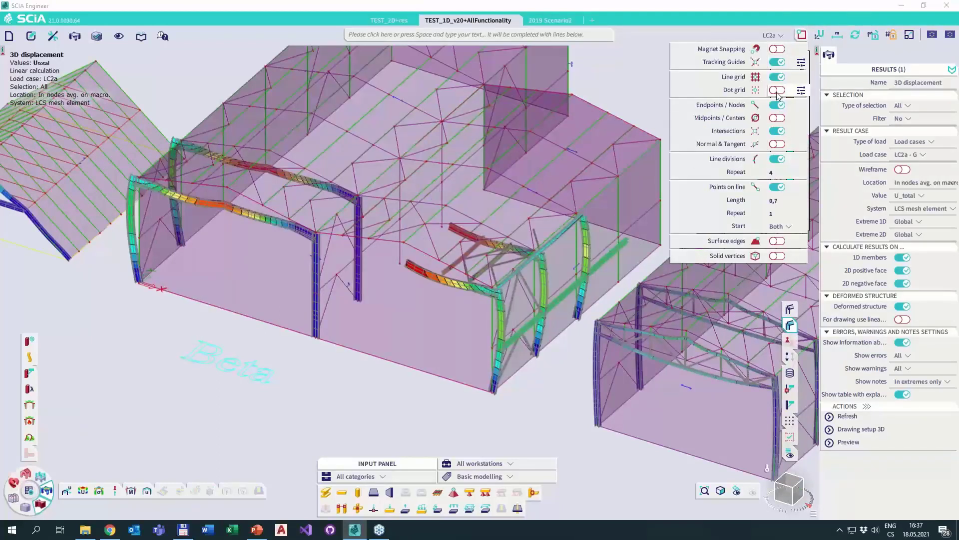
{"action": "left_click", "coordinate": [772, 35]}
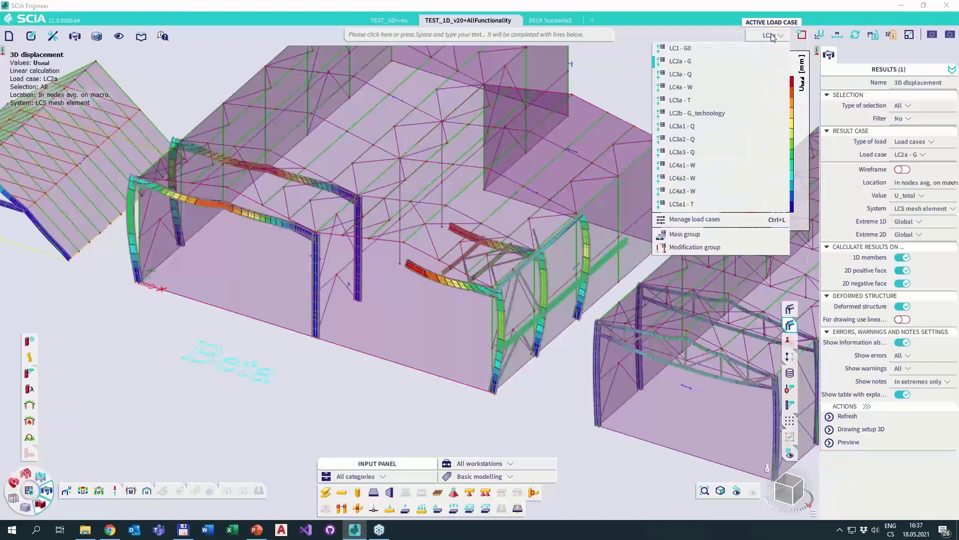
Turn on the display of loads and switch the active load case to LC3a - Q and on to LC4a - W.
{"action": "left_click", "coordinate": [790, 355]}
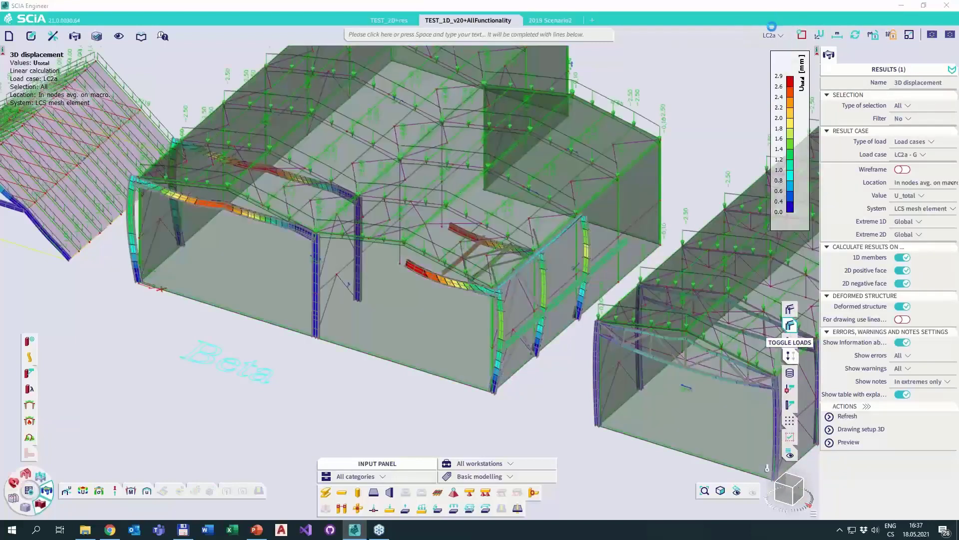
{"action": "left_click", "coordinate": [772, 37]}
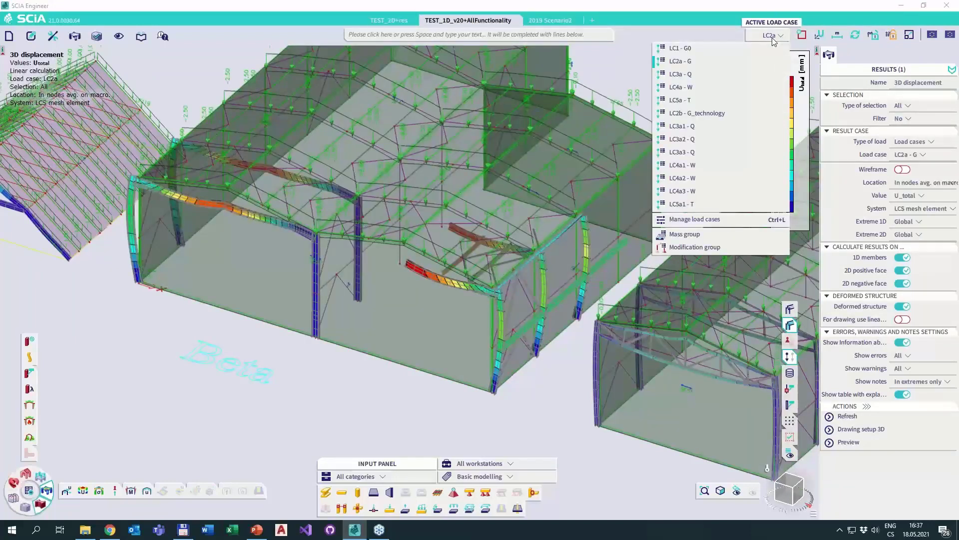
{"action": "left_click", "coordinate": [716, 75]}
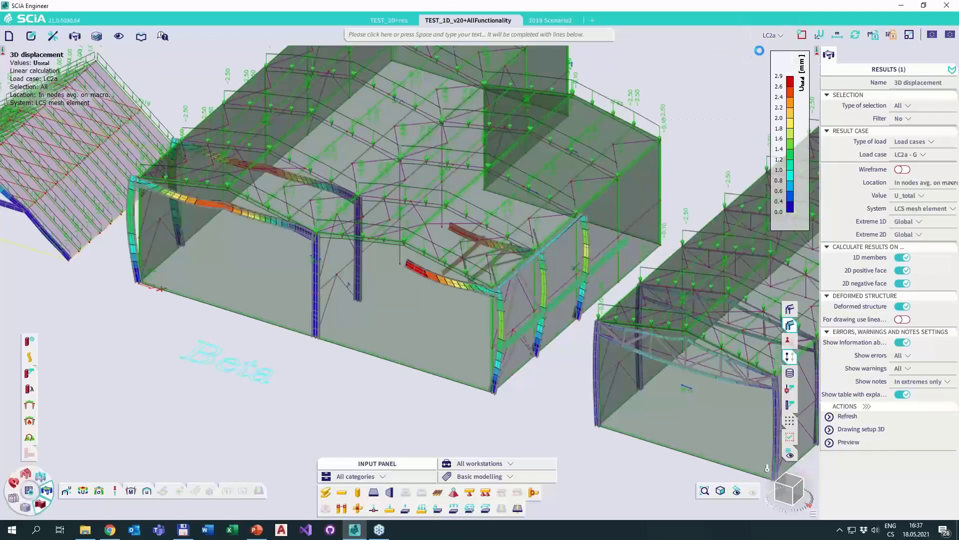
{"action": "left_click", "coordinate": [777, 37]}
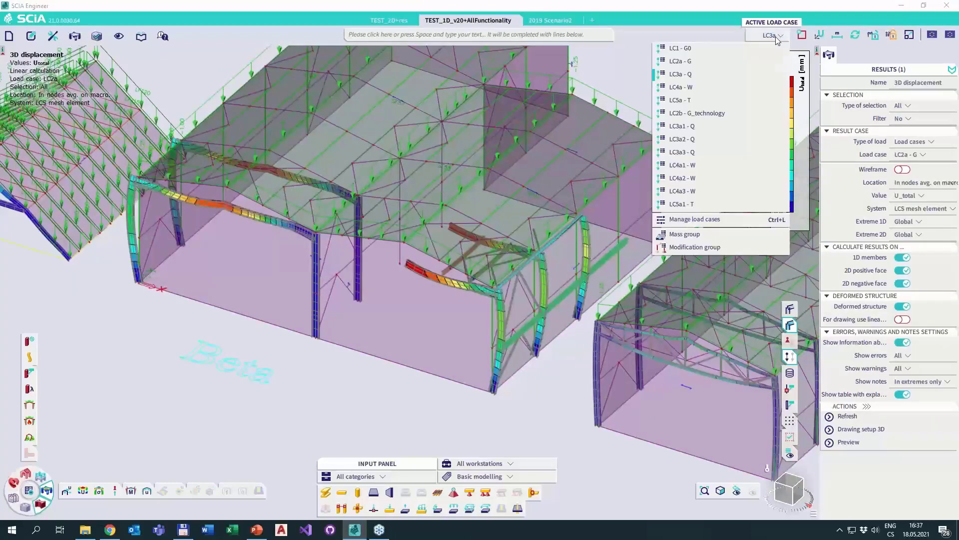
{"action": "left_click", "coordinate": [714, 85]}
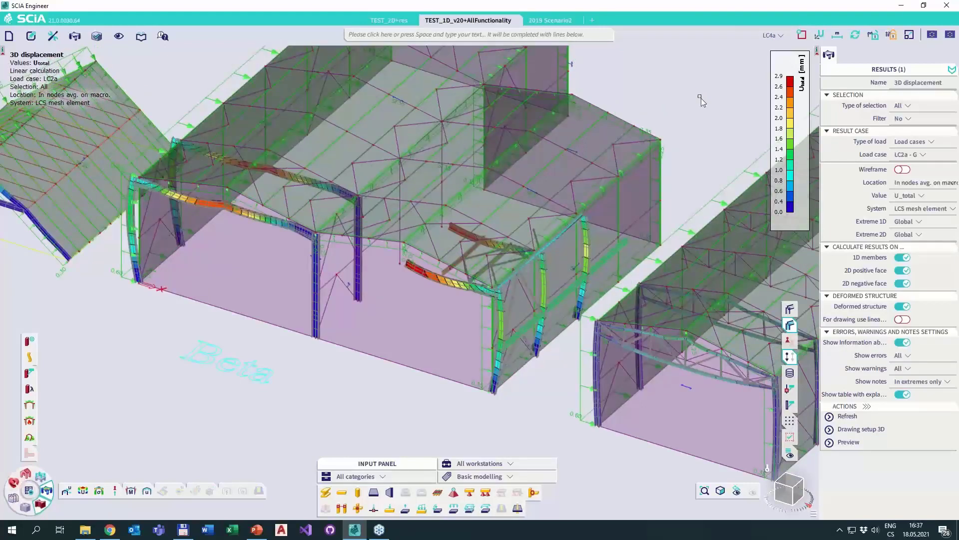
Make LC2b - G_technology the active load case so its loads are drawn on the structure.
{"action": "left_click", "coordinate": [777, 36]}
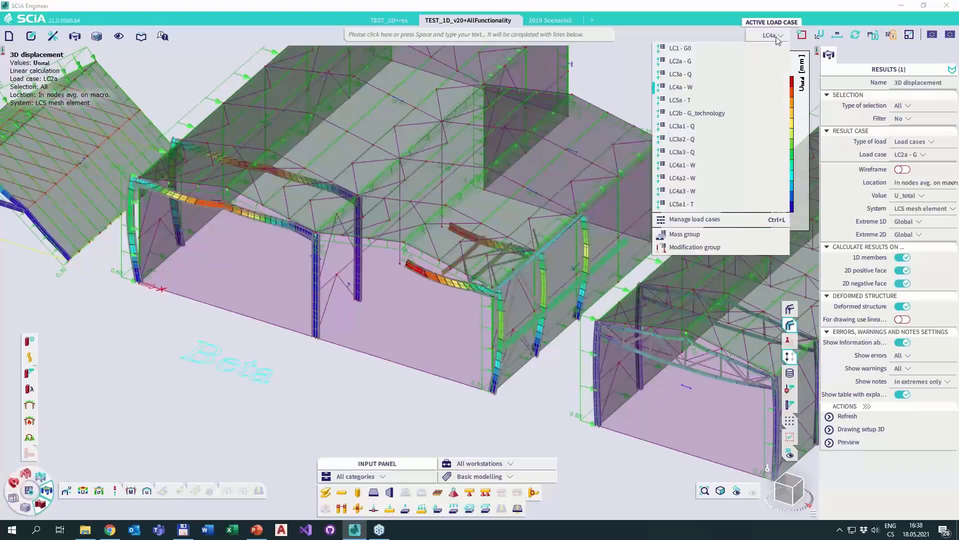
{"action": "left_click", "coordinate": [720, 113]}
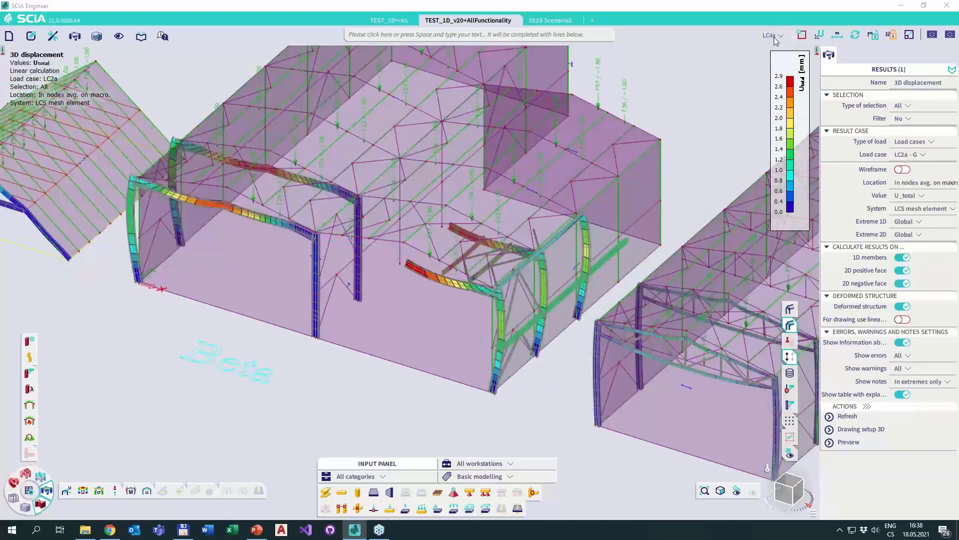
{"action": "left_click", "coordinate": [776, 39]}
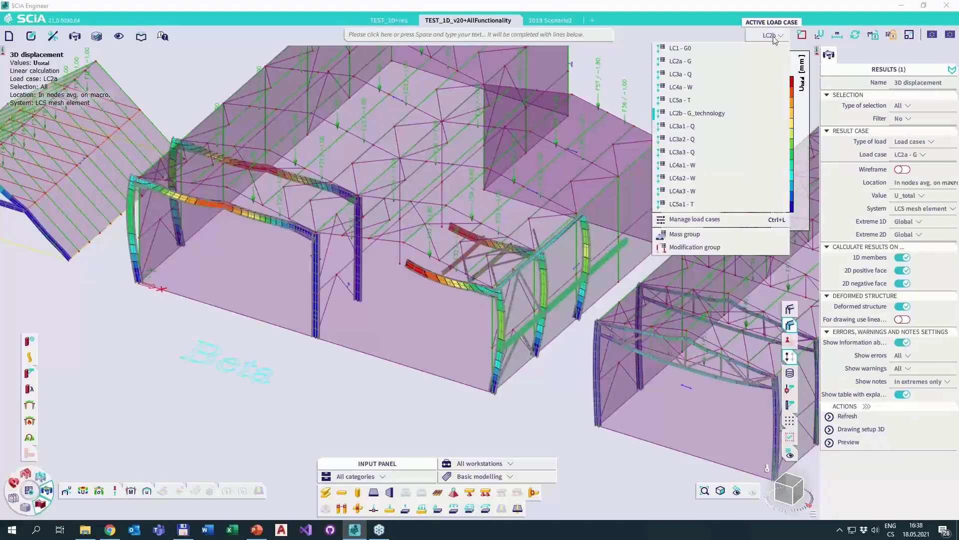
{"action": "left_click", "coordinate": [622, 66]}
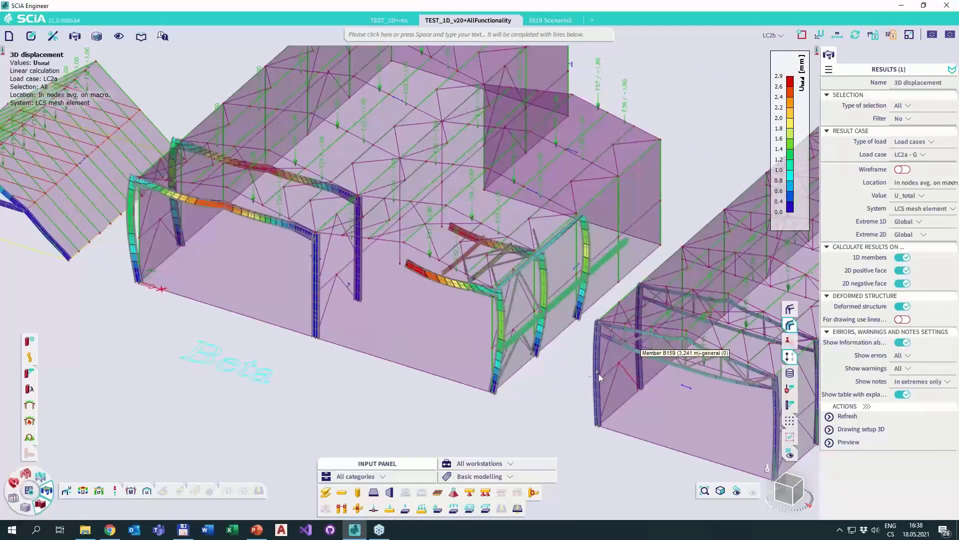
{"action": "middle_click_drag", "start_coordinate": [532, 355], "coordinate": [470, 290]}
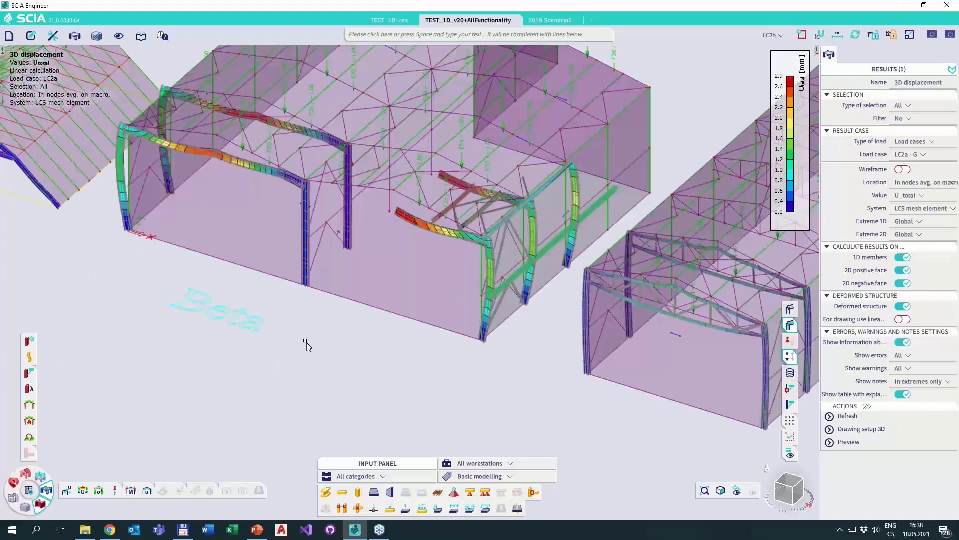
{"action": "right_click", "coordinate": [307, 344]}
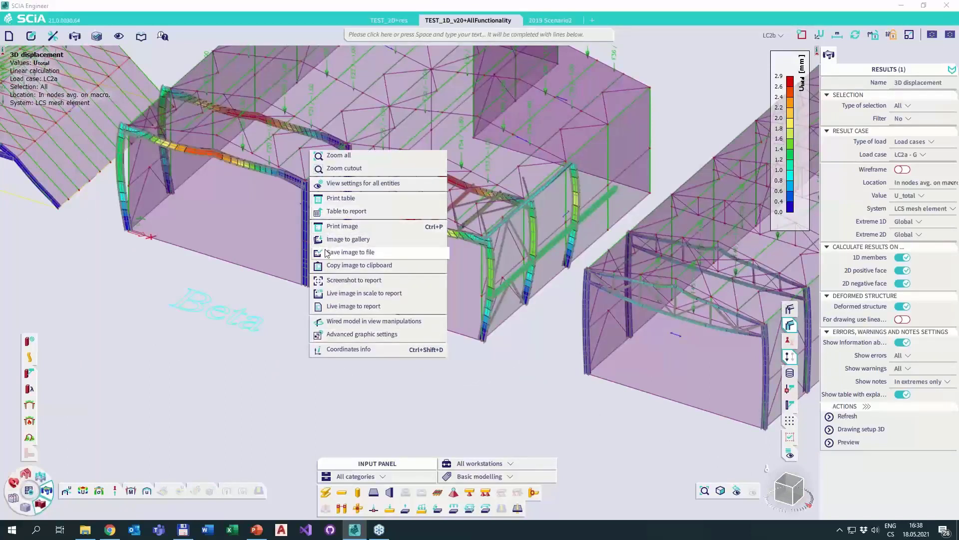
{"action": "left_click", "coordinate": [225, 377]}
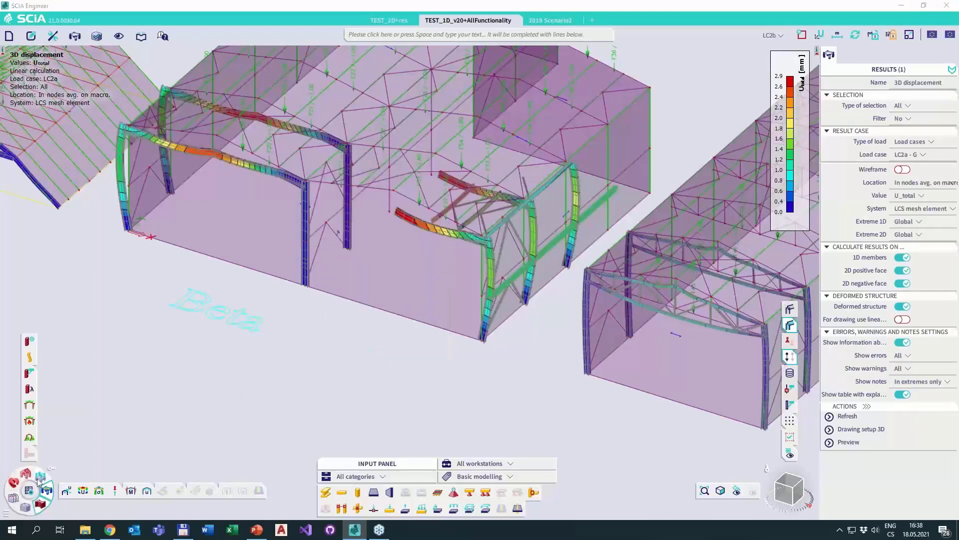
Create and open a new engineering report, and close the Engineering report manager.
{"action": "left_click", "coordinate": [25, 508]}
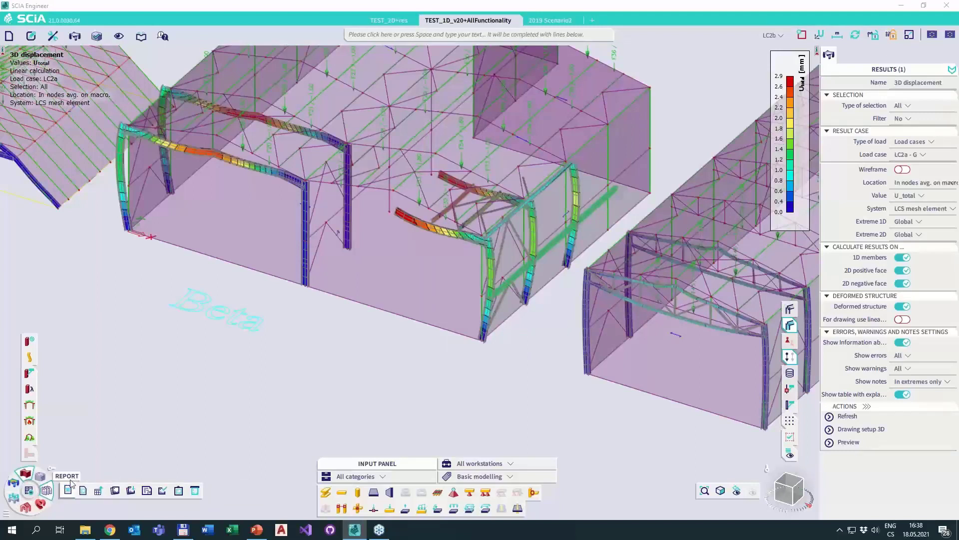
{"action": "left_click", "coordinate": [67, 490]}
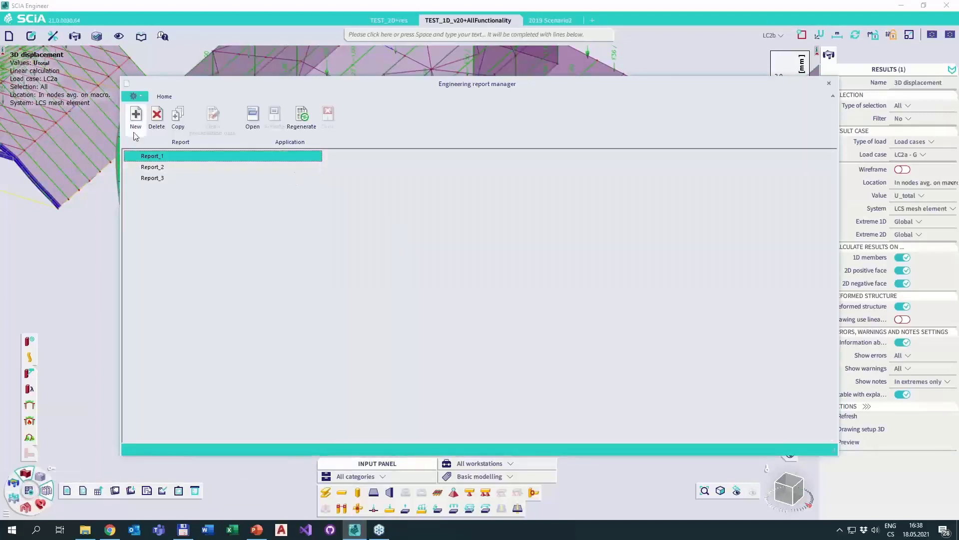
{"action": "double_click", "coordinate": [187, 191]}
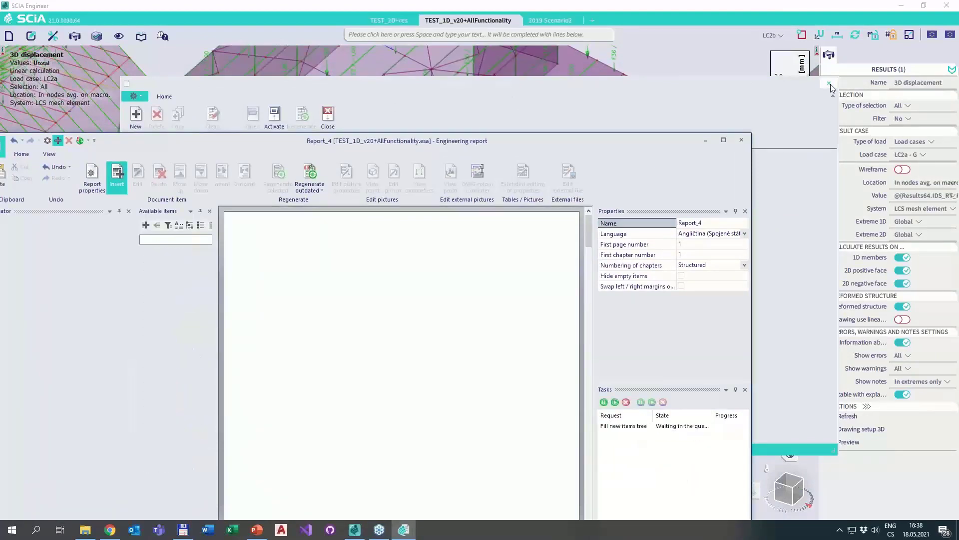
{"action": "left_click", "coordinate": [830, 83]}
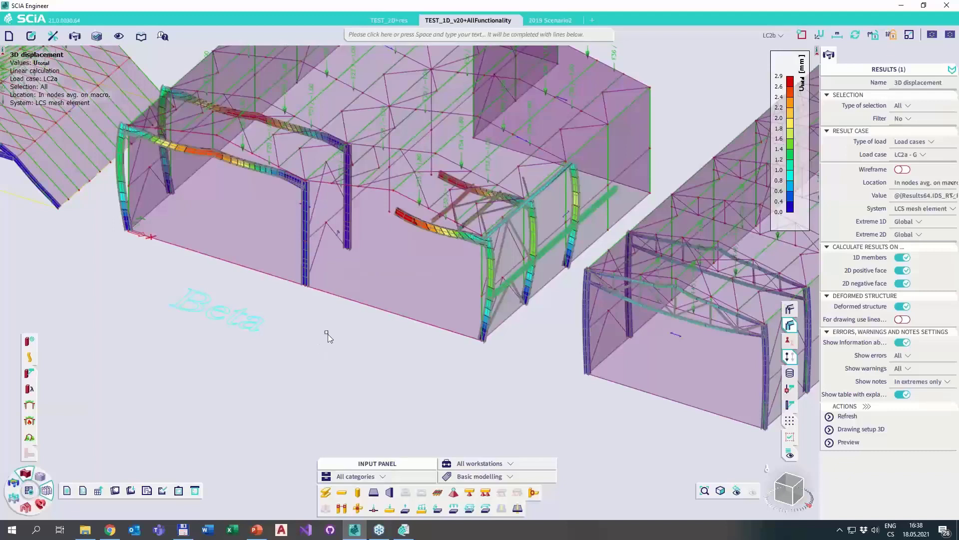
Insert the current 3D displacement view into Report_4 as a live image.
{"action": "right_click", "coordinate": [301, 315]}
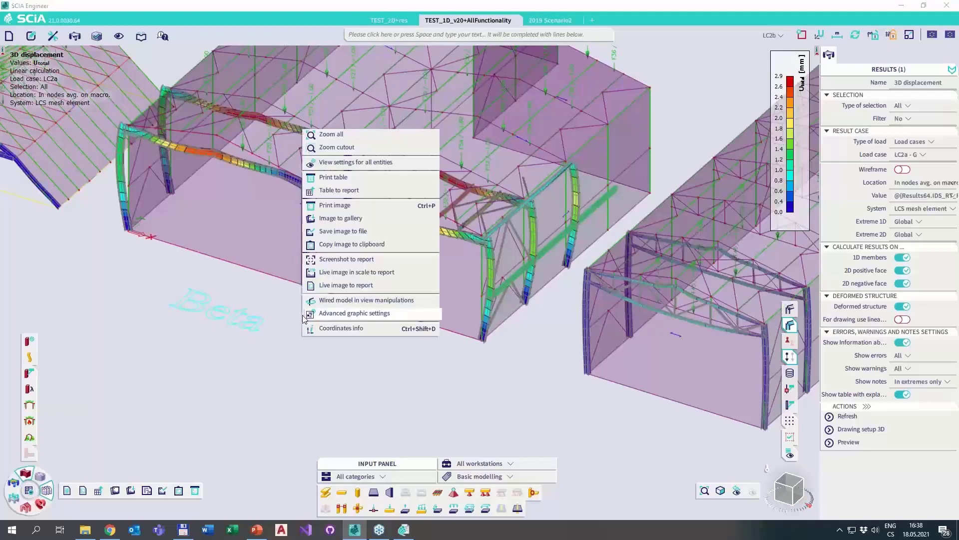
{"action": "left_click", "coordinate": [110, 496]}
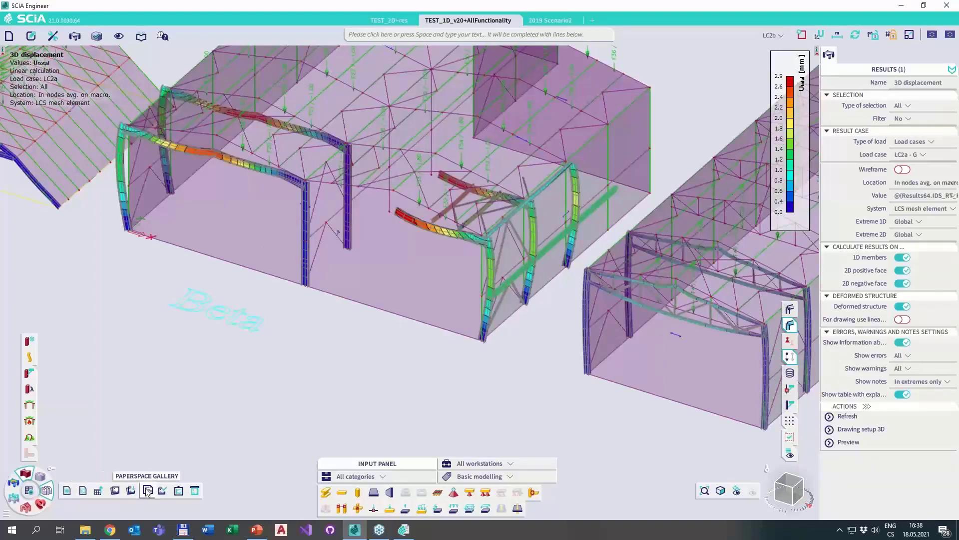
{"action": "right_click", "coordinate": [307, 310]}
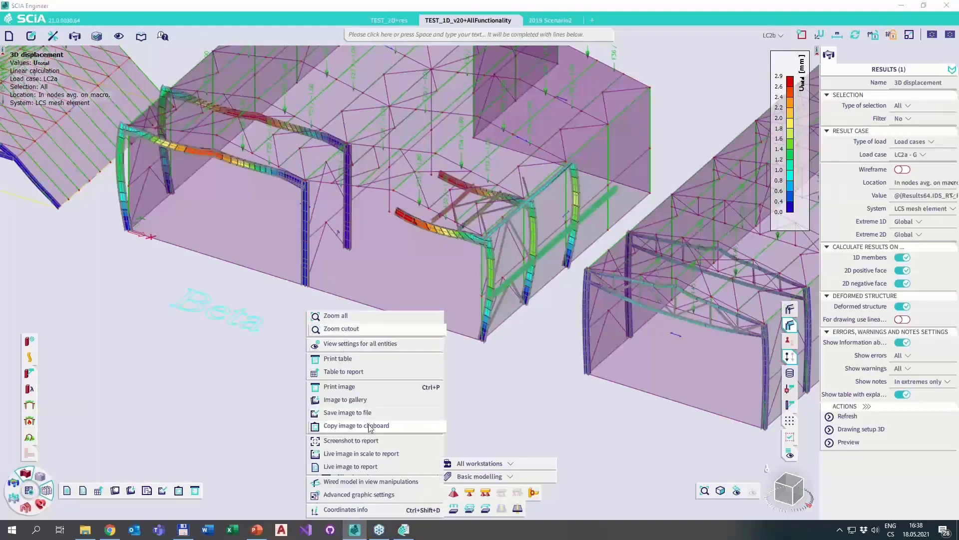
{"action": "left_click", "coordinate": [377, 467]}
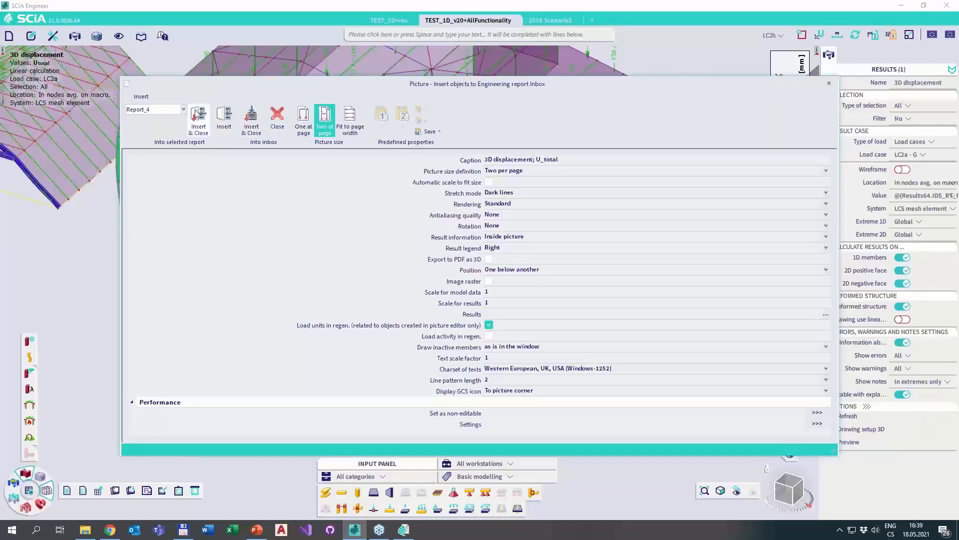
{"action": "left_click", "coordinate": [199, 118]}
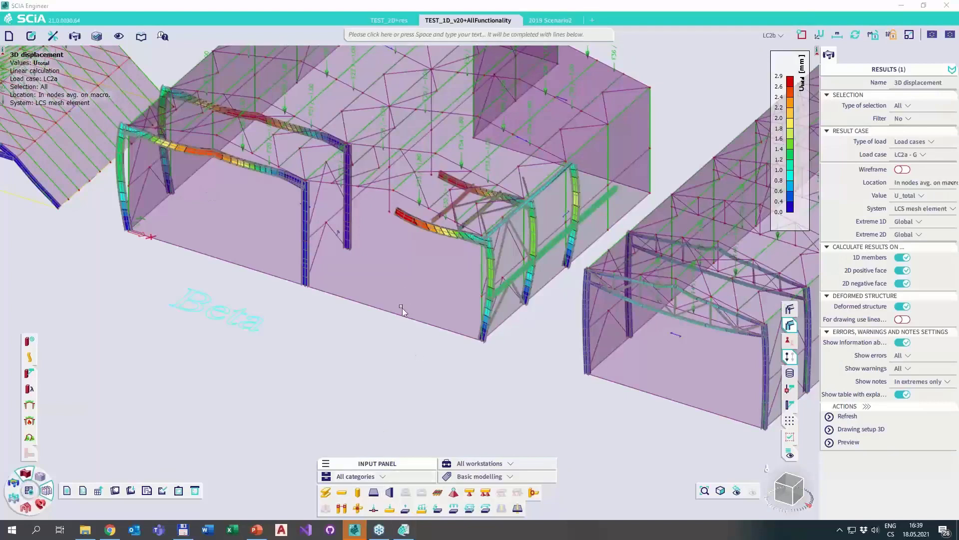
Check the inserted 3D displacement picture in the Report_4 window and return to the model.
{"action": "left_click", "coordinate": [404, 530]}
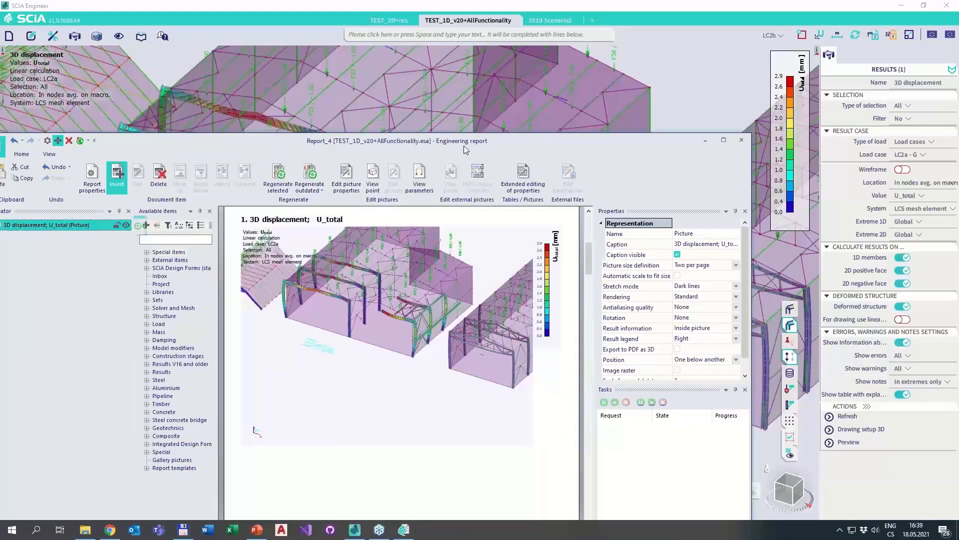
{"action": "left_click_drag", "start_coordinate": [464, 145], "coordinate": [575, 74]}
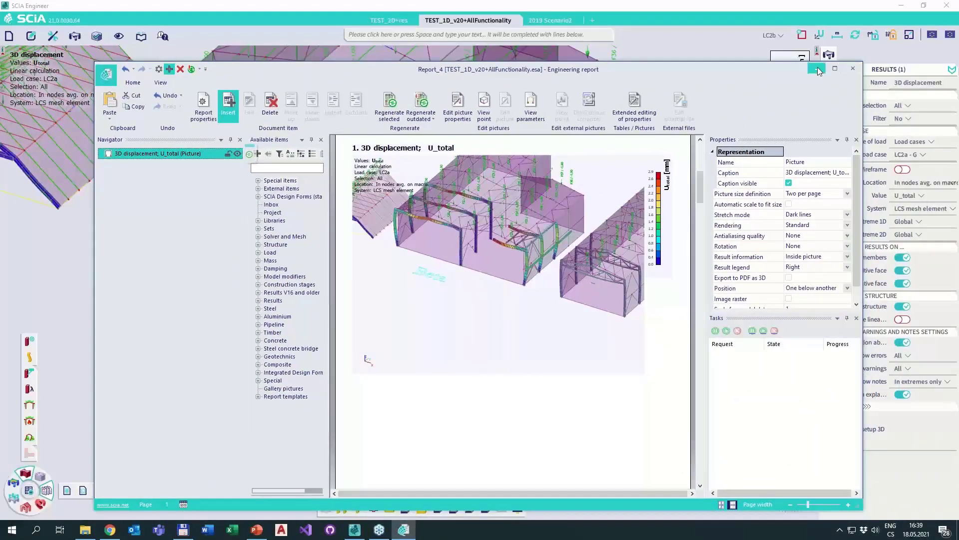
{"action": "left_click", "coordinate": [818, 71]}
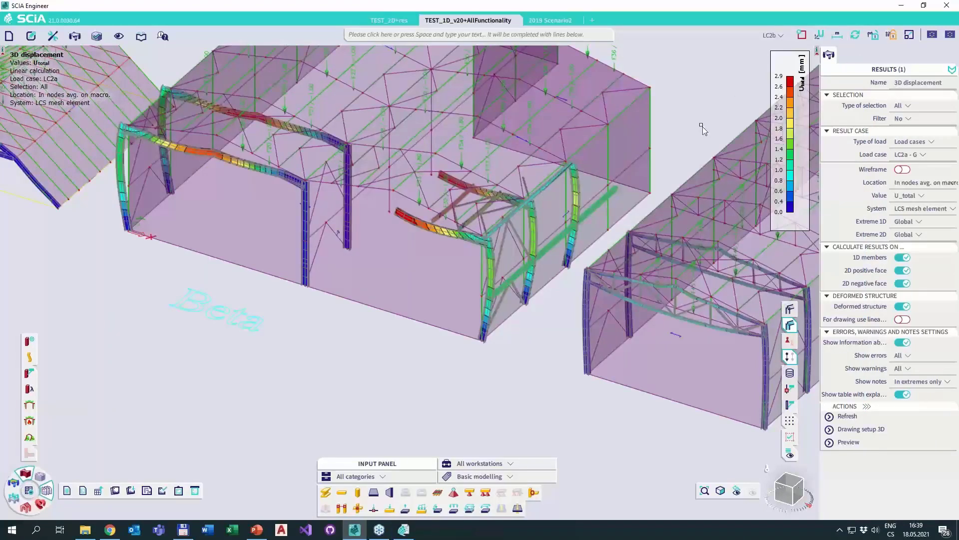
{"action": "scroll", "coordinate": [664, 135], "scroll_direction": "down", "scroll_amount": 5}
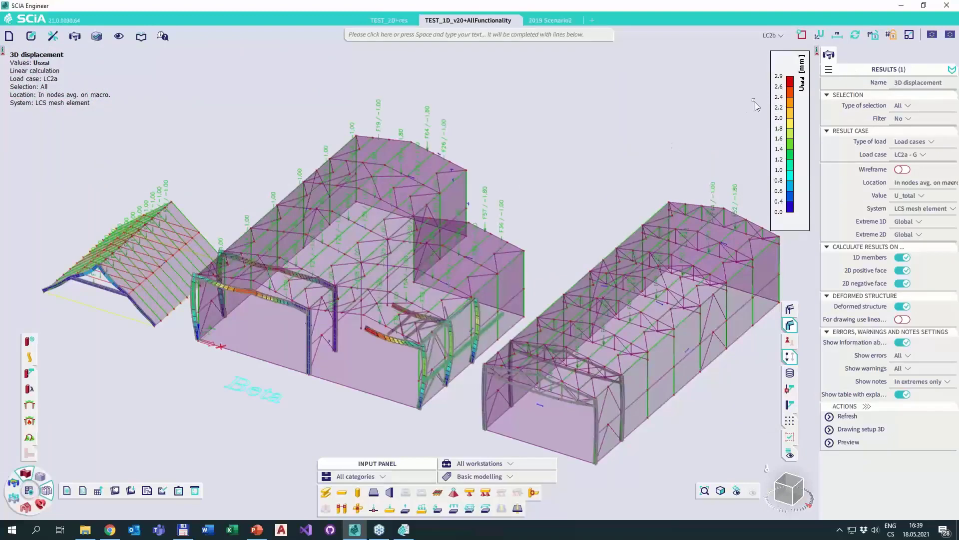
{"action": "middle_click_drag", "start_coordinate": [434, 234], "coordinate": [469, 185]}
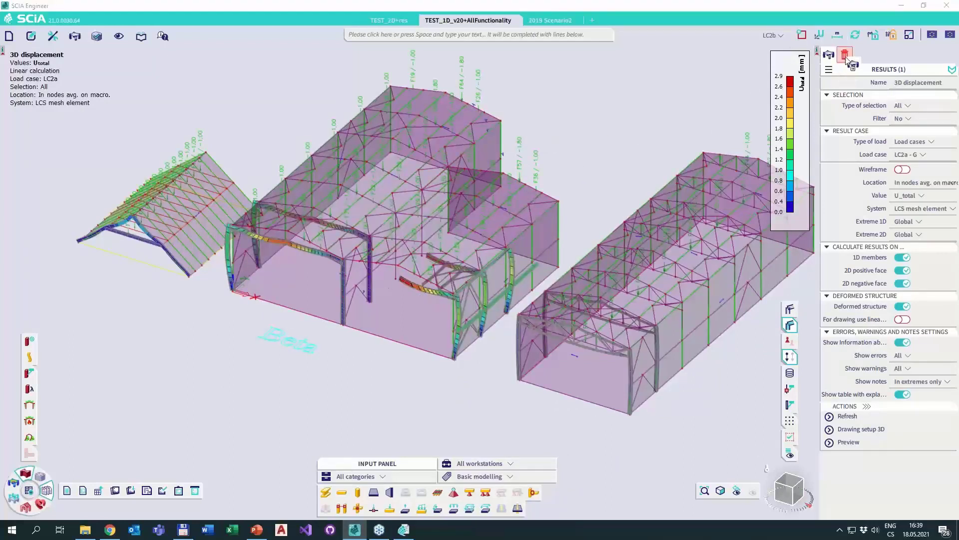
Close the 3D displacement result and insert the LC2b load view of the structure into Report_4 as a live image.
{"action": "left_click", "coordinate": [845, 54]}
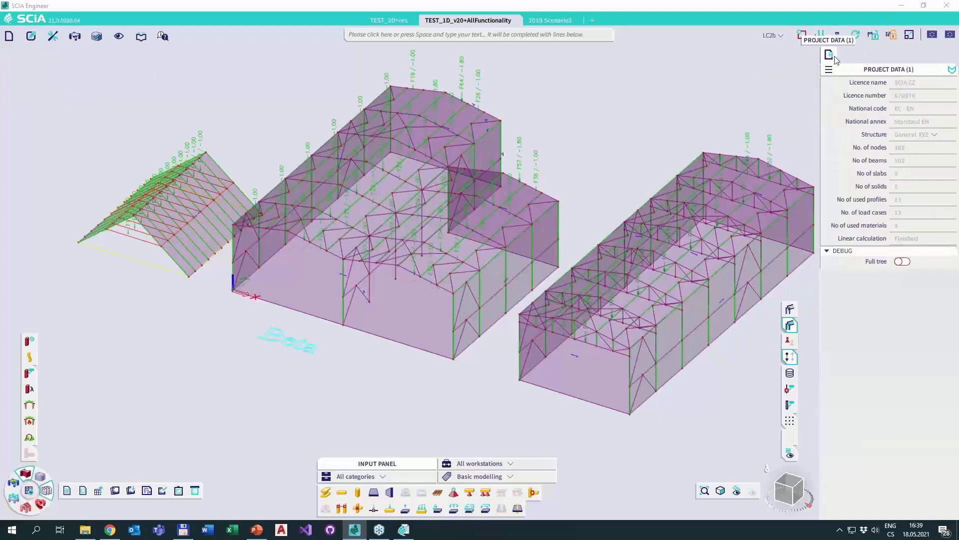
{"action": "middle_click_drag", "start_coordinate": [357, 345], "coordinate": [322, 394]}
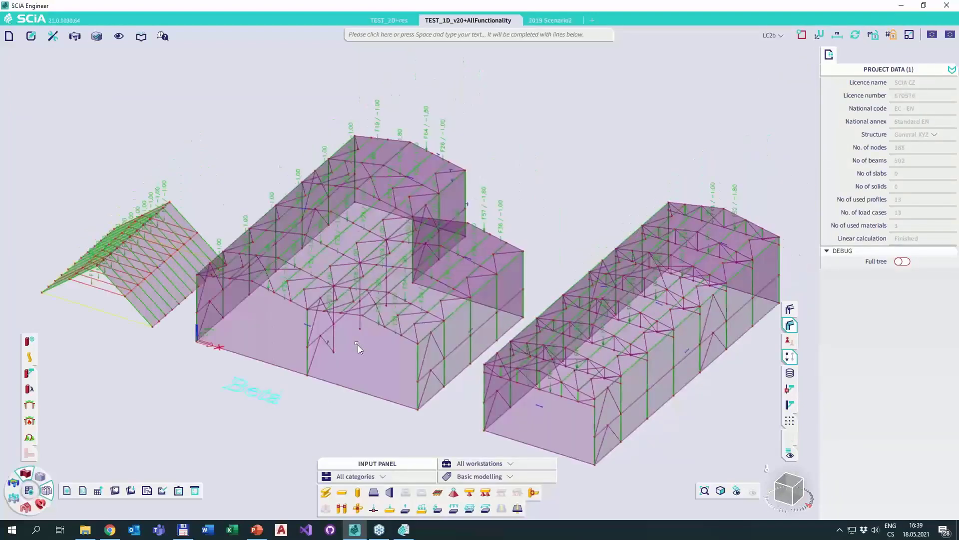
{"action": "right_click", "coordinate": [505, 158]}
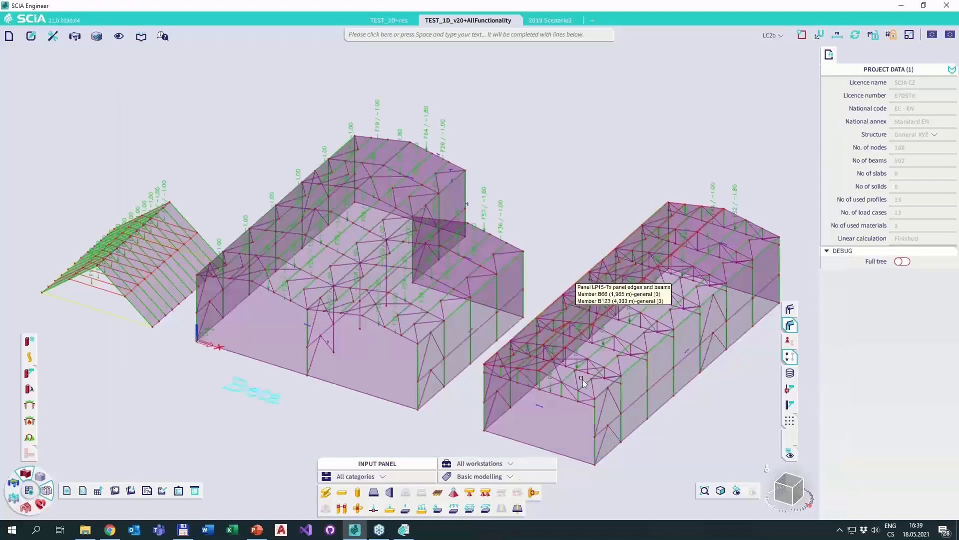
Check the 3D displacement and LC2b load pictures in Report_4, and close the report window.
{"action": "left_click", "coordinate": [404, 534]}
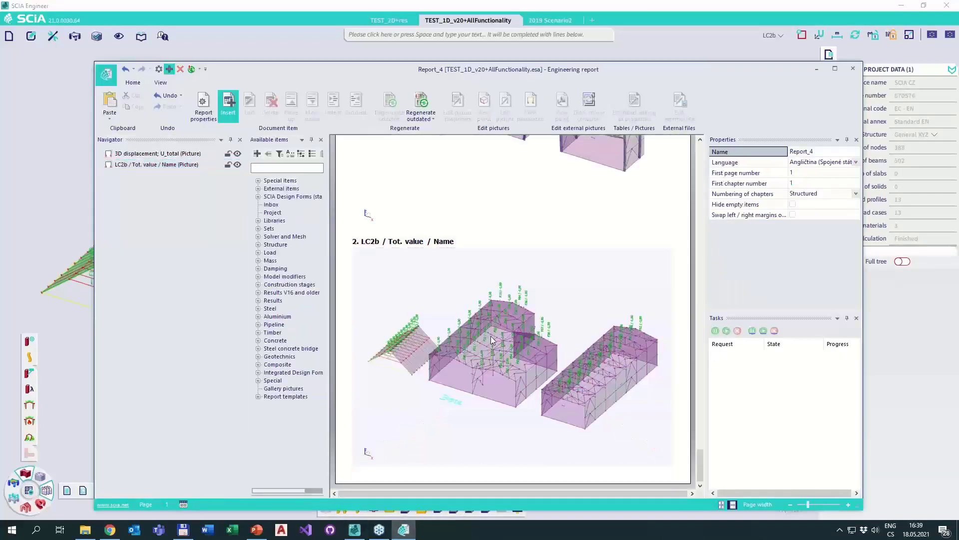
{"action": "scroll", "coordinate": [494, 340], "scroll_direction": "up", "scroll_amount": 3}
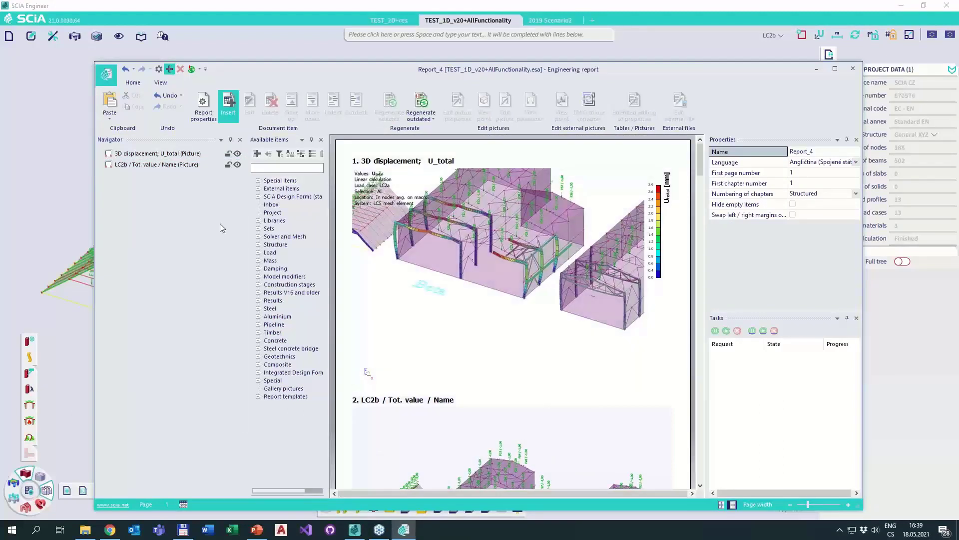
{"action": "left_click", "coordinate": [149, 199]}
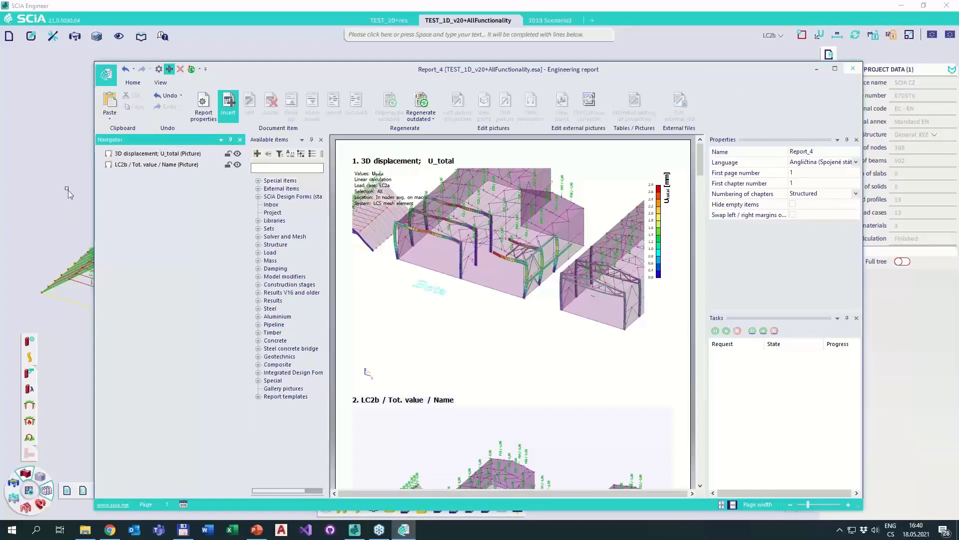
{"action": "left_click", "coordinate": [734, 54]}
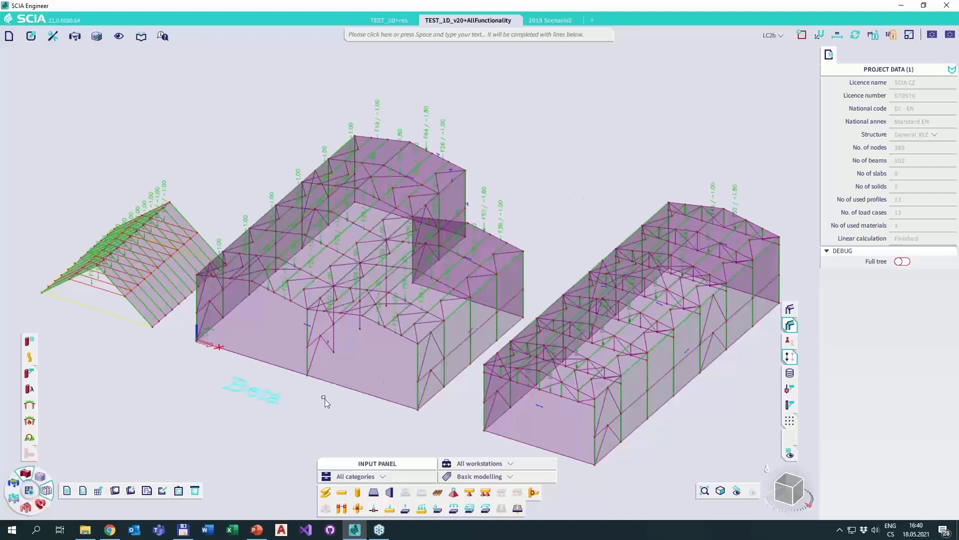
{"action": "left_click", "coordinate": [118, 36]}
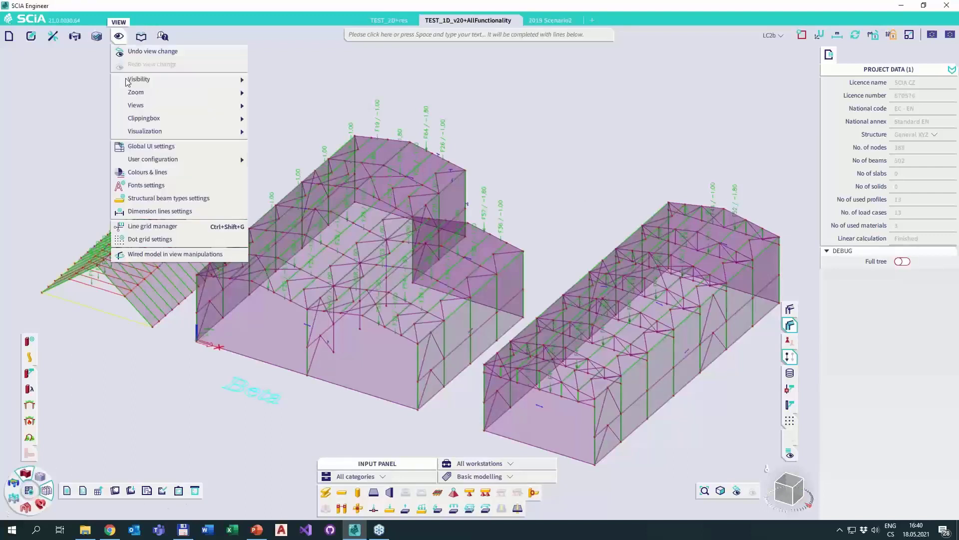
{"action": "left_click", "coordinate": [195, 370]}
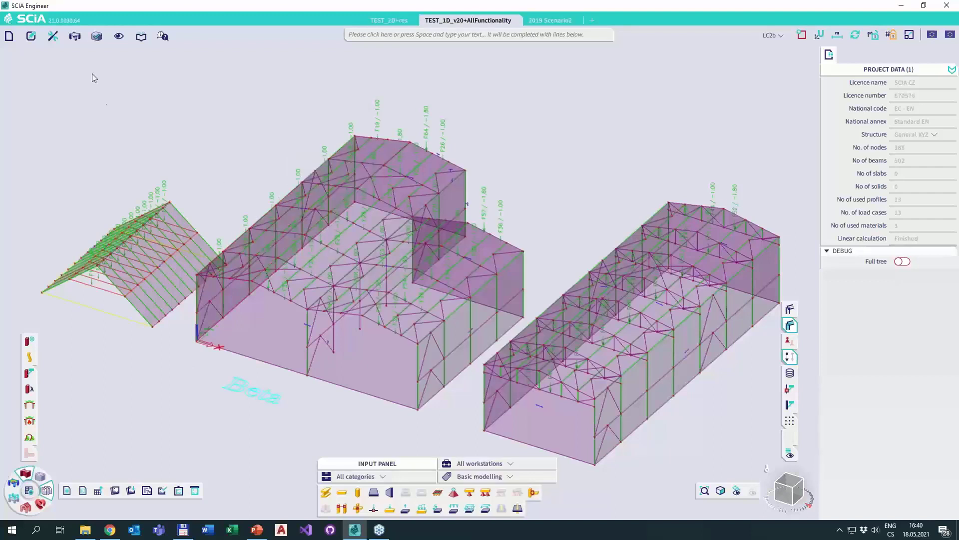
{"action": "left_click", "coordinate": [77, 36]}
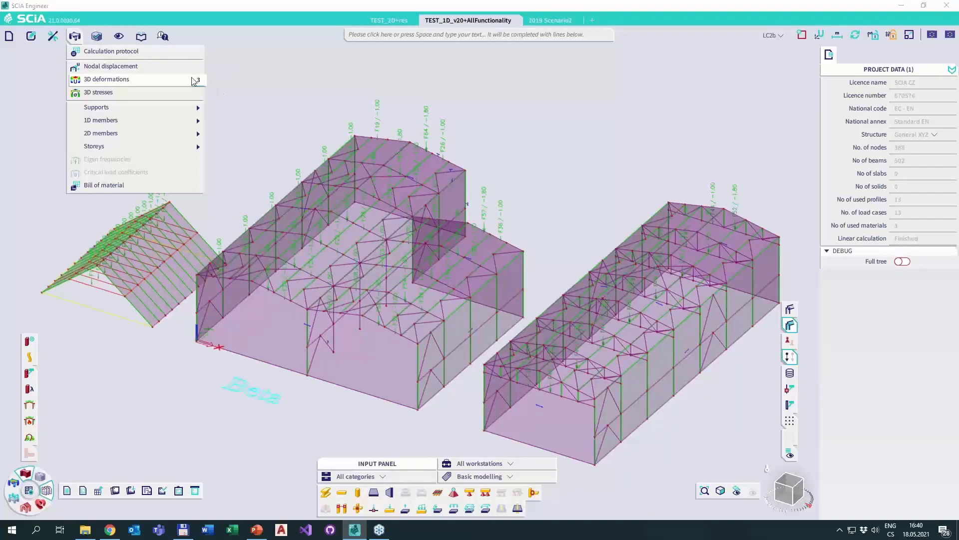
{"action": "left_click", "coordinate": [267, 85]}
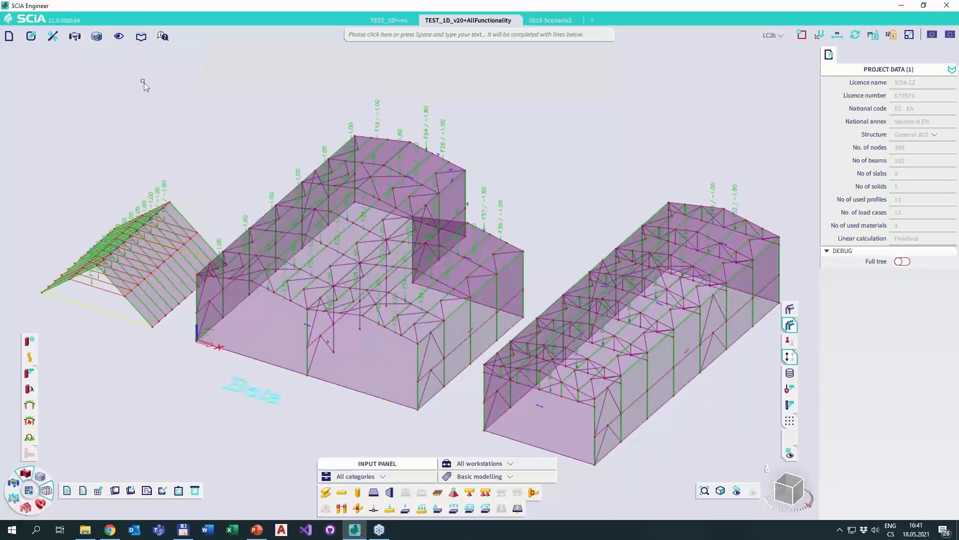
{"action": "left_click", "coordinate": [73, 37]}
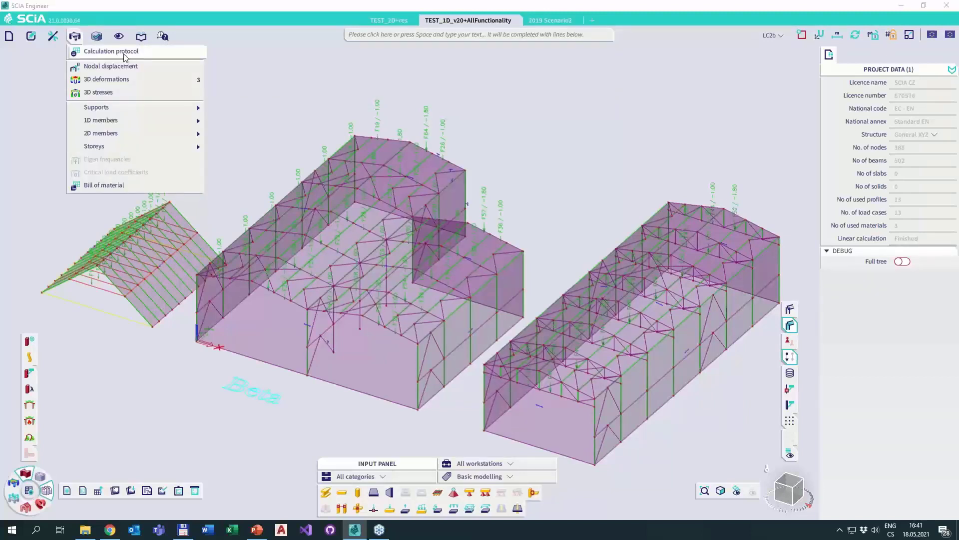
{"action": "left_click", "coordinate": [299, 101]}
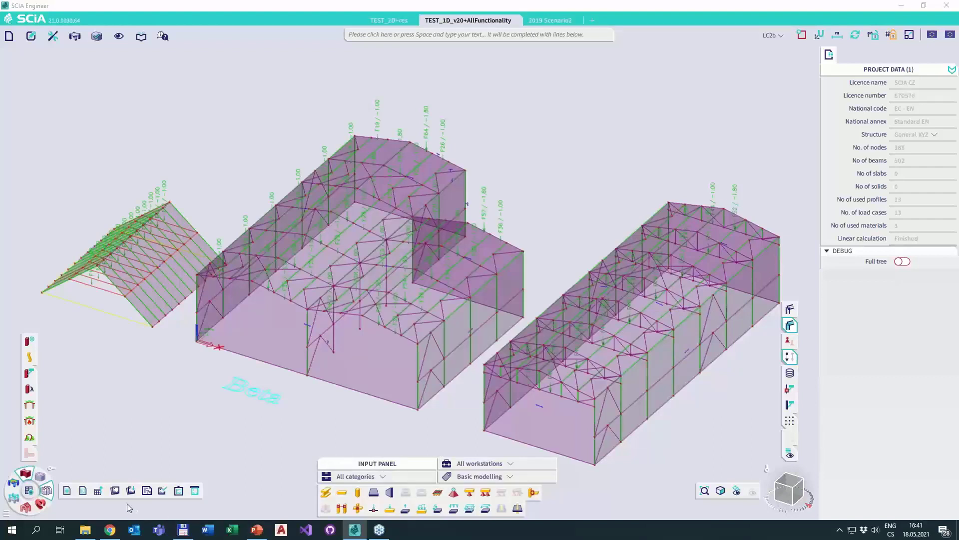
Filter the input panel's commands to the Structure, Loads and Steel workstations.
{"action": "left_click", "coordinate": [479, 465]}
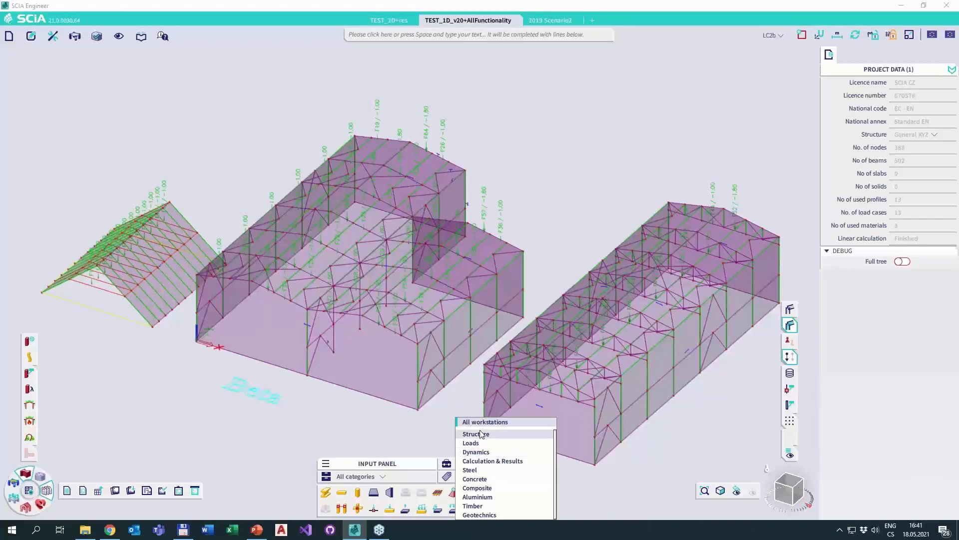
{"action": "left_click", "coordinate": [375, 429]}
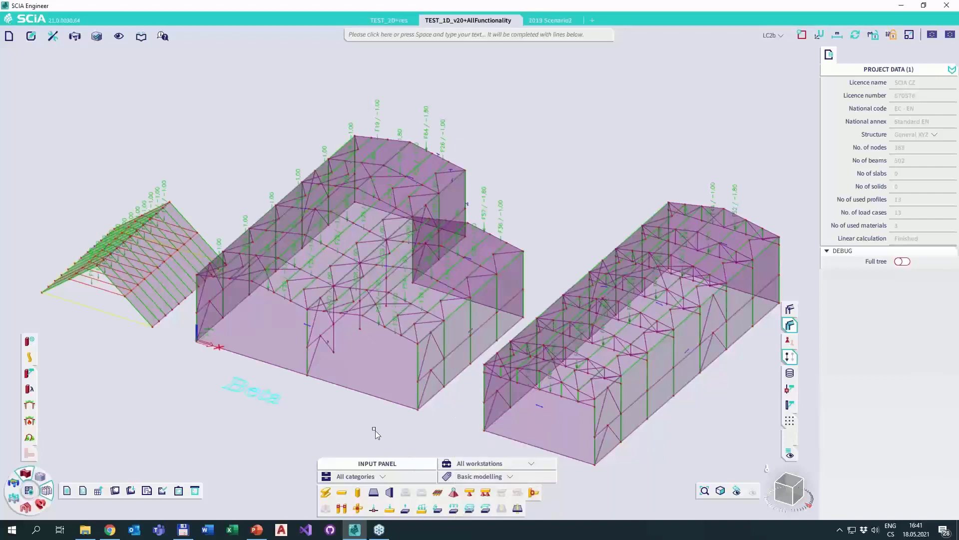
{"action": "left_click", "coordinate": [475, 464]}
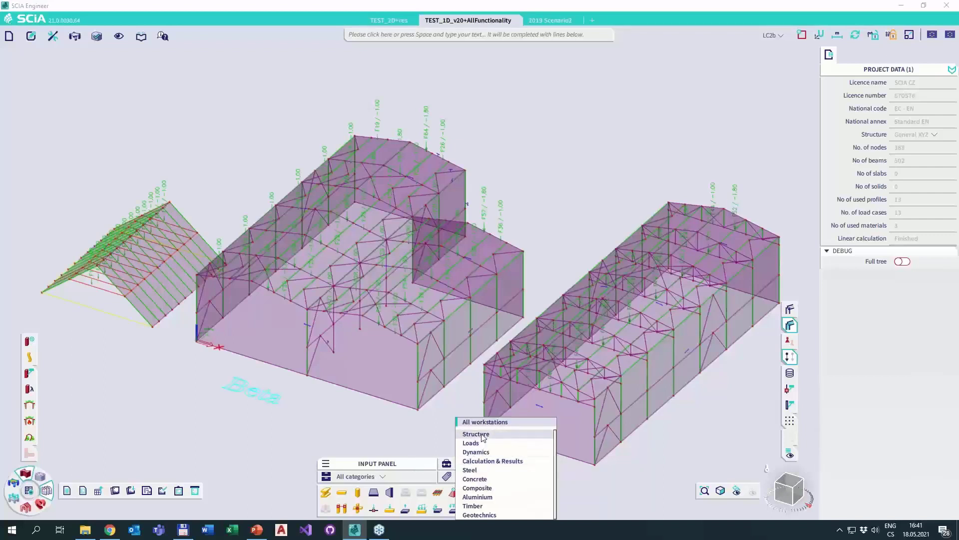
{"action": "left_click", "coordinate": [471, 443]}
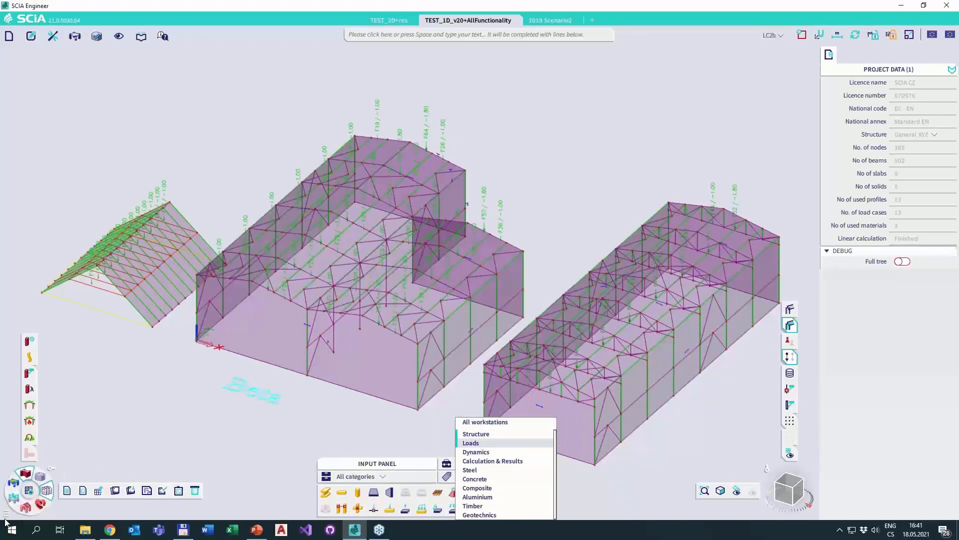
{"action": "left_click", "coordinate": [480, 471]}
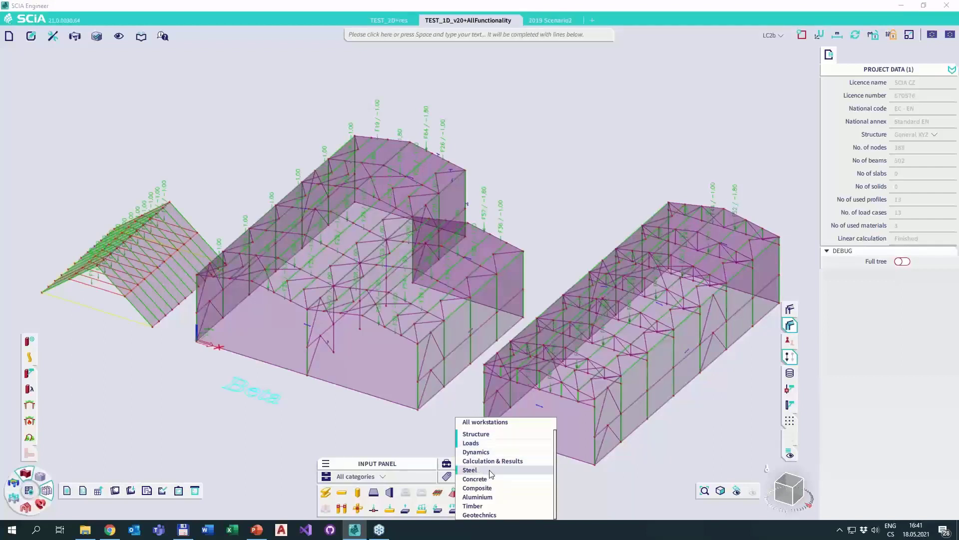
{"action": "left_click", "coordinate": [611, 488]}
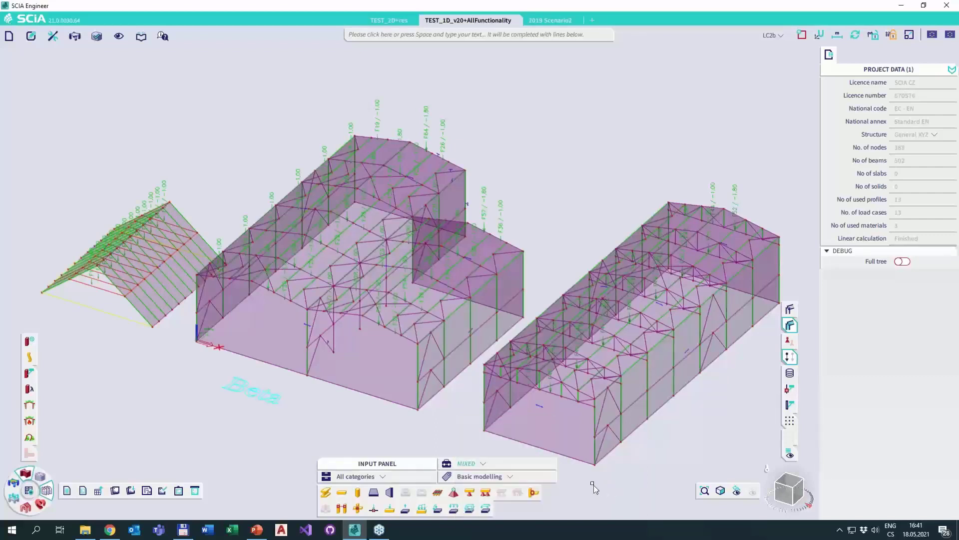
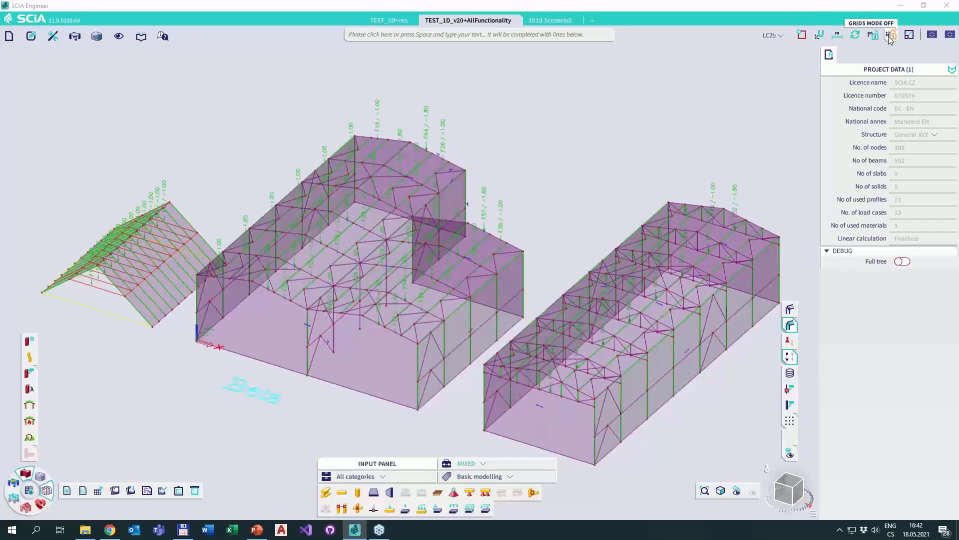
Check the scale options for additional data and result data, leaving them unmodified.
{"action": "left_click", "coordinate": [908, 39]}
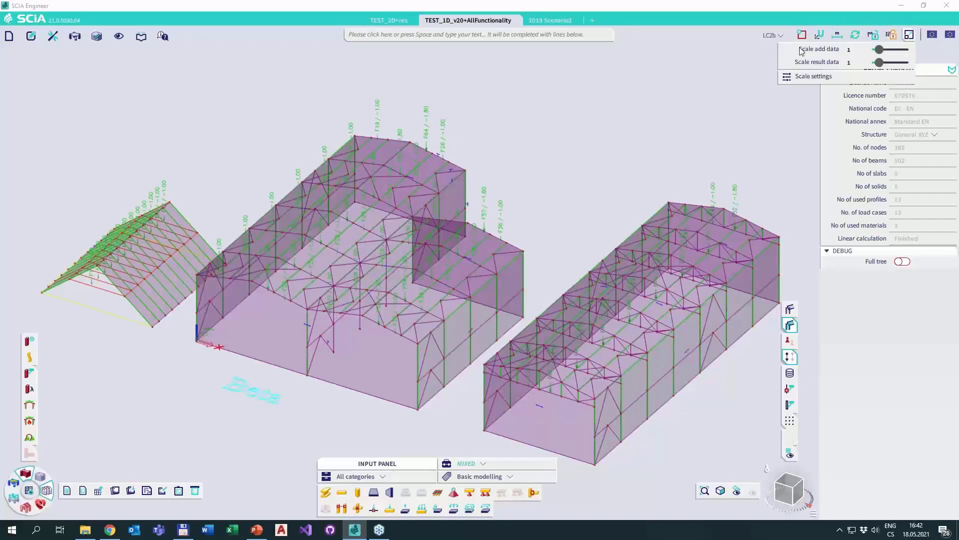
{"action": "left_click", "coordinate": [534, 85]}
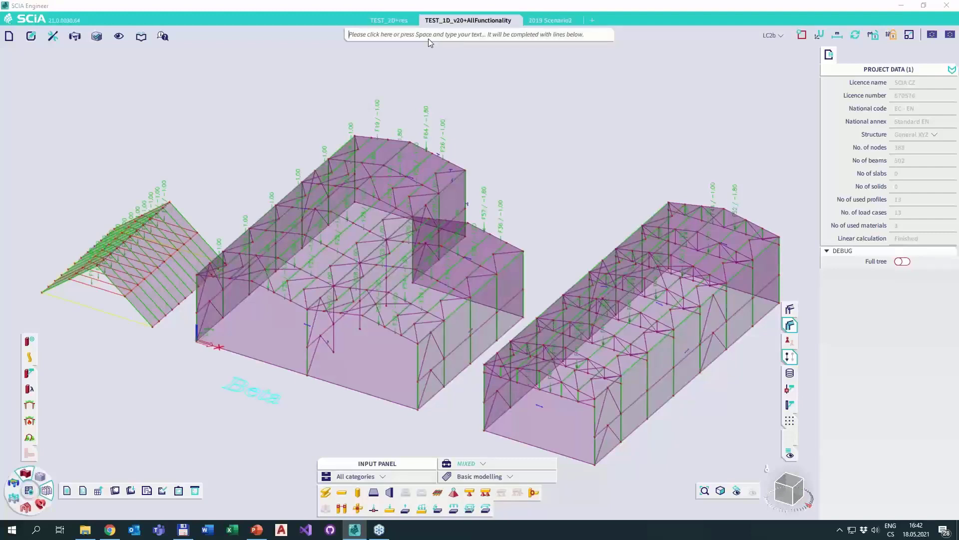
Search the commands for 2d and look at the description of Surface load on 2D.
{"action": "left_click", "coordinate": [401, 34]}
{"action": "type", "text": "2d"}
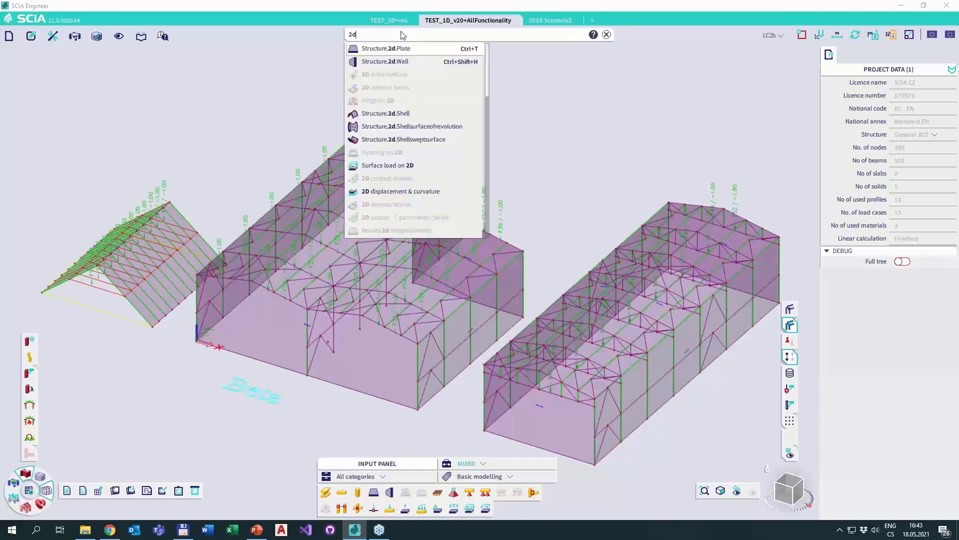
{"action": "left_click", "coordinate": [391, 169]}
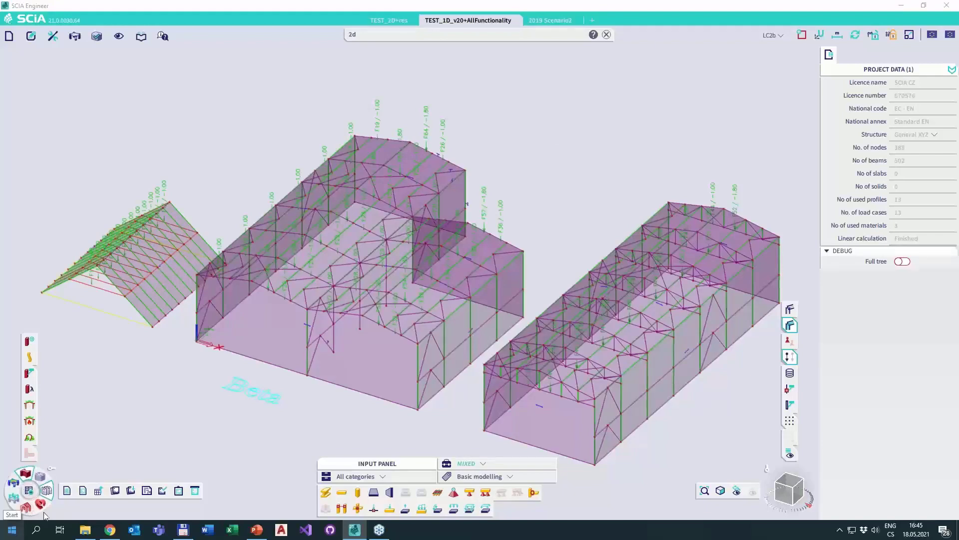
Search the Windows applications for scia and return to the model.
{"action": "key", "text": "super"}
{"action": "key", "text": "super"}
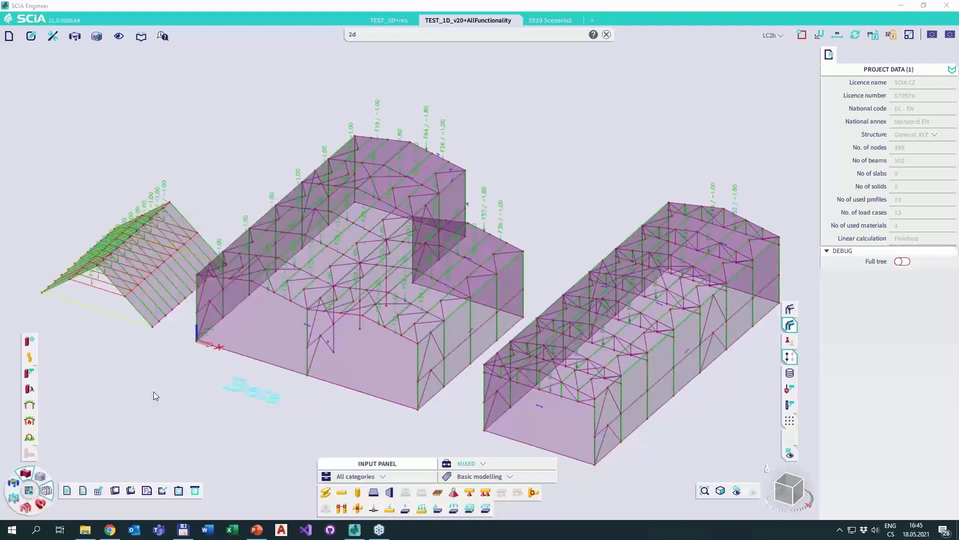
{"action": "key", "text": "super"}
{"action": "type", "text": "scia"}
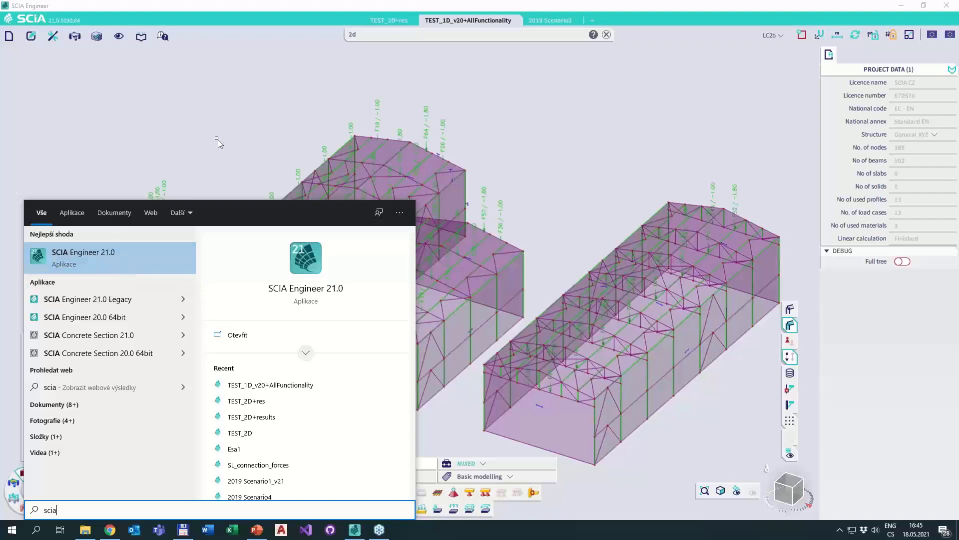
{"action": "left_click", "coordinate": [233, 127]}
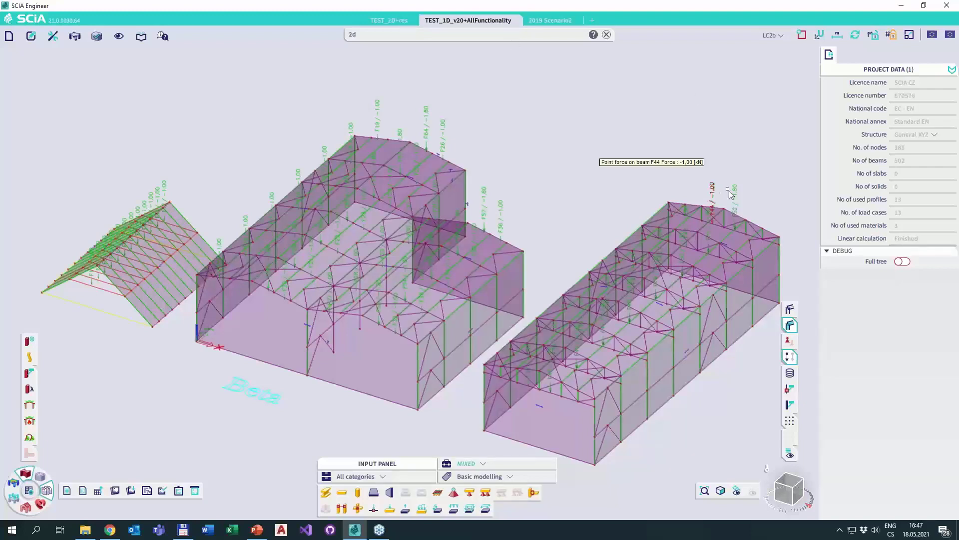
Select a roof bracing member of the middle hall, expand the selection to layer hall 1, check the member lengths and clear the selection.
{"action": "scroll", "coordinate": [542, 271], "scroll_direction": "up", "scroll_amount": 3}
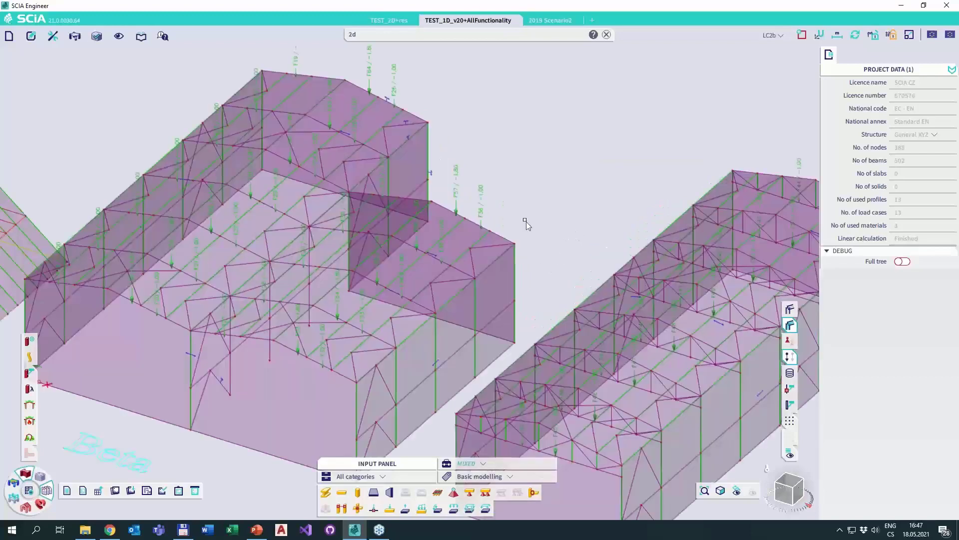
{"action": "scroll", "coordinate": [450, 180], "scroll_direction": "up", "scroll_amount": 2}
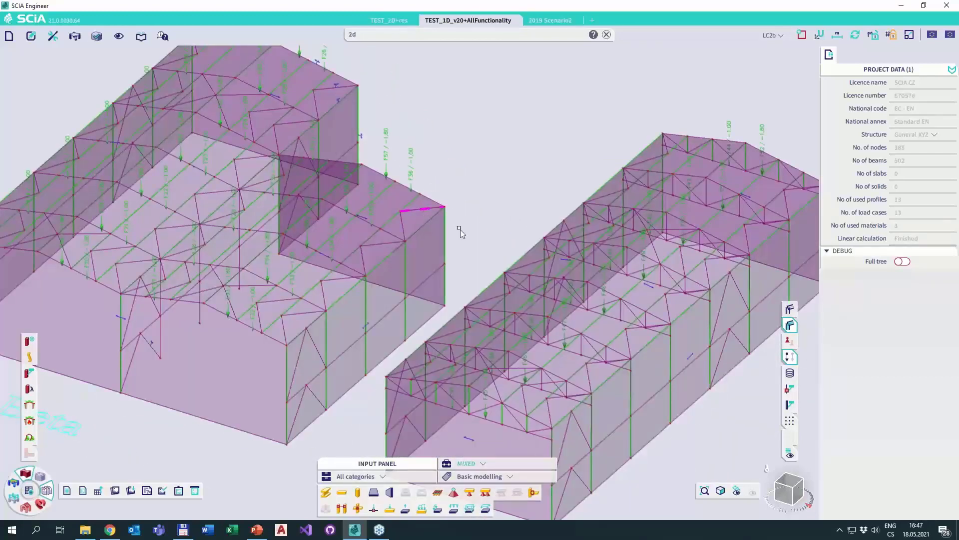
{"action": "left_click", "coordinate": [401, 215]}
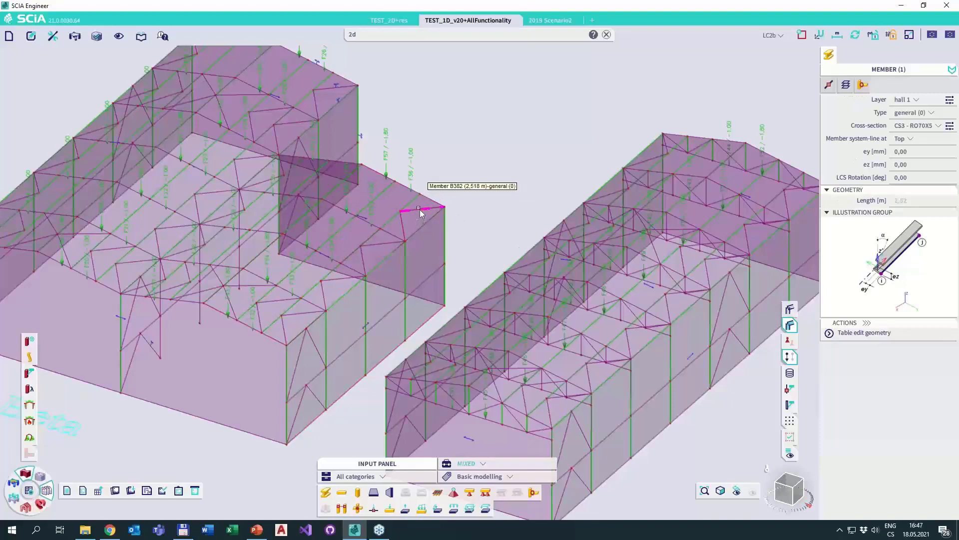
{"action": "scroll", "coordinate": [422, 215], "scroll_direction": "up", "scroll_amount": 2}
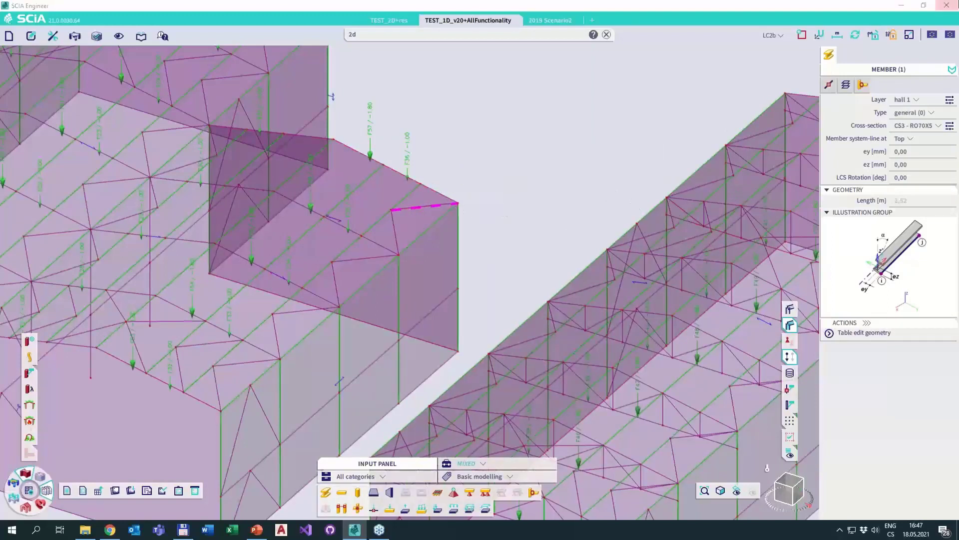
{"action": "right_click", "coordinate": [904, 105]}
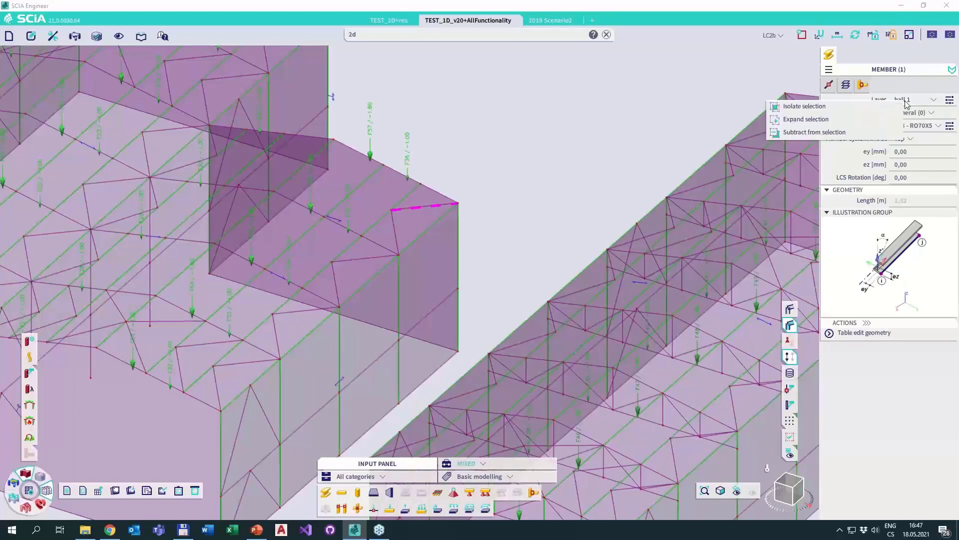
{"action": "left_click", "coordinate": [832, 119]}
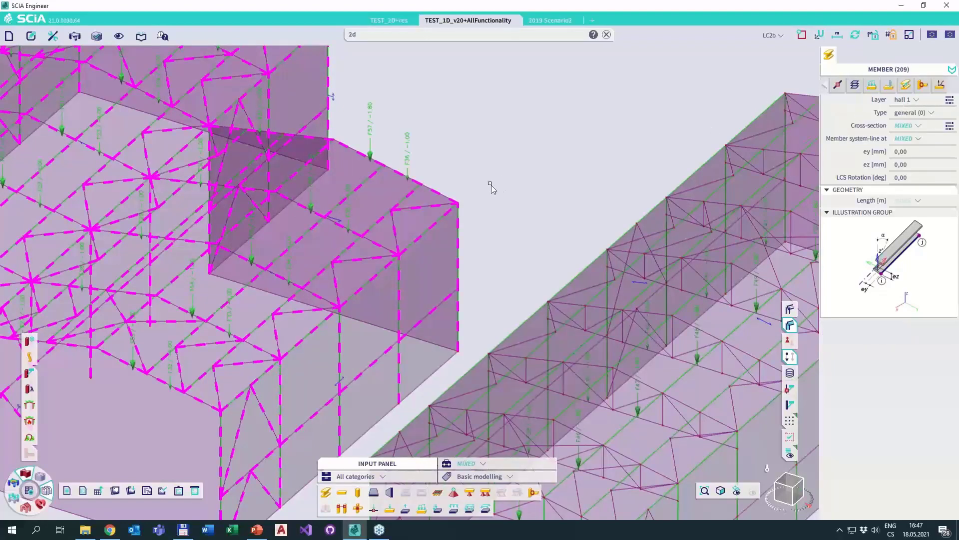
{"action": "left_click", "coordinate": [917, 201]}
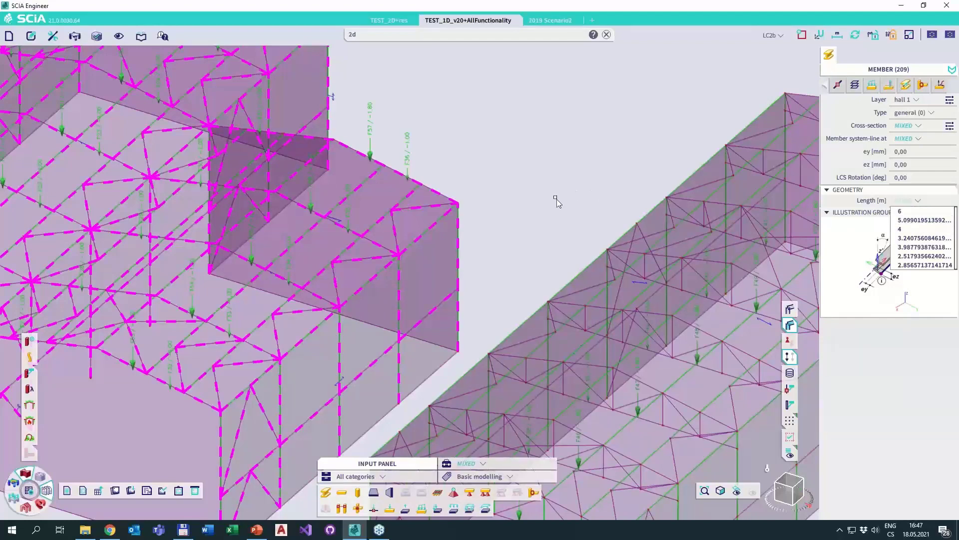
{"action": "key", "text": "Escape"}
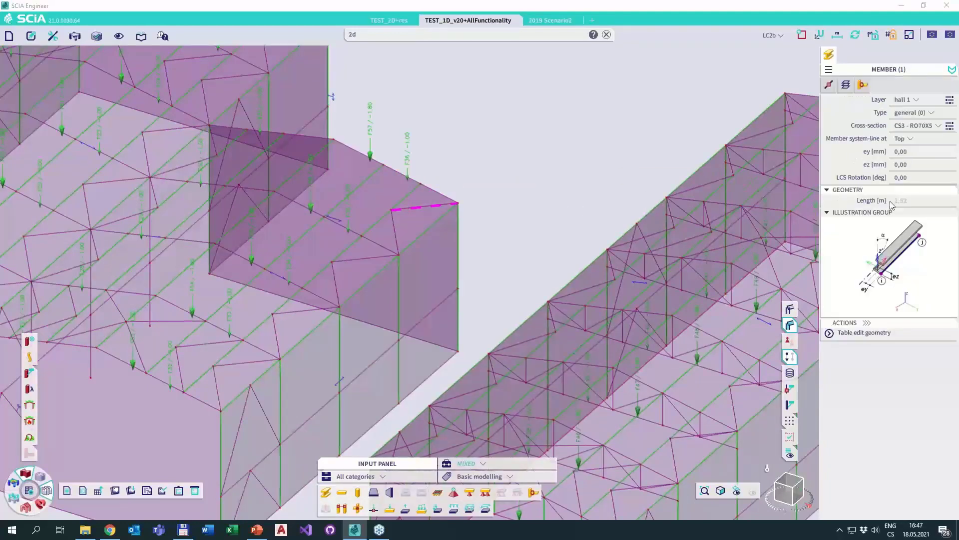
Expand the selection from the single roof bracing member to all members of the same length.
{"action": "right_click", "coordinate": [898, 199]}
{"action": "left_click", "coordinate": [861, 217]}
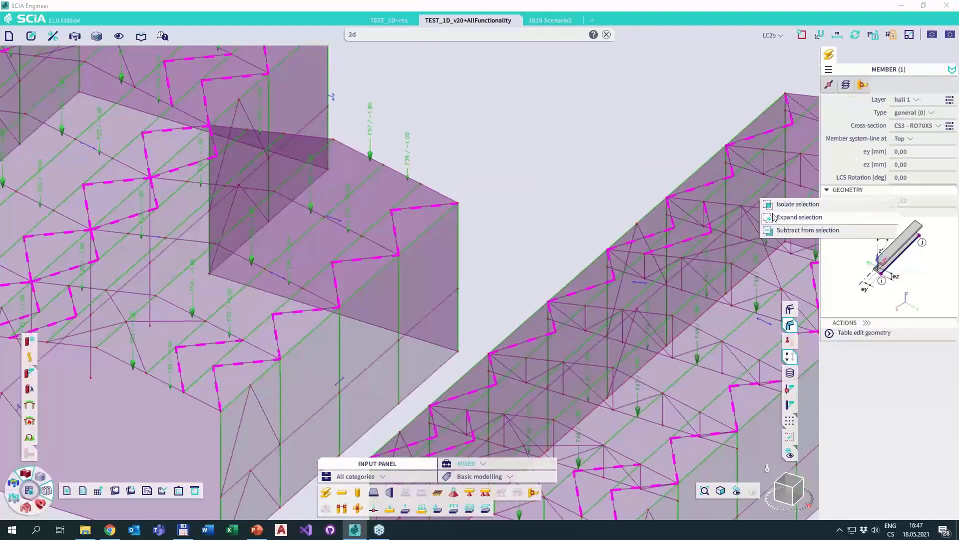
{"action": "middle_click_drag", "start_coordinate": [600, 224], "coordinate": [558, 171]}
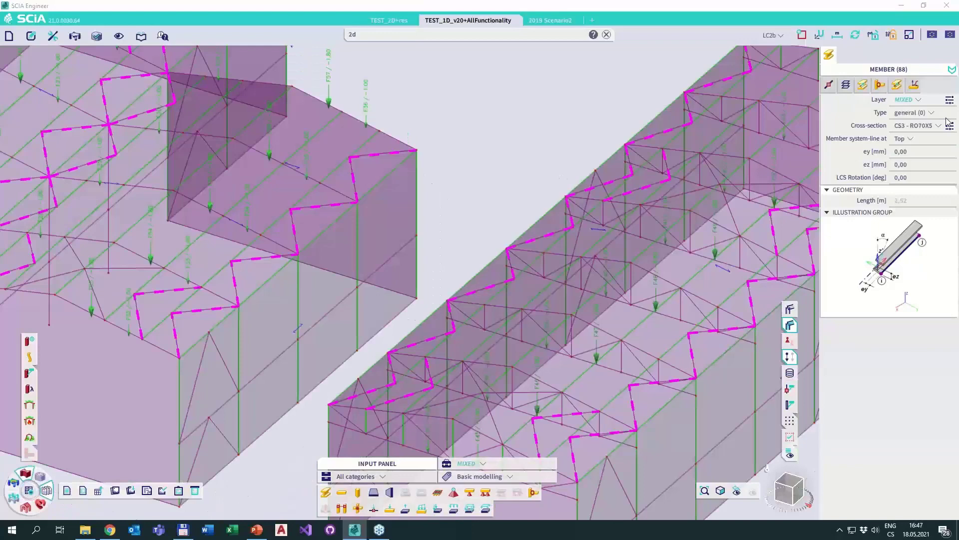
Isolate the selection to the members on layer hall 1 and review them across the whole model.
{"action": "left_click", "coordinate": [907, 104]}
{"action": "left_click", "coordinate": [907, 103]}
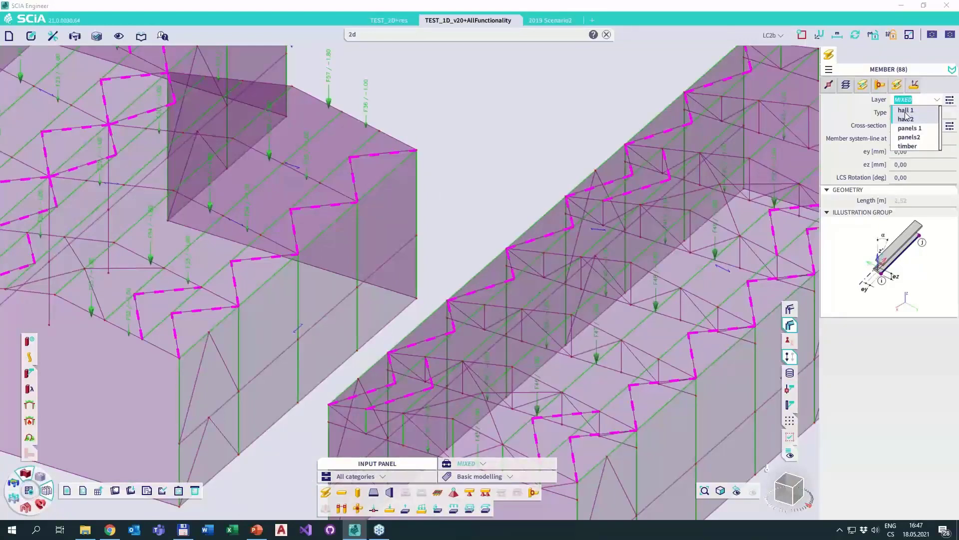
{"action": "left_click", "coordinate": [913, 110]}
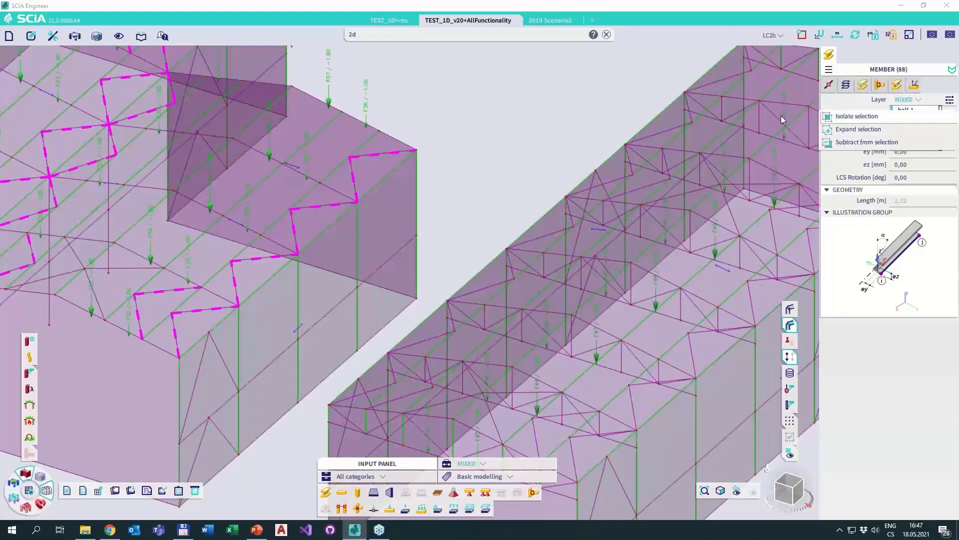
{"action": "scroll", "coordinate": [580, 175], "scroll_direction": "down", "scroll_amount": 5}
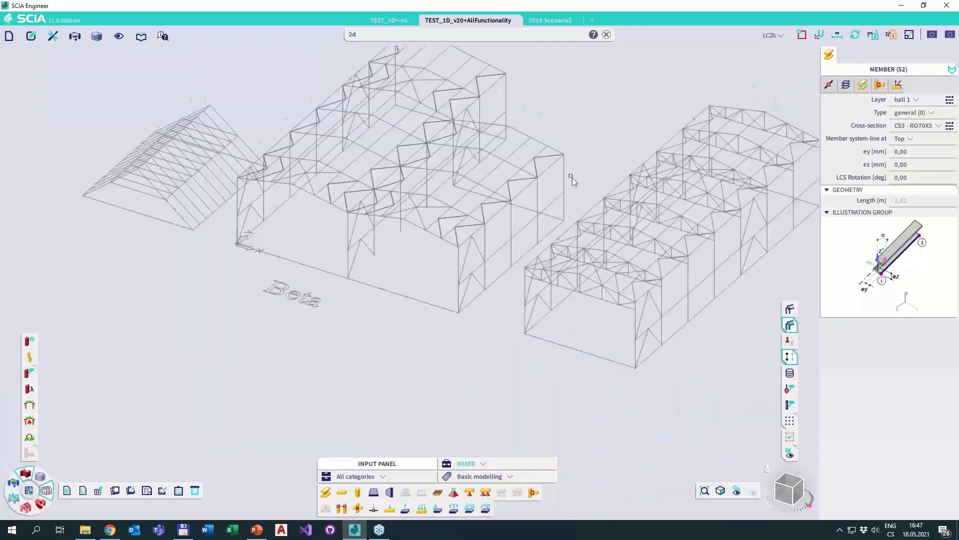
{"action": "middle_click_drag", "start_coordinate": [563, 150], "coordinate": [573, 202]}
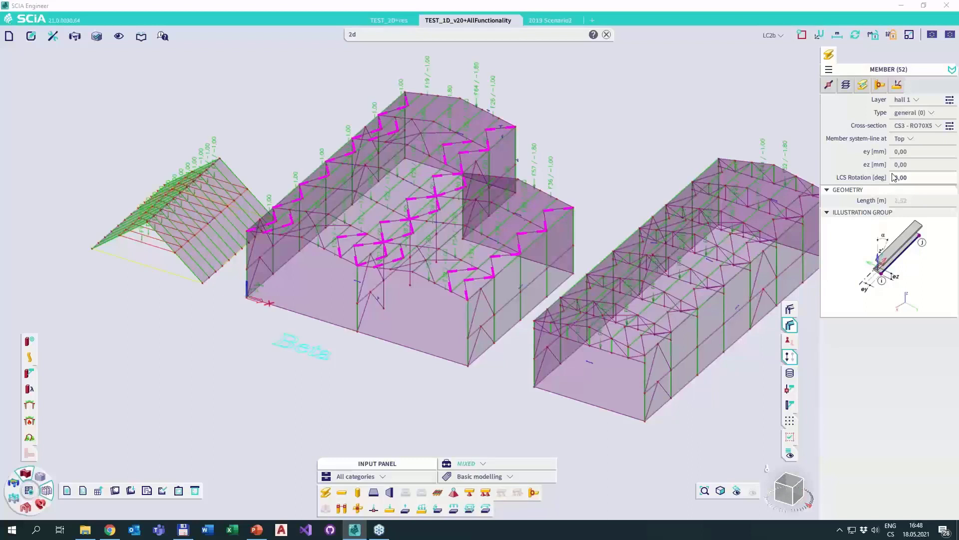
Clear the selection, pick the roof bracing member of the middle hall again and expand the selection to all members of equal length.
{"action": "key", "text": "Escape"}
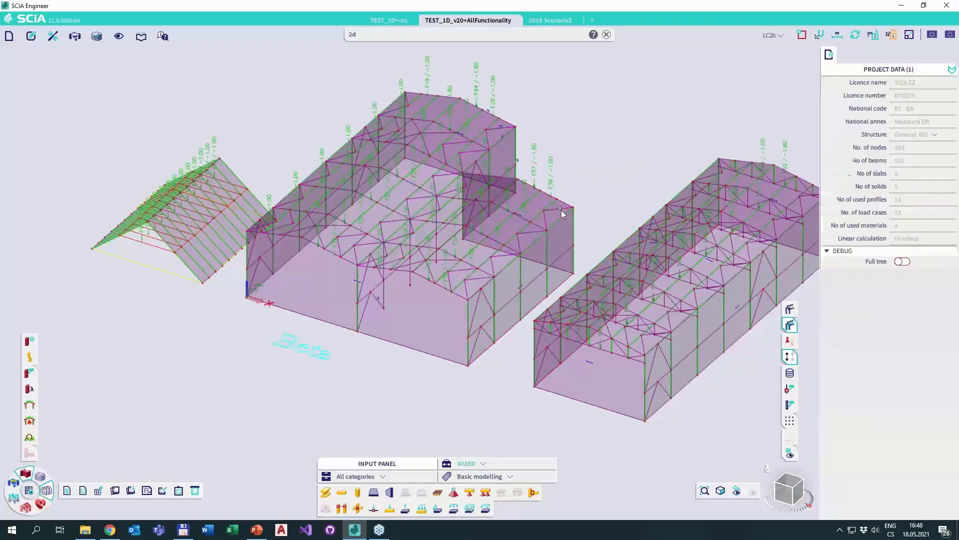
{"action": "left_click", "coordinate": [561, 210]}
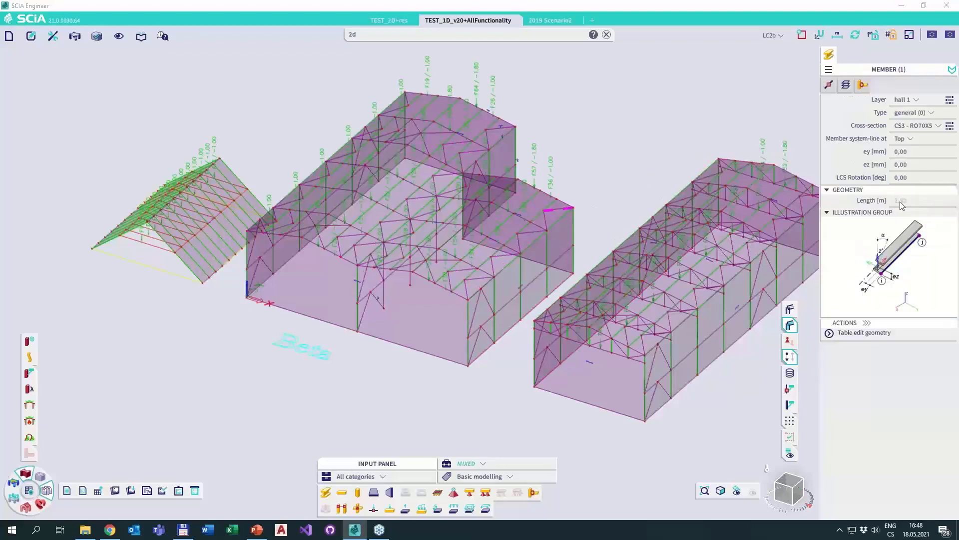
{"action": "right_click", "coordinate": [900, 202]}
{"action": "left_click", "coordinate": [852, 225]}
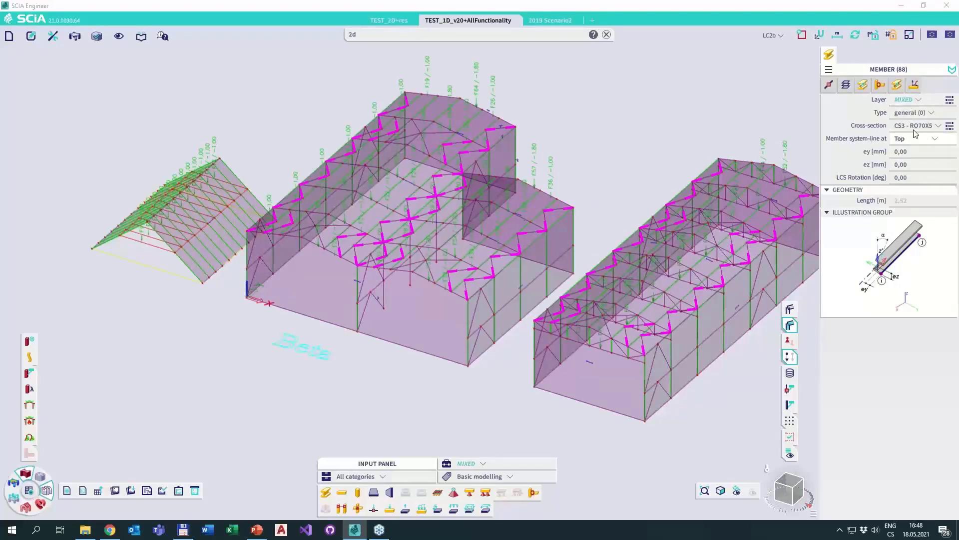
Review the layer and cross-section choices of the selected members, leaving both properties unmodified.
{"action": "left_click", "coordinate": [905, 100]}
{"action": "left_click", "coordinate": [871, 113]}
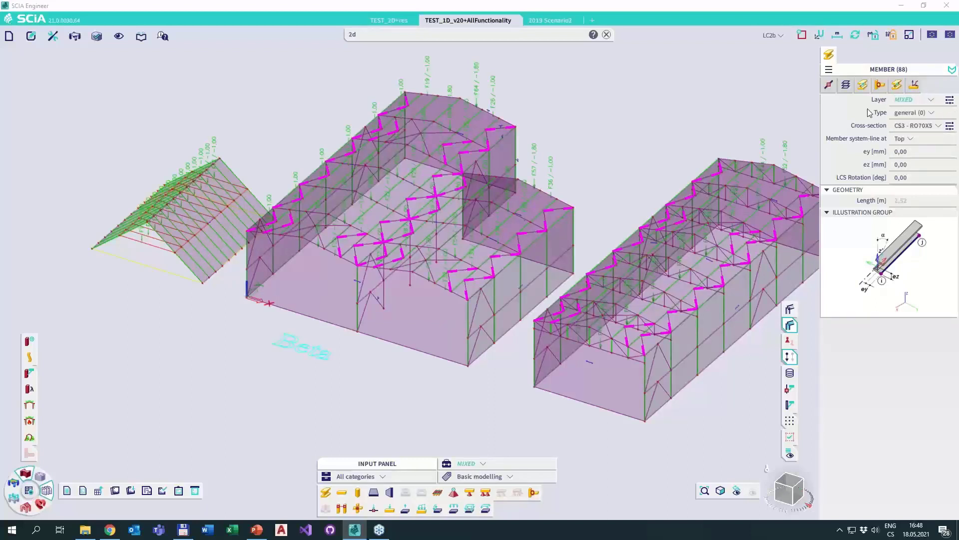
{"action": "left_click", "coordinate": [910, 126]}
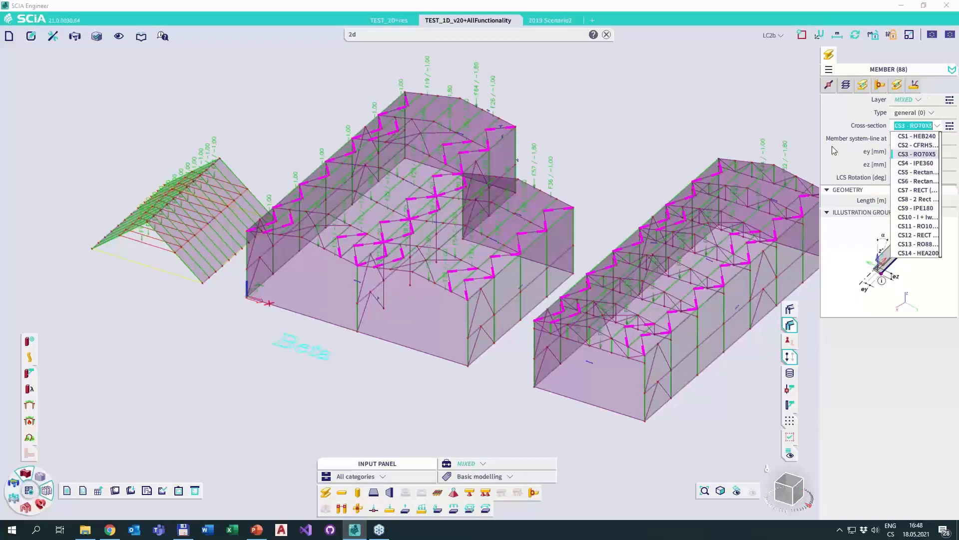
{"action": "left_click", "coordinate": [760, 108]}
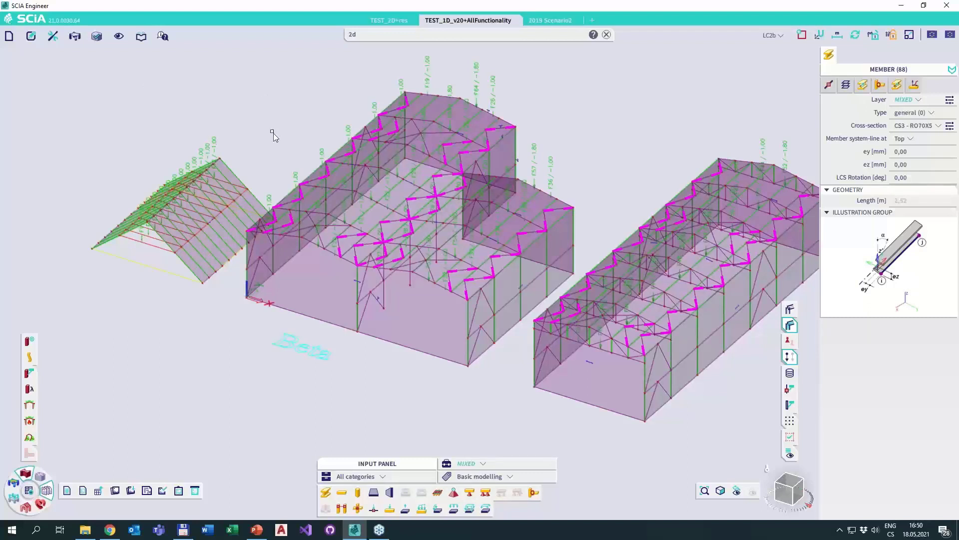
Search the commands for sett, locate the Global UI settings command in the menu structure and open its dialog.
{"action": "left_click", "coordinate": [587, 35]}
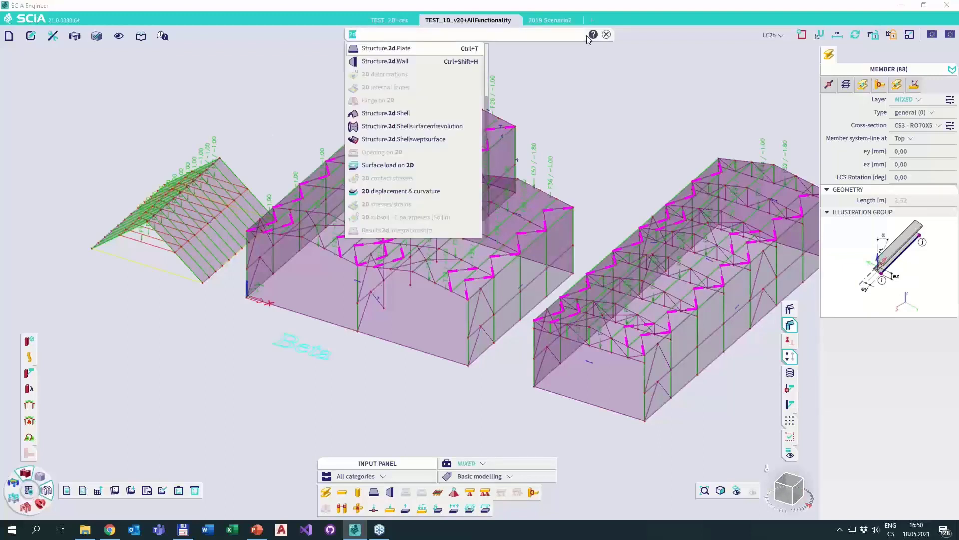
{"action": "type", "text": "sett"}
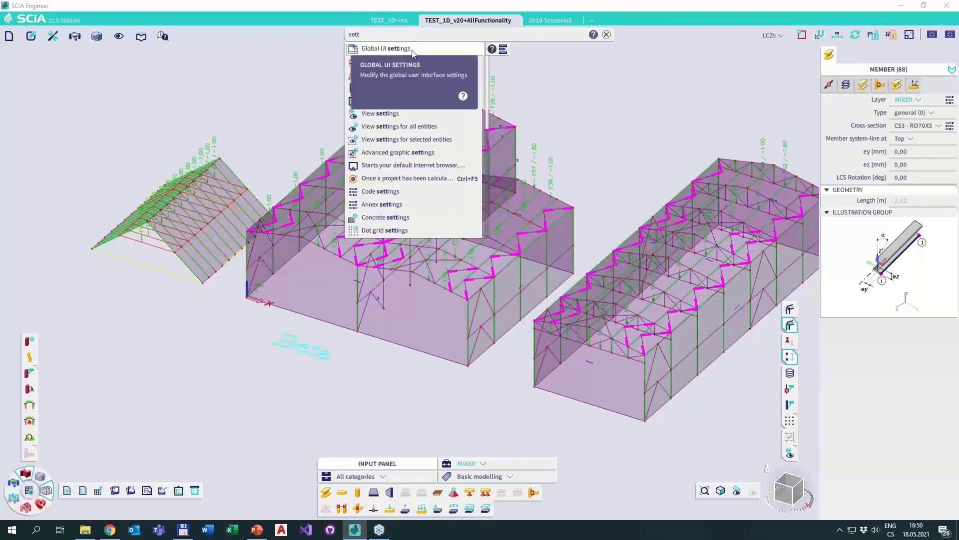
{"action": "left_click", "coordinate": [505, 50]}
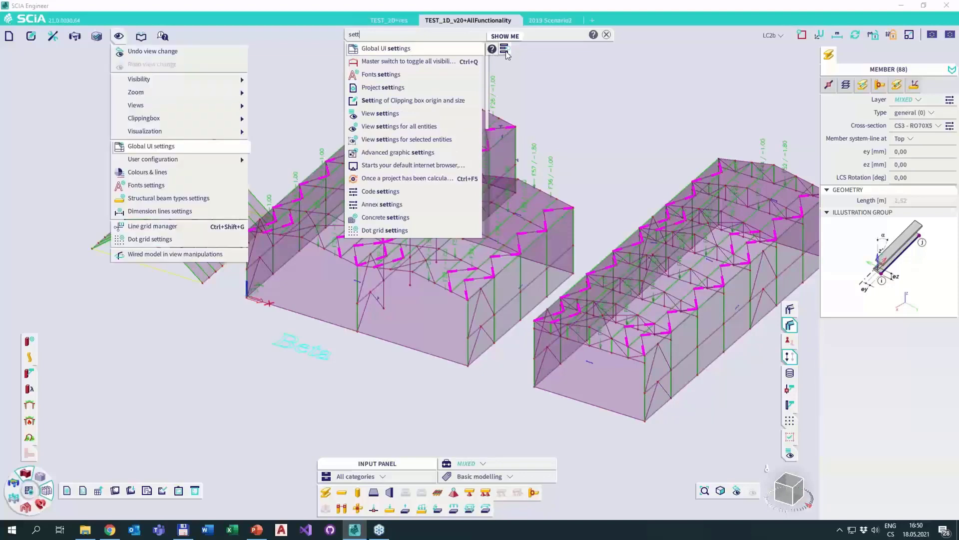
{"action": "left_click", "coordinate": [161, 146]}
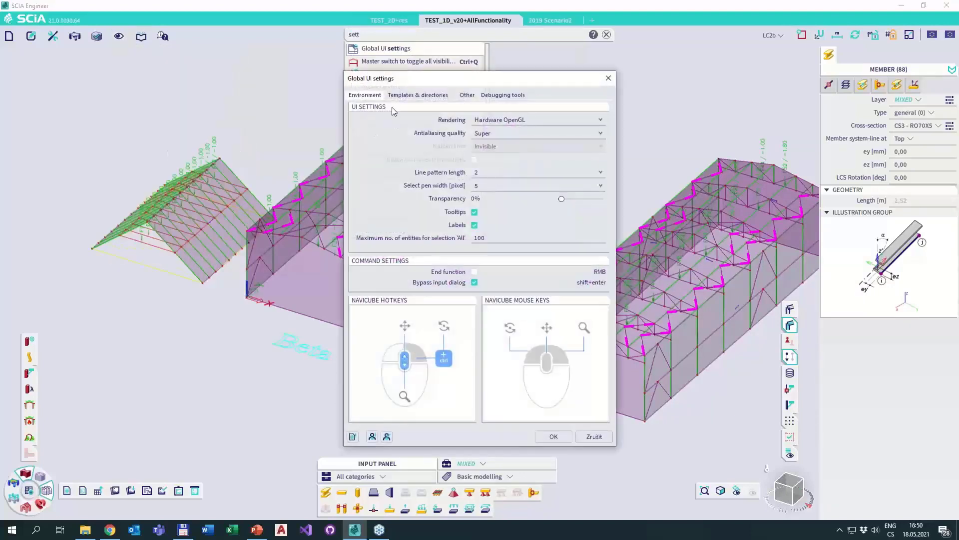
Look through the Templates & directories, Other, Debugging tools and Environment options of the Global UI settings.
{"action": "left_click", "coordinate": [418, 96]}
{"action": "left_click", "coordinate": [465, 97]}
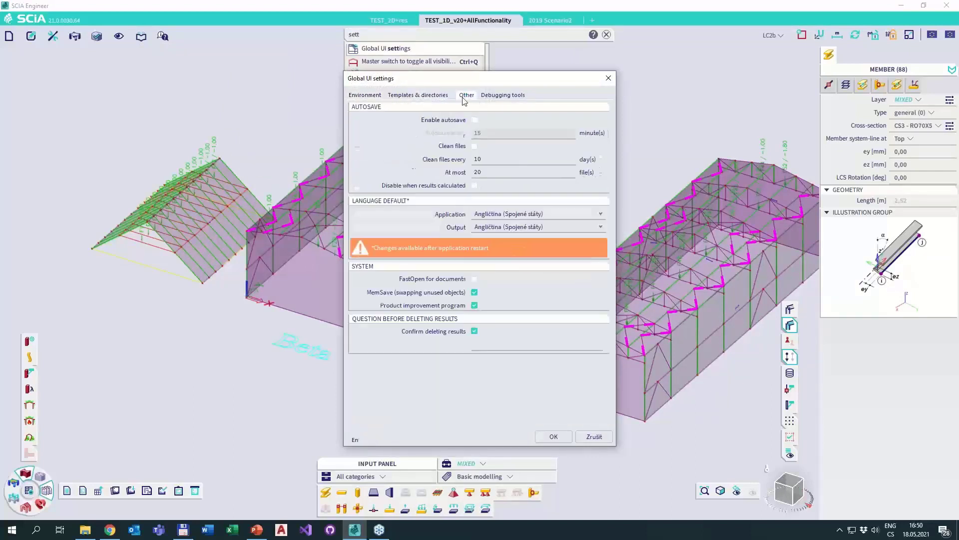
{"action": "left_click", "coordinate": [503, 95]}
{"action": "left_click", "coordinate": [468, 97]}
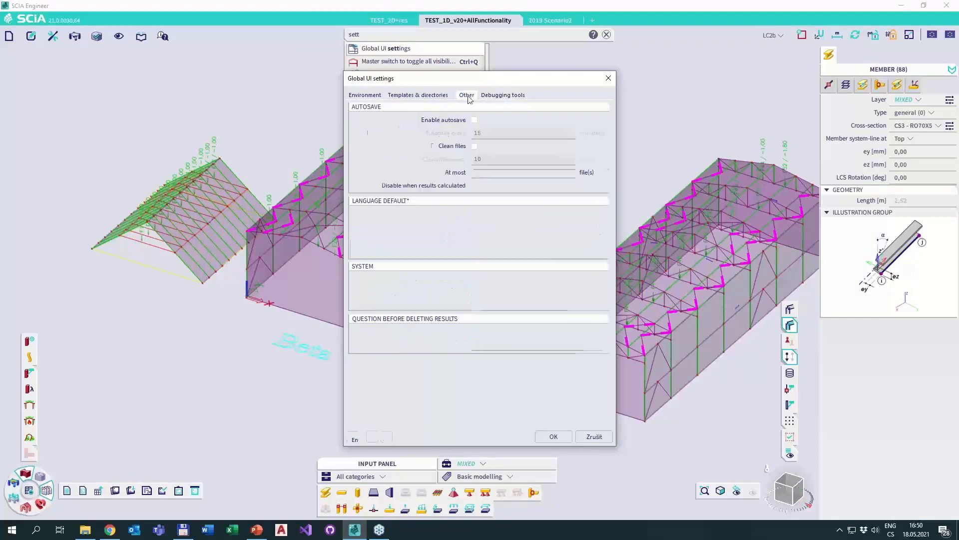
{"action": "left_click", "coordinate": [434, 98]}
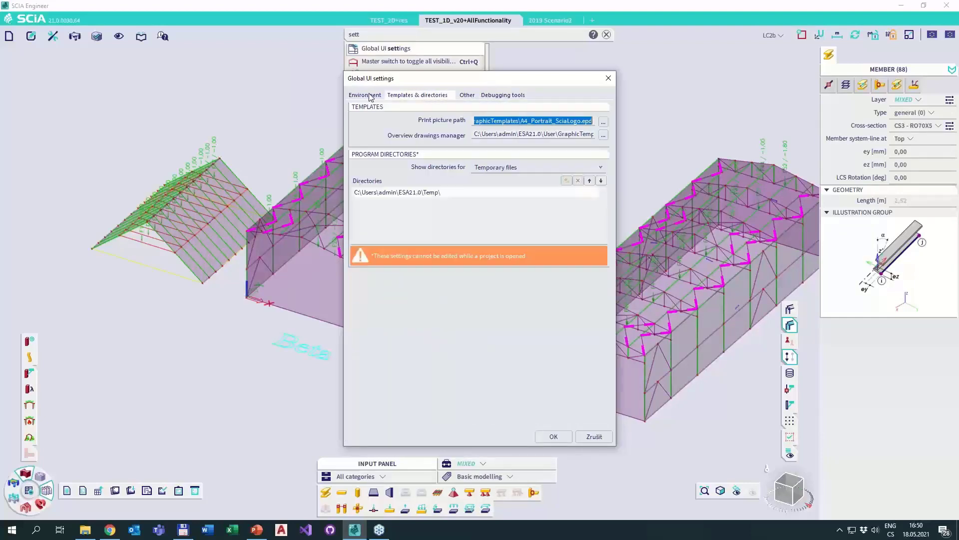
{"action": "left_click_drag", "start_coordinate": [387, 81], "coordinate": [466, 104]}
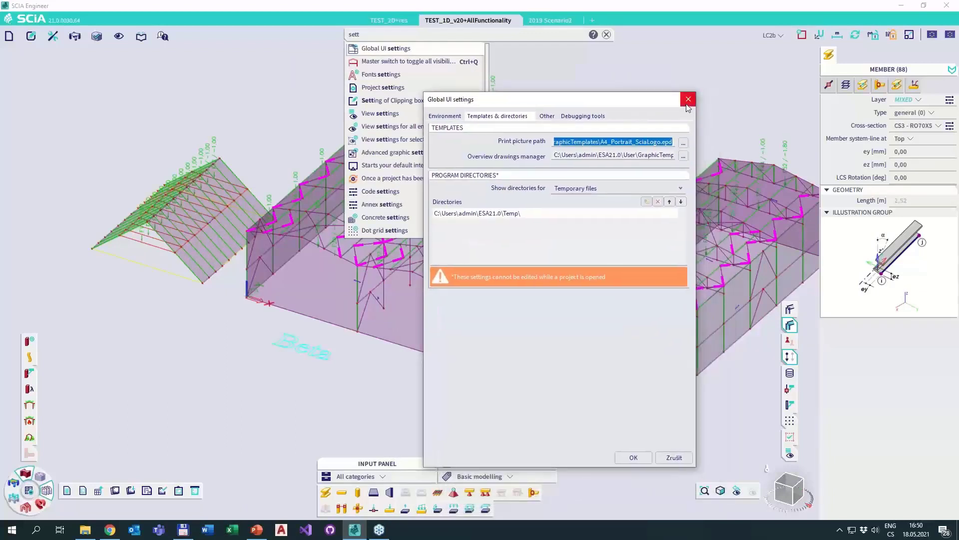
{"action": "left_click", "coordinate": [448, 116]}
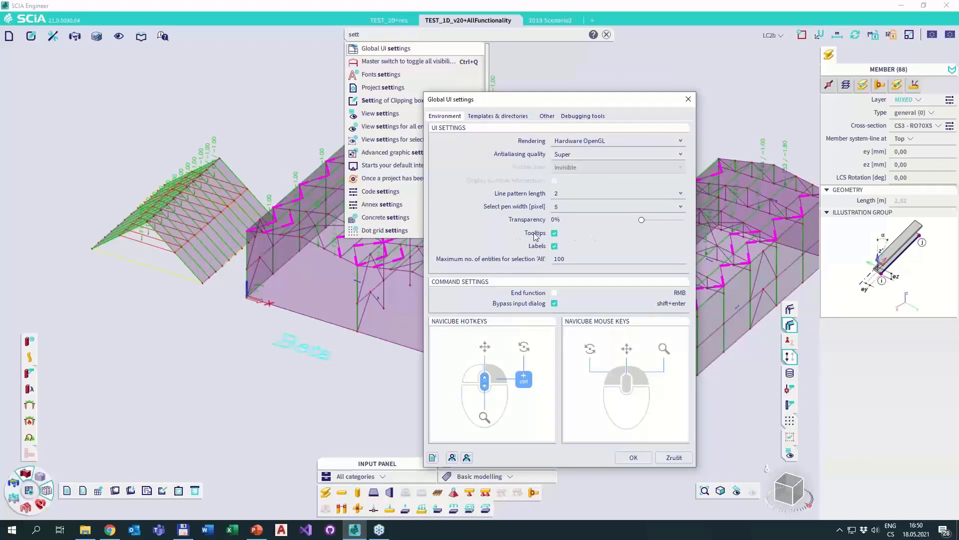
Increase the interface Transparency in the Global UI settings, apply it and dismiss the command search results.
{"action": "left_click_drag", "start_coordinate": [641, 220], "coordinate": [673, 220]}
{"action": "left_click", "coordinate": [633, 457]}
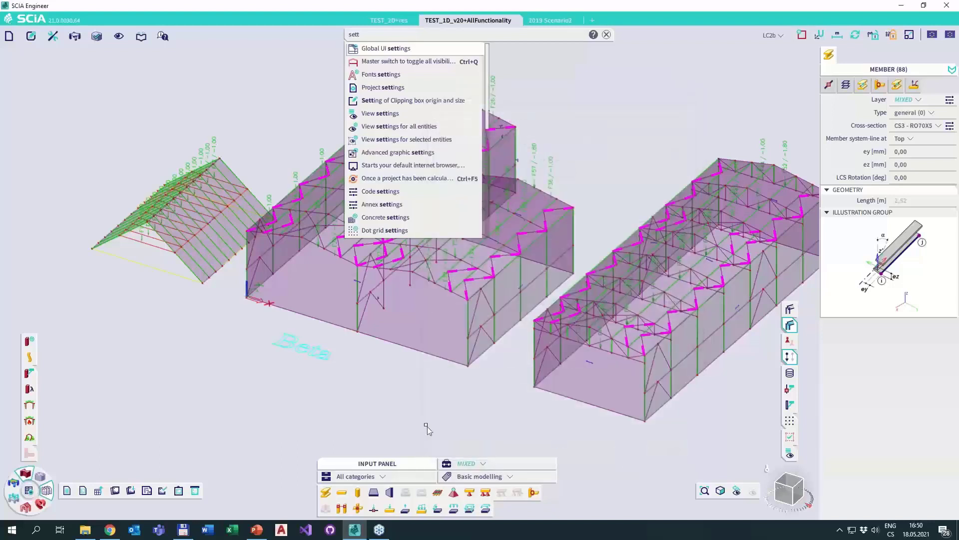
{"action": "left_click", "coordinate": [392, 362]}
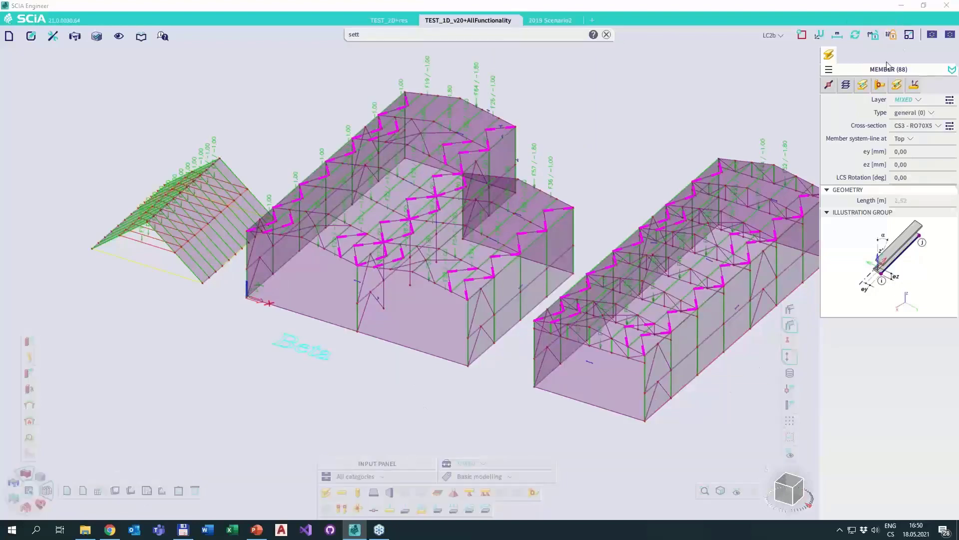
Undock the member properties panel and float it over the model view.
{"action": "left_click_drag", "start_coordinate": [882, 69], "coordinate": [744, 110]}
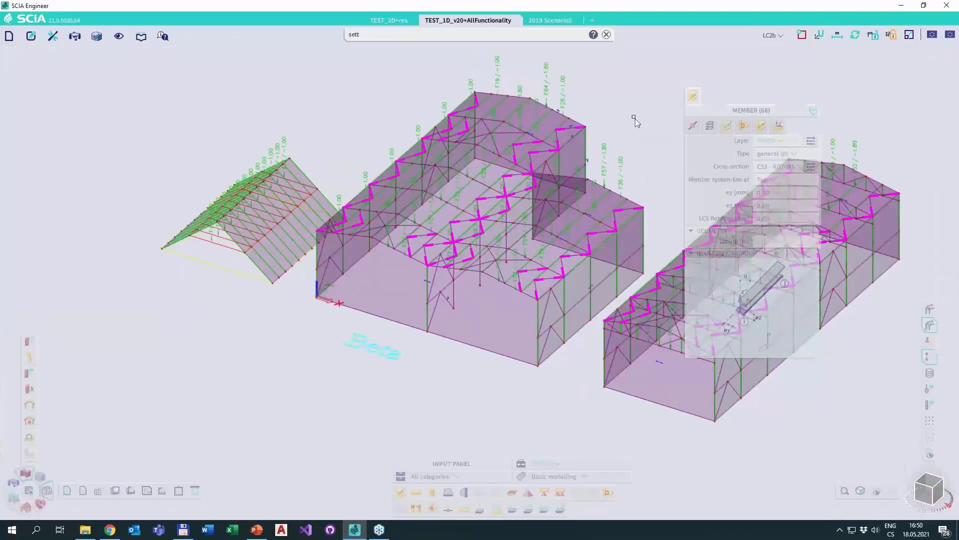